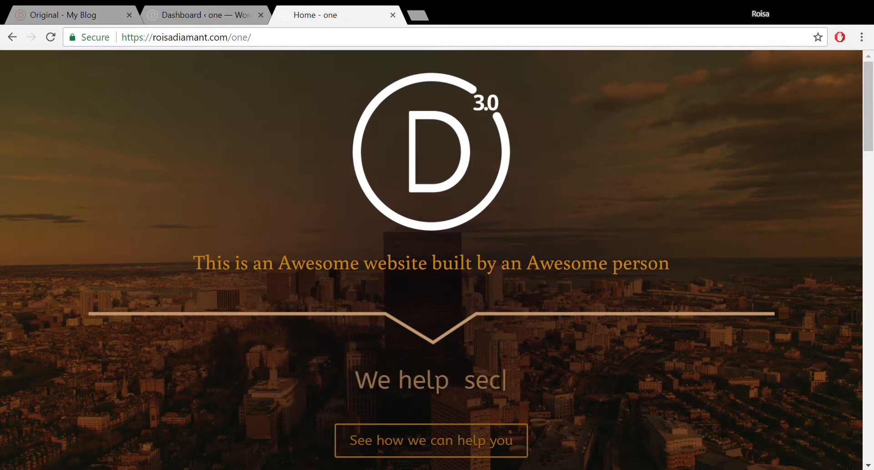
# - Scroll the live homepage, then switch to the WordPress admin Dashboard tab
pyautogui.moveTo(873, 131)
pyautogui.mouseDown()
pyautogui.moveTo(873, 443)
pyautogui.moveTo(872, 126)
pyautogui.mouseUp()
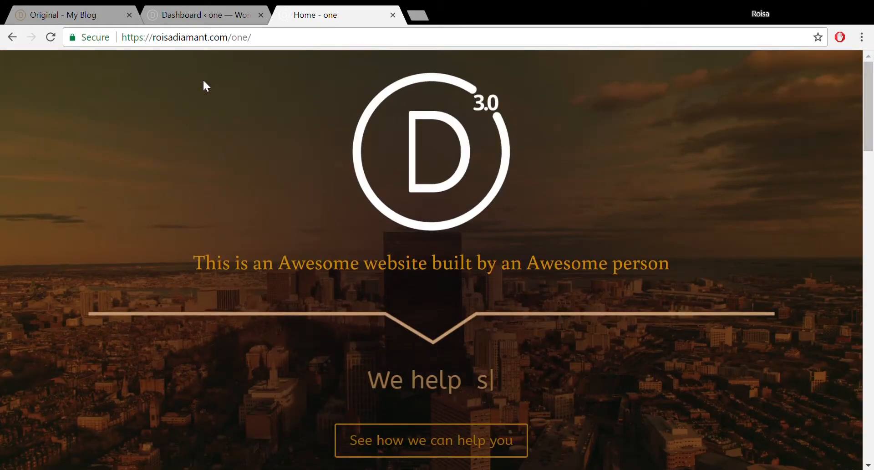
pyautogui.click(193, 11)
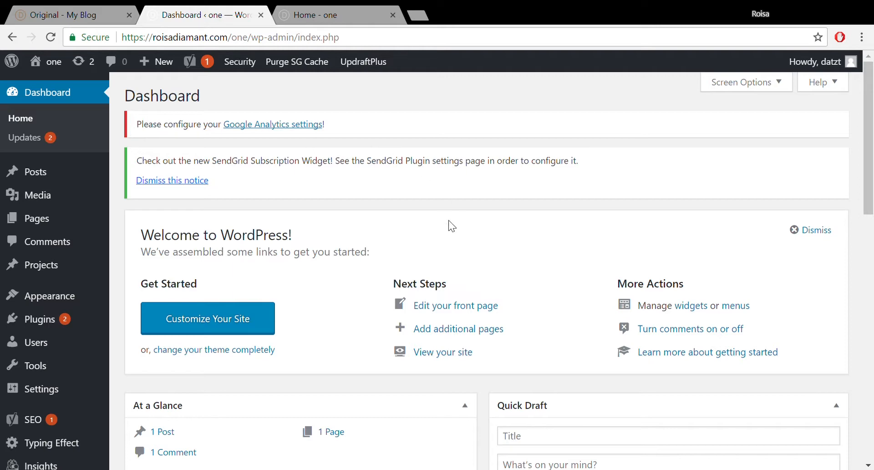
pyautogui.moveTo(41, 301)
pyautogui.moveTo(873, 138); pyautogui.dragTo(873, 100)
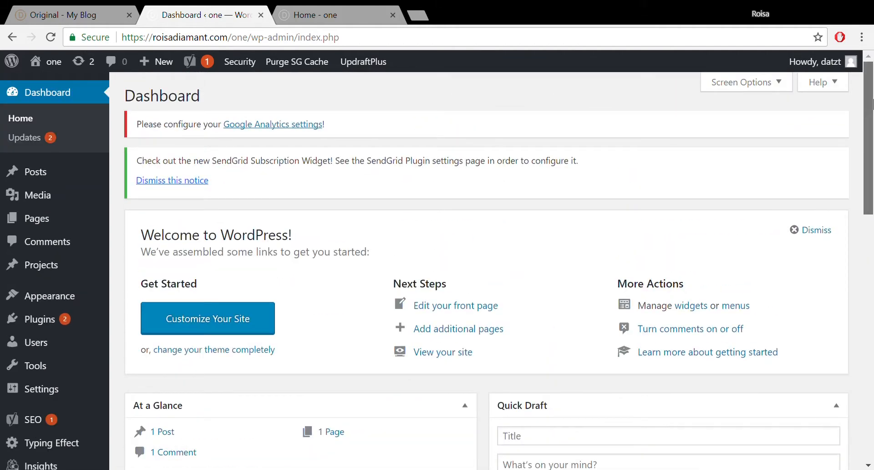
pyautogui.moveTo(38, 228)
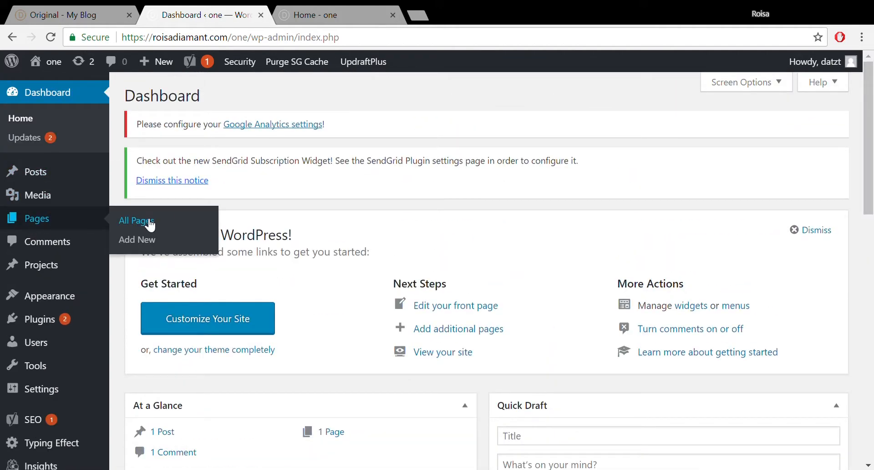
pyautogui.click(77, 14)
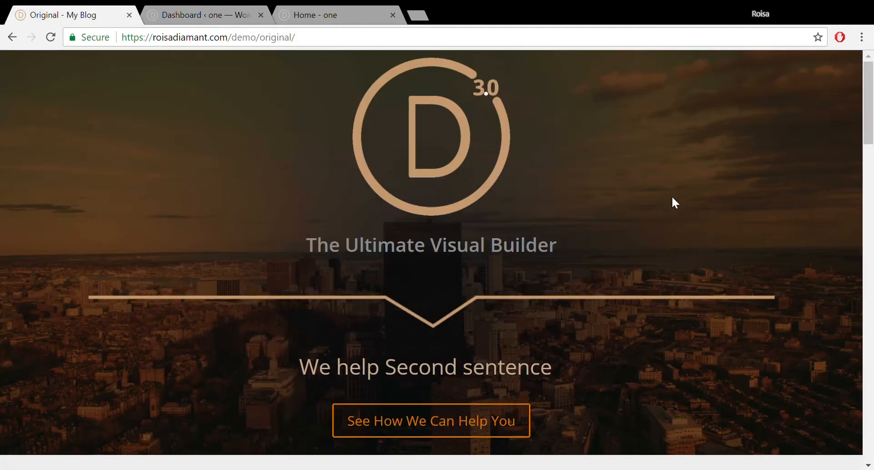
pyautogui.moveTo(873, 132); pyautogui.dragTo(872, 220)
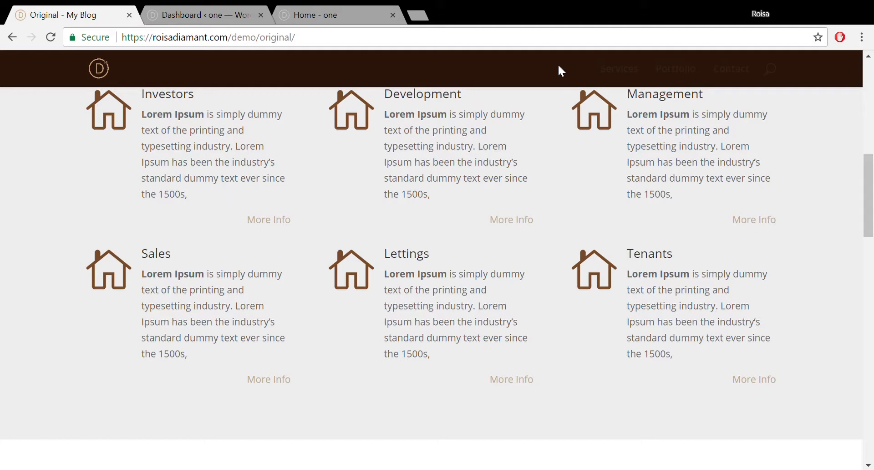
pyautogui.click(623, 72)
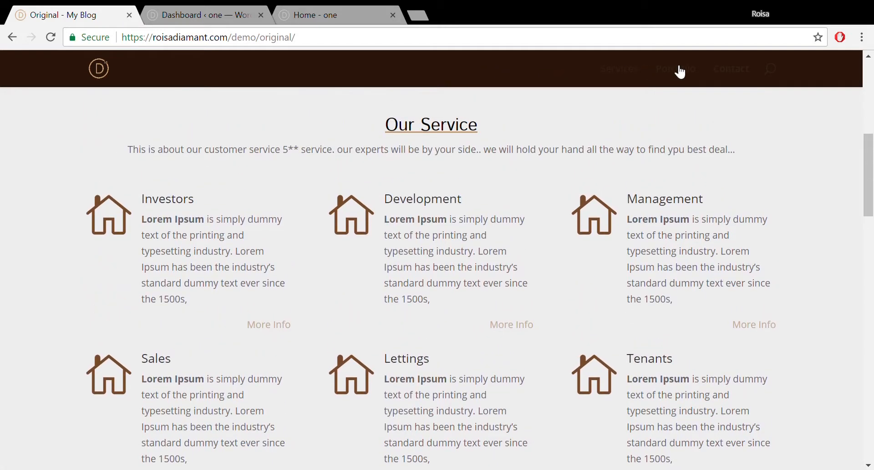
pyautogui.click(681, 71)
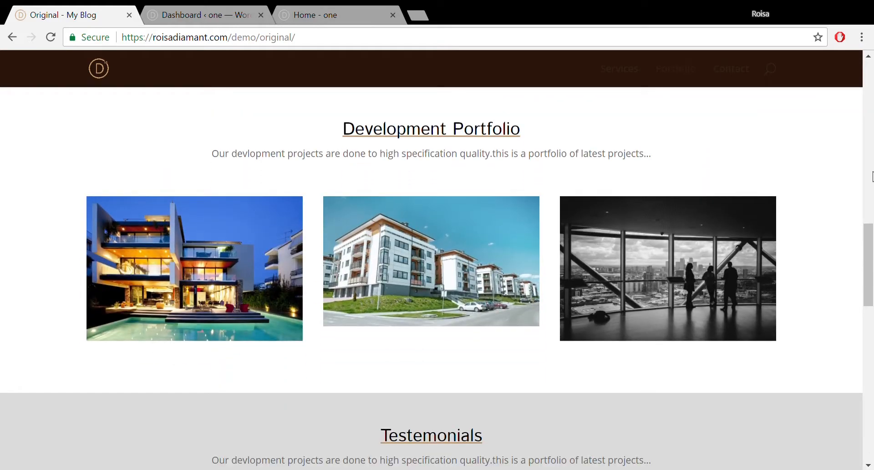
pyautogui.moveTo(873, 253); pyautogui.dragTo(873, 85)
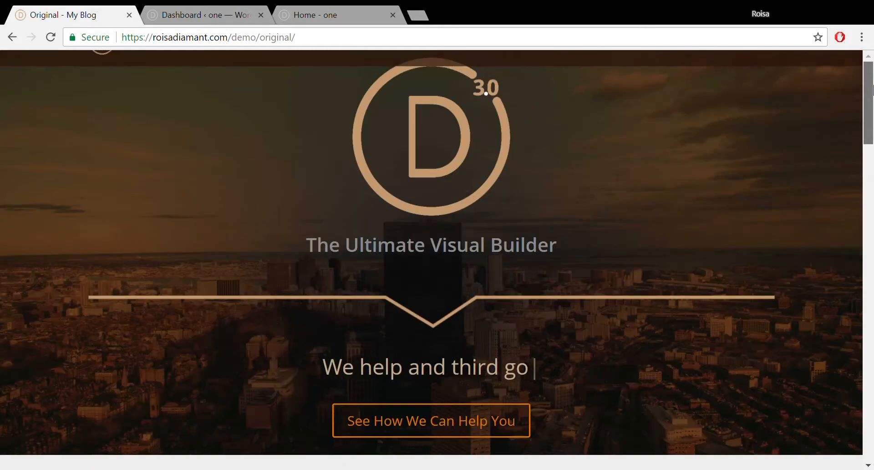
pyautogui.click(192, 15)
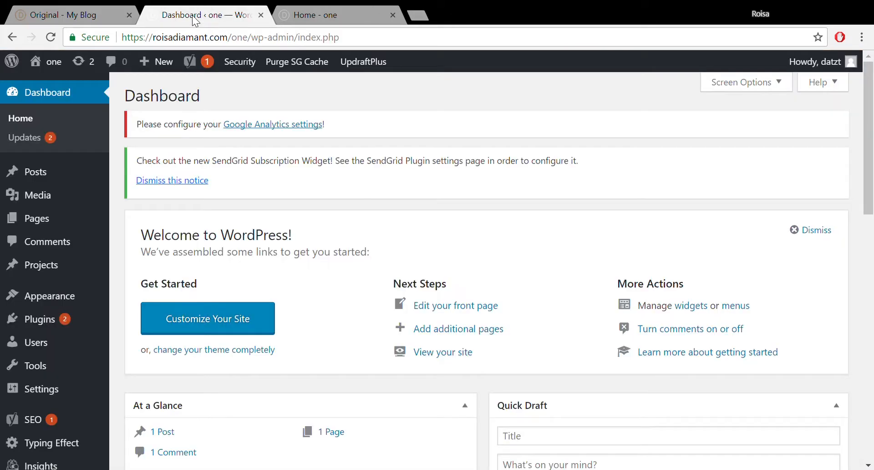
# - Open the Home page from Pages > All Pages in the page editor
pyautogui.moveTo(55, 220)
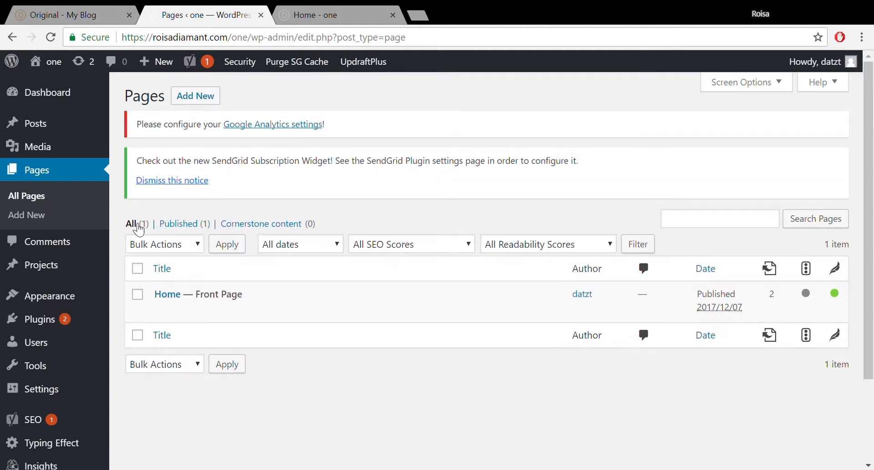
pyautogui.click(171, 295)
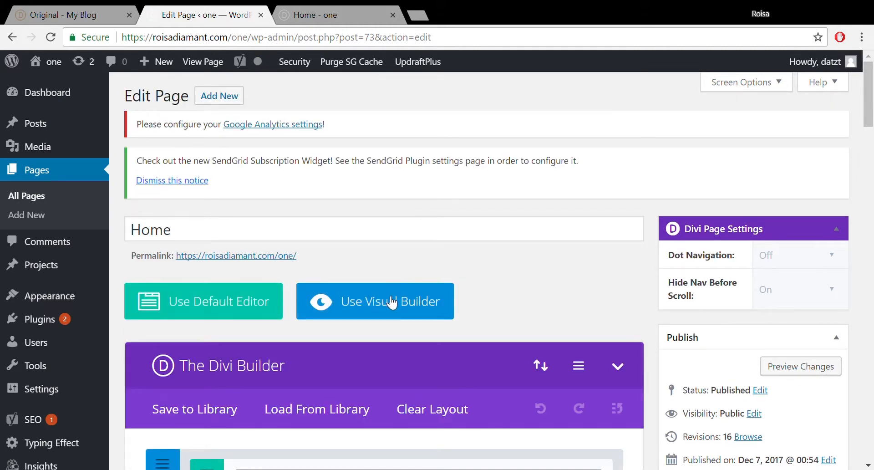
# - Launch the Divi Visual Builder for the Home page and move to its new tab
pyautogui.keyDown('ctrl'); pyautogui.click(402, 300); pyautogui.keyUp('ctrl')
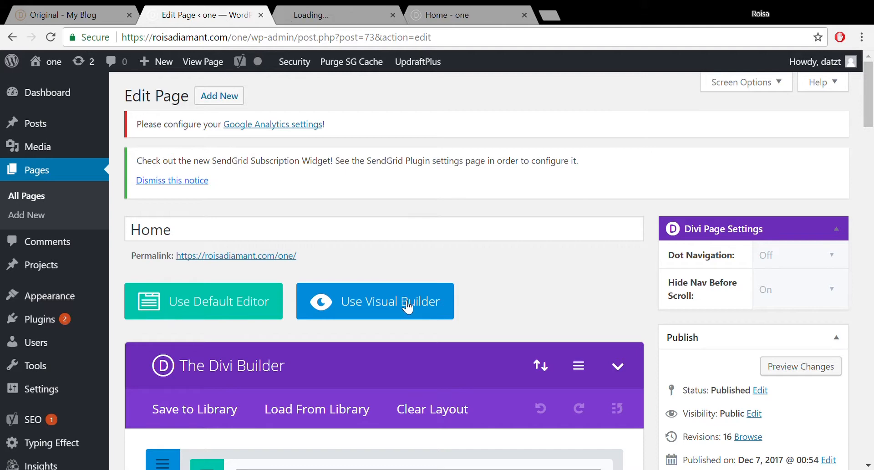
pyautogui.click(324, 14)
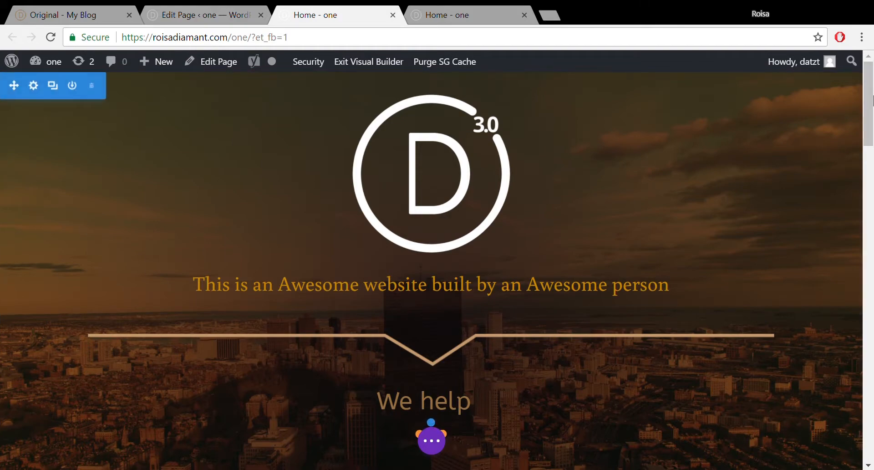
# - Set the Our Services section's CSS ID to 'services' under Advanced > CSS ID & Classes
pyautogui.moveTo(872, 107); pyautogui.dragTo(872, 176)
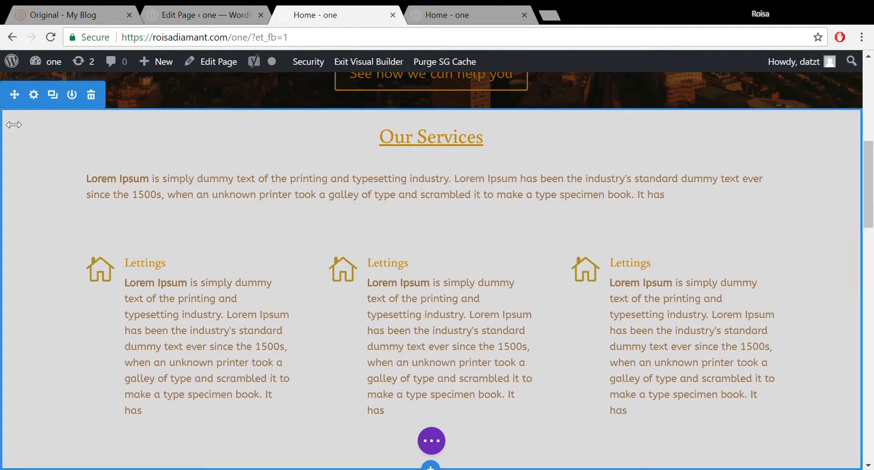
pyautogui.click(34, 95)
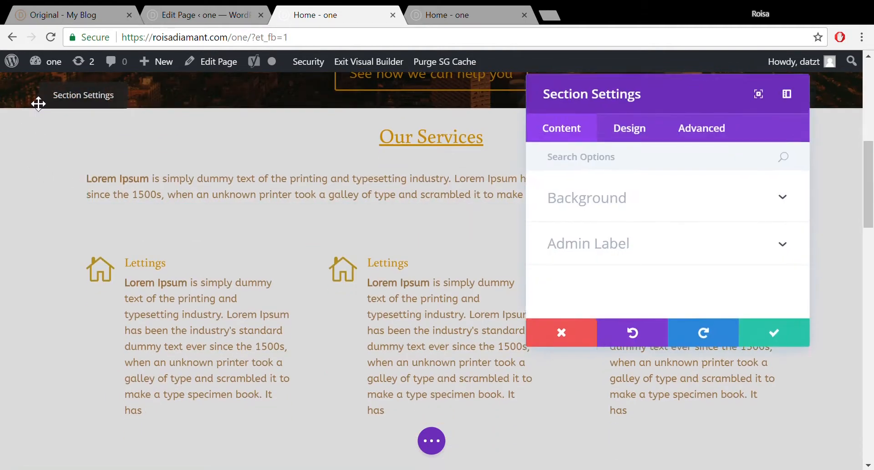
pyautogui.click(722, 142)
pyautogui.click(665, 199)
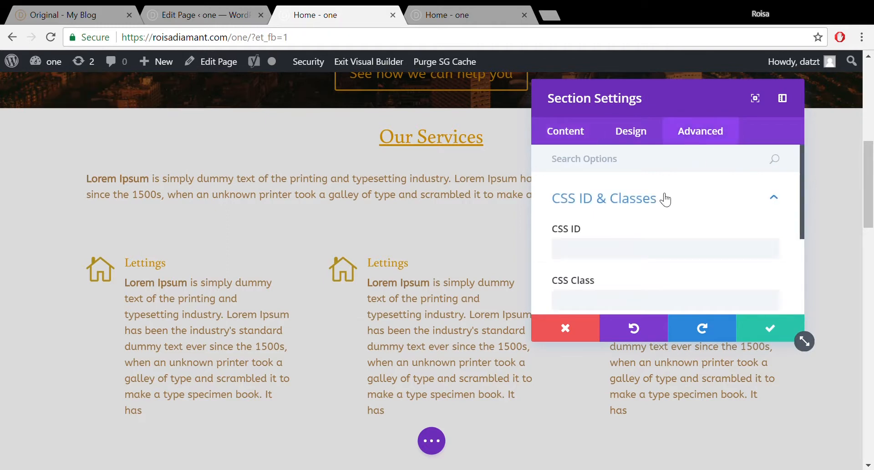
pyautogui.click(602, 252)
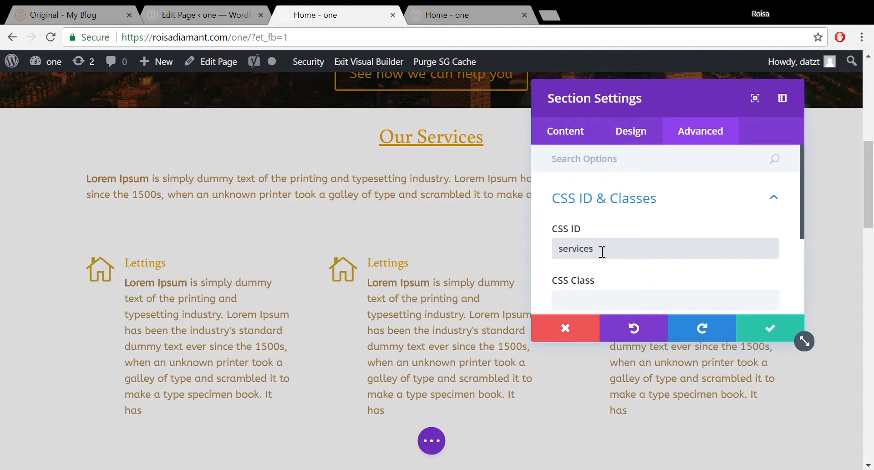
pyautogui.write('services')
pyautogui.click(774, 332)
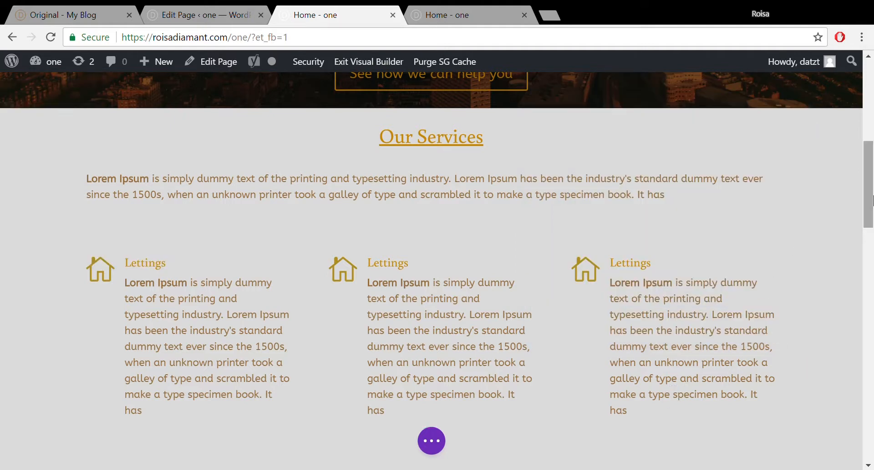
pyautogui.moveTo(870, 191); pyautogui.dragTo(871, 249)
pyautogui.moveTo(335, 187)
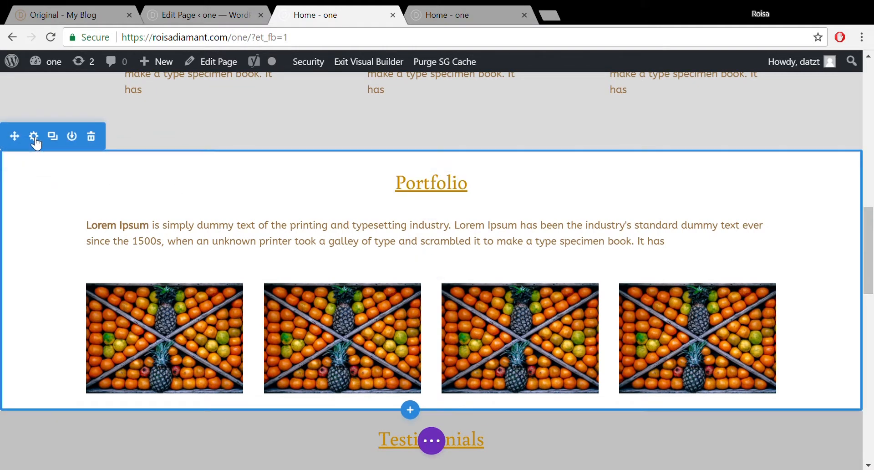
# - Set the Portfolio section's CSS ID to 'portfolio' and save its settings
pyautogui.click(34, 137)
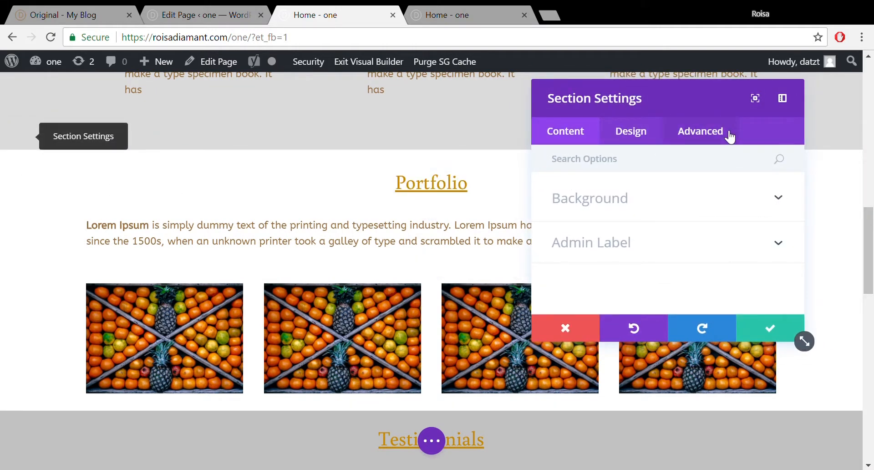
pyautogui.click(701, 132)
pyautogui.click(681, 196)
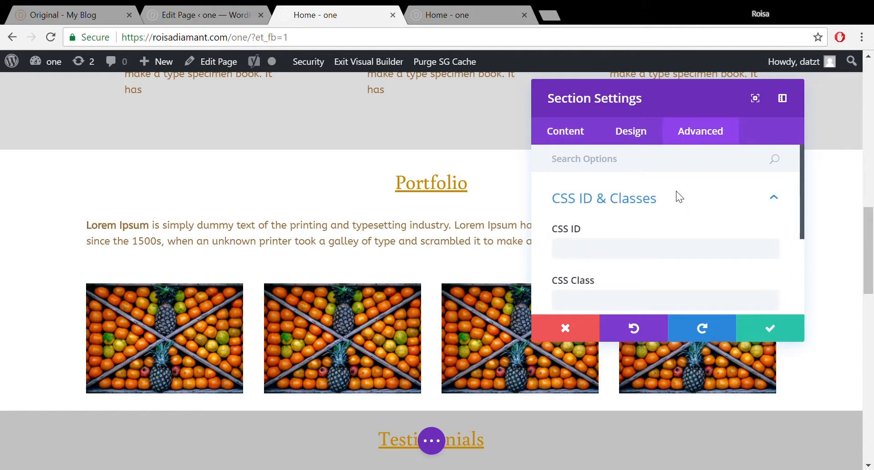
pyautogui.click(590, 250)
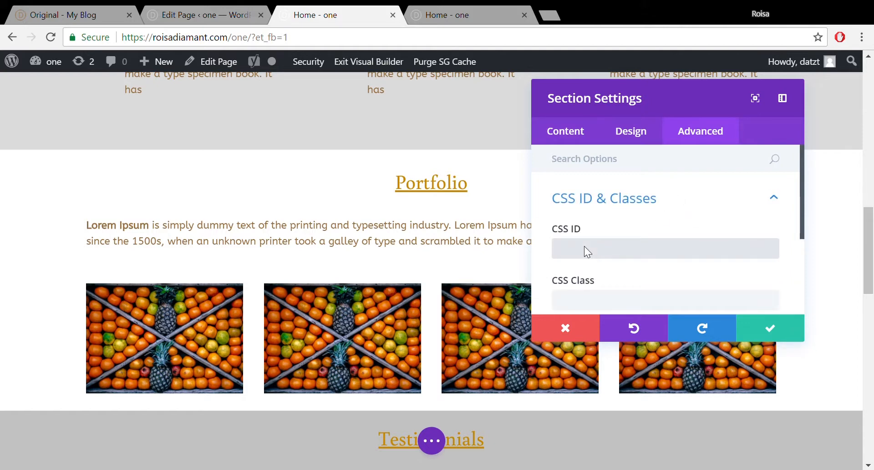
pyautogui.write('portfolio')
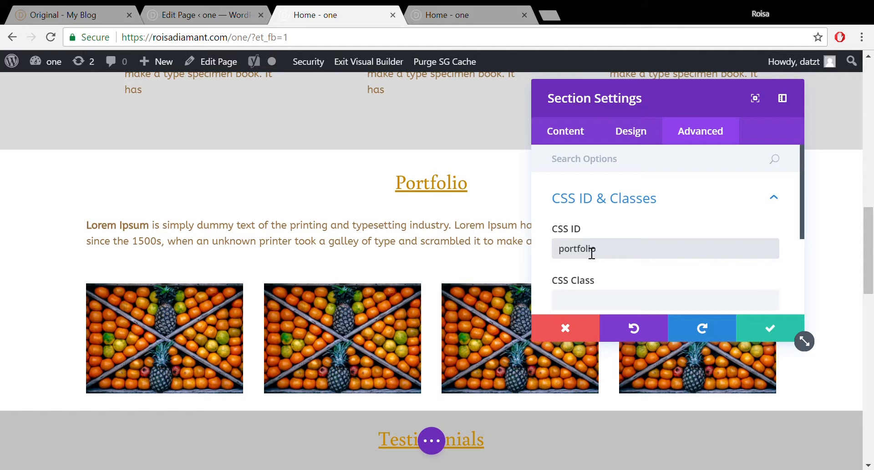
pyautogui.click(767, 328)
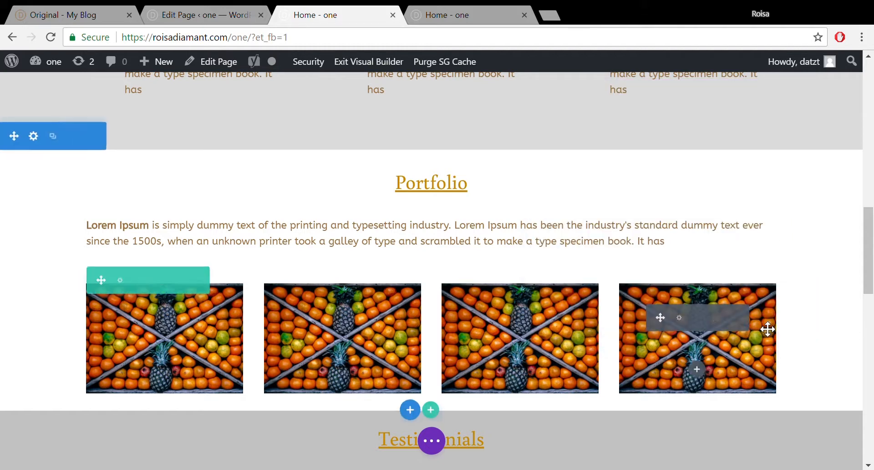
pyautogui.moveTo(870, 233); pyautogui.dragTo(870, 272)
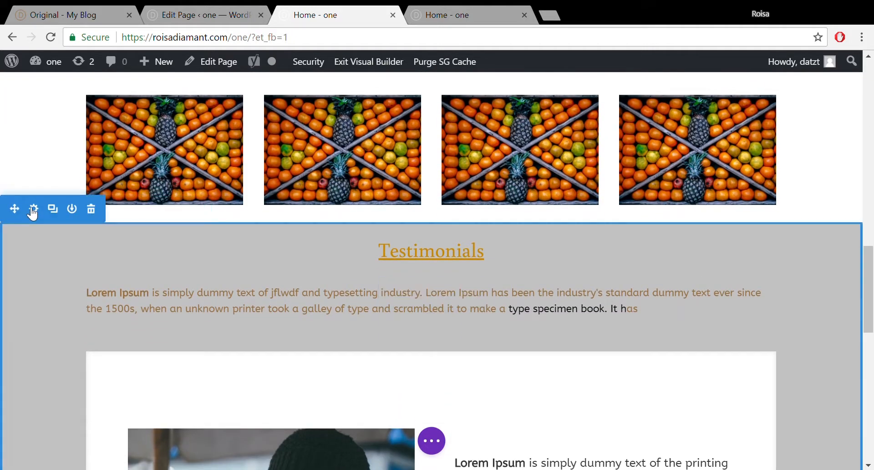
# - Set the Testimonials section's CSS ID to 'testimonials' and save its settings
pyautogui.click(35, 210)
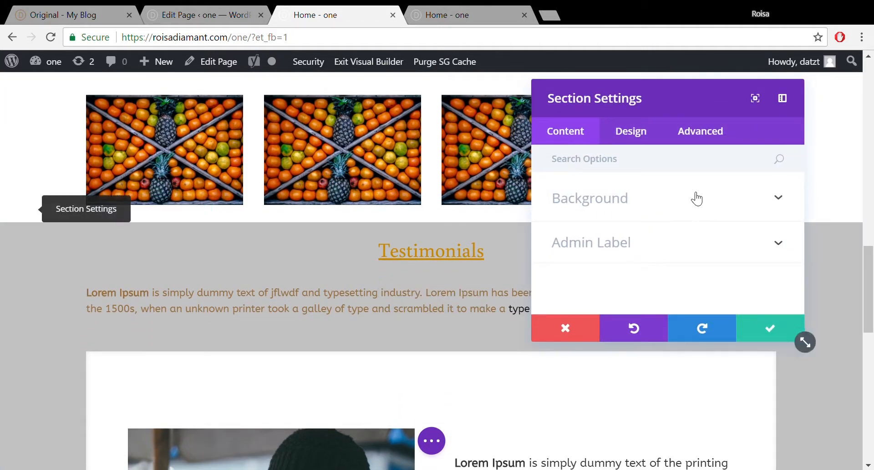
pyautogui.click(713, 136)
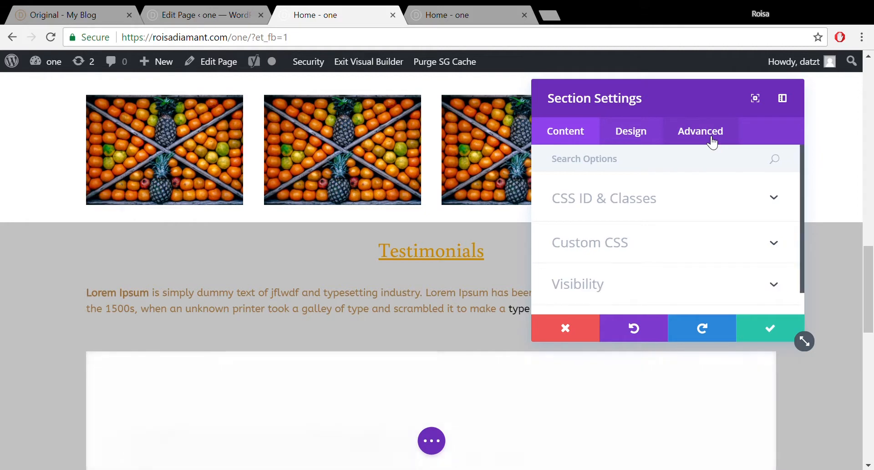
pyautogui.click(736, 198)
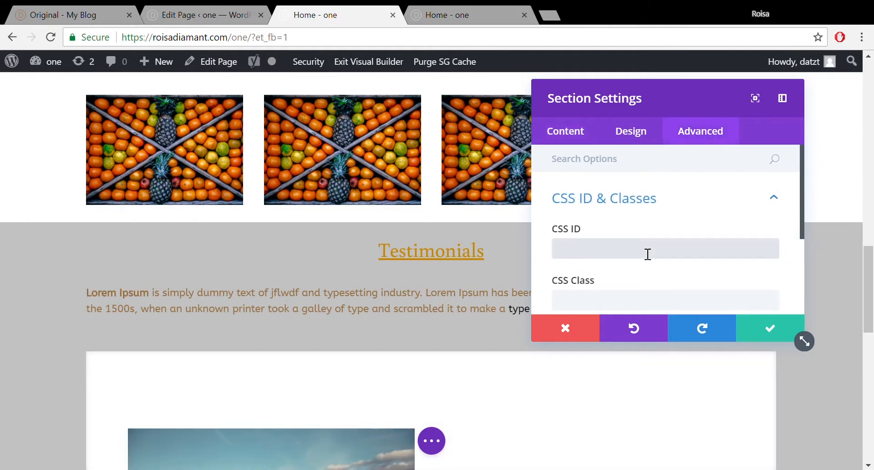
pyautogui.write('testimonials')
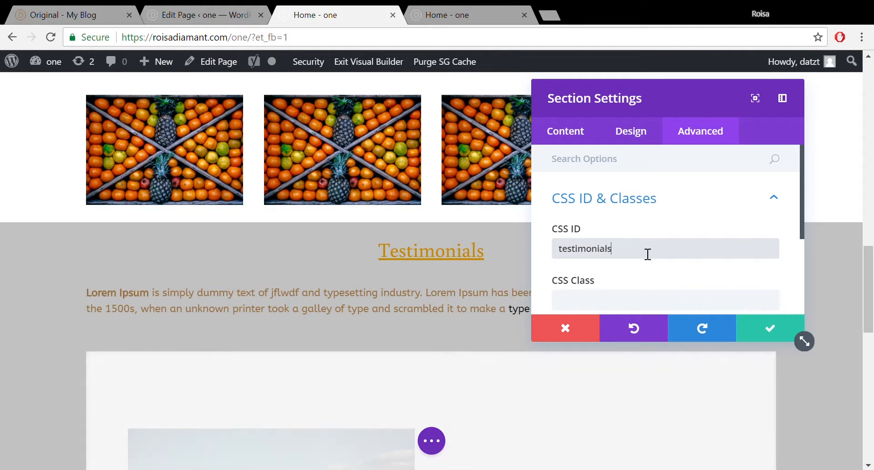
pyautogui.click(766, 333)
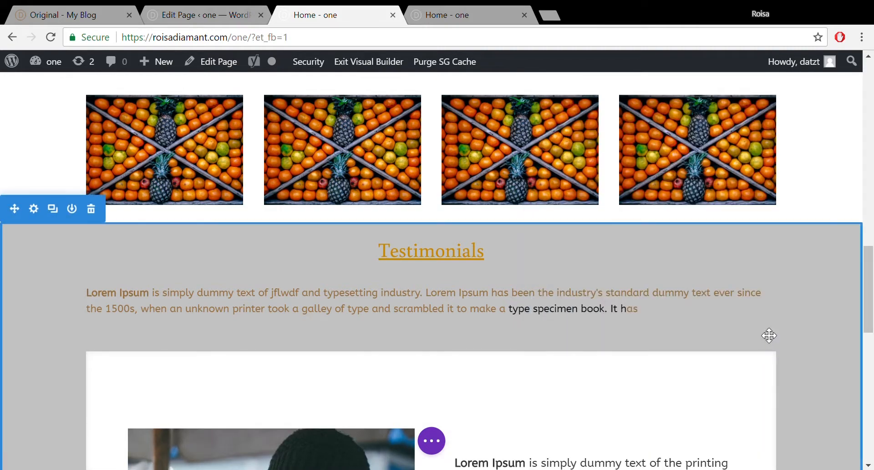
pyautogui.moveTo(870, 267); pyautogui.dragTo(870, 391)
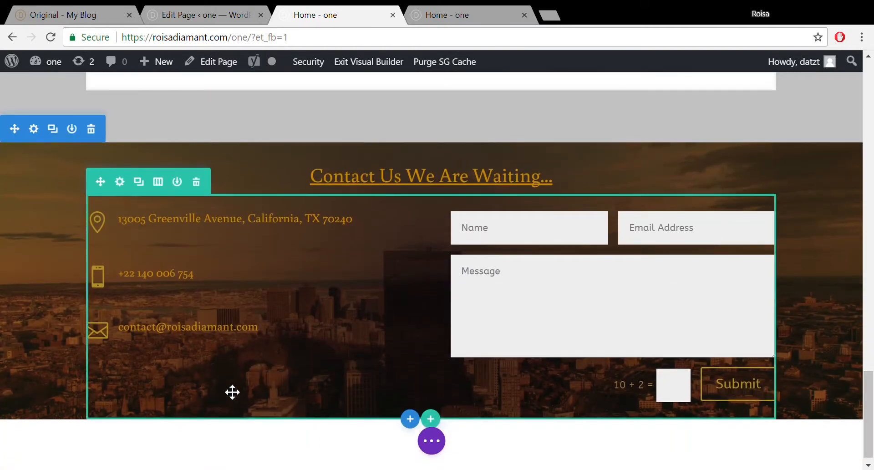
# - Enter the Contact Us section's 'contact' CSS ID under Advanced > CSS ID & Classes and save
pyautogui.click(38, 134)
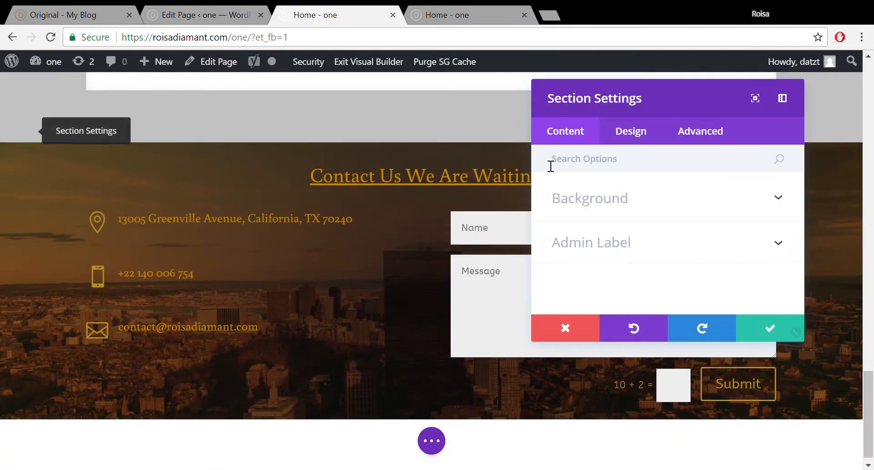
pyautogui.click(709, 137)
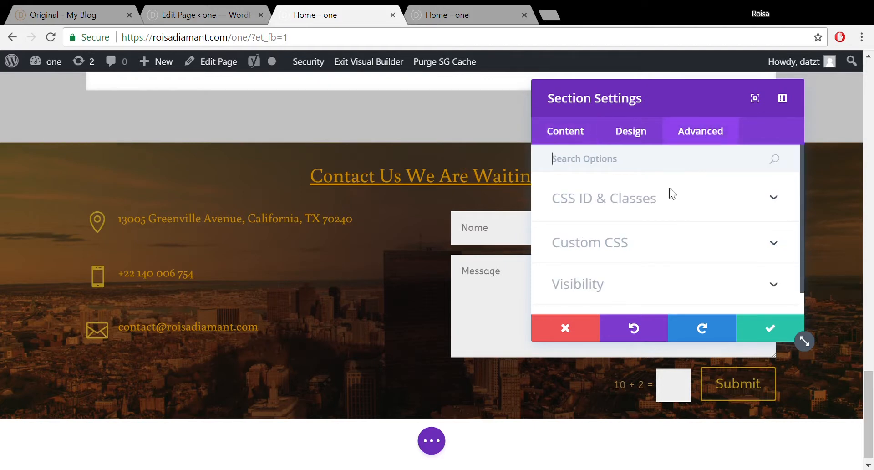
pyautogui.click(659, 201)
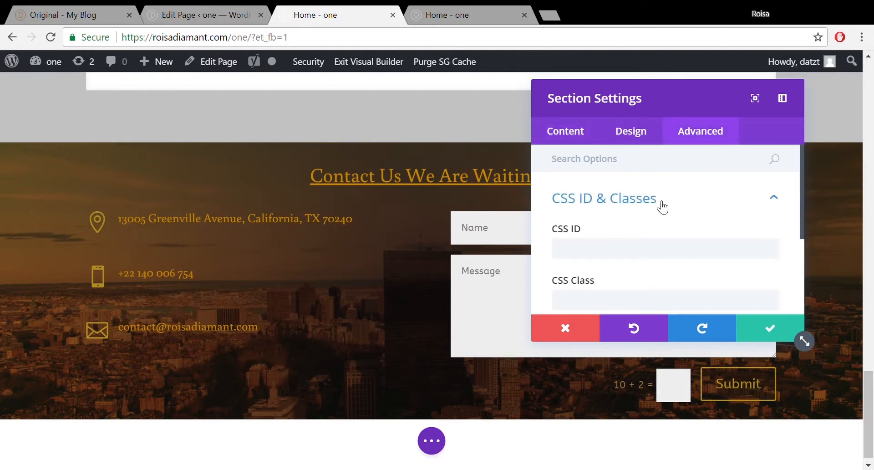
pyautogui.click(615, 257)
pyautogui.write('contact')
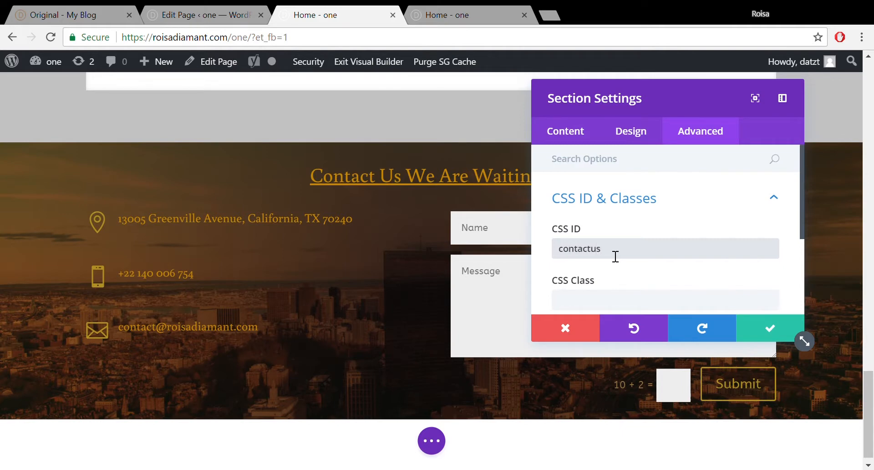
pyautogui.click(772, 332)
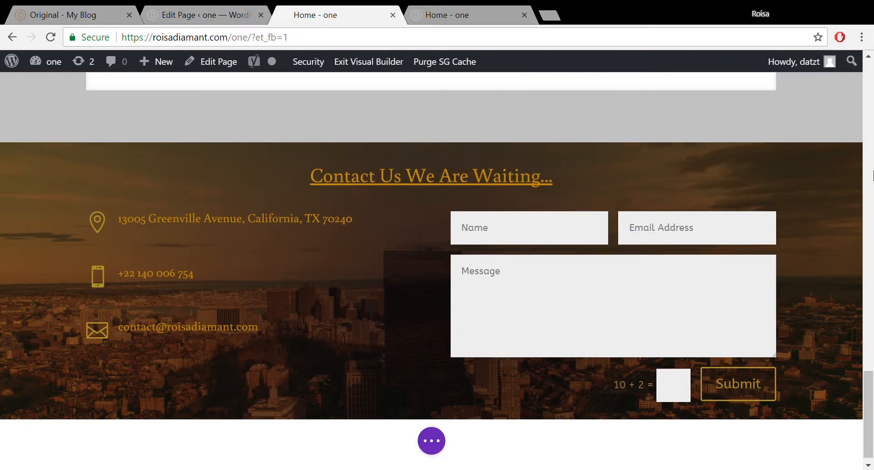
pyautogui.scroll(8, 871, 253)
pyautogui.moveTo(872, 344); pyautogui.dragTo(872, 397)
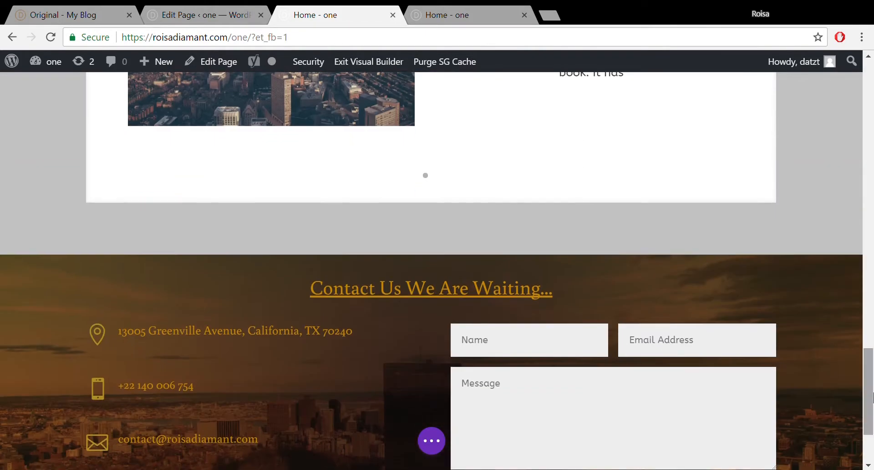
# - Save the Visual Builder changes, close the builder tab, and update the Home page
pyautogui.click(426, 444)
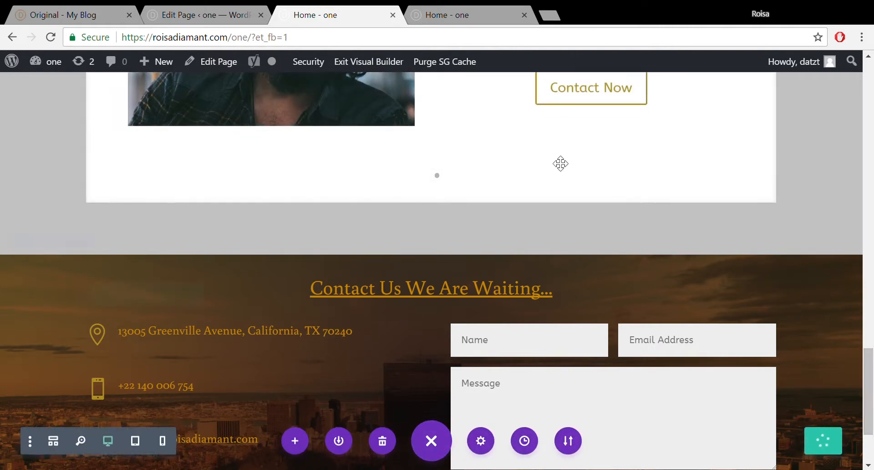
pyautogui.click(393, 15)
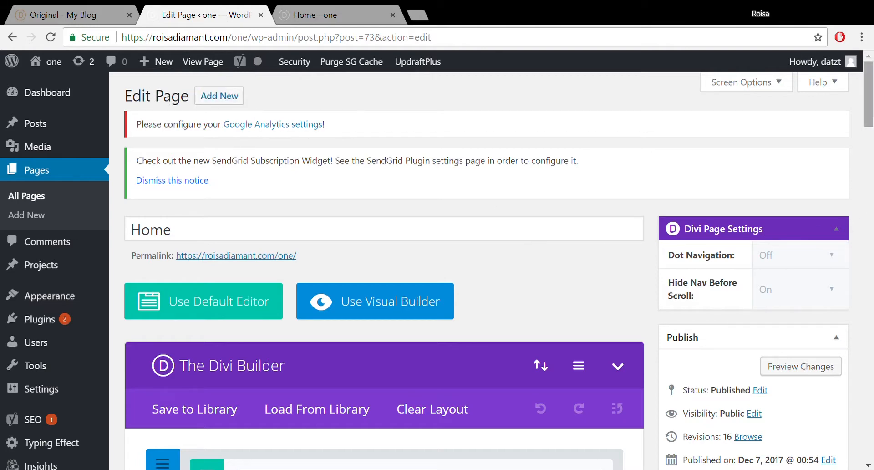
pyautogui.scroll(-8, 870, 159)
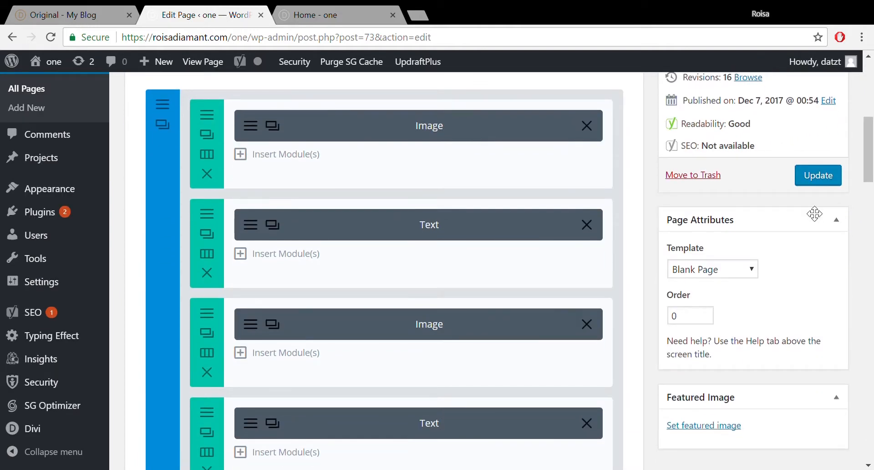
pyautogui.click(820, 178)
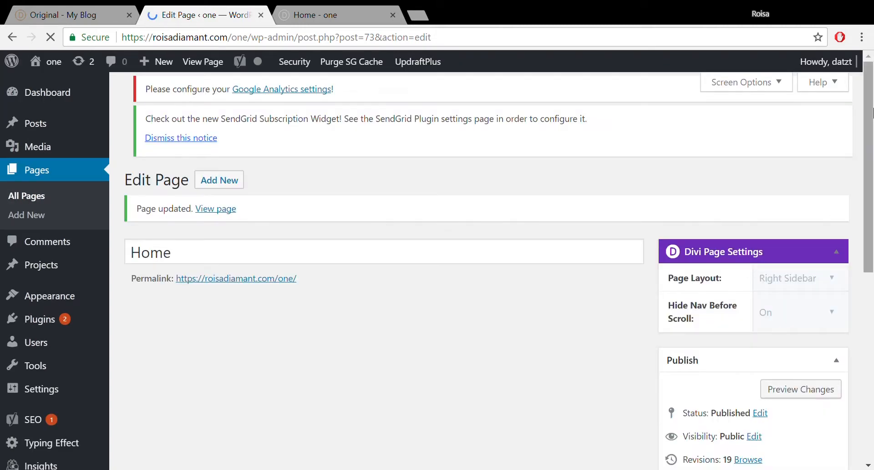
# - Change the Home page's Page Attributes template to Default Template and update the page
pyautogui.scroll(-6, 872, 278)
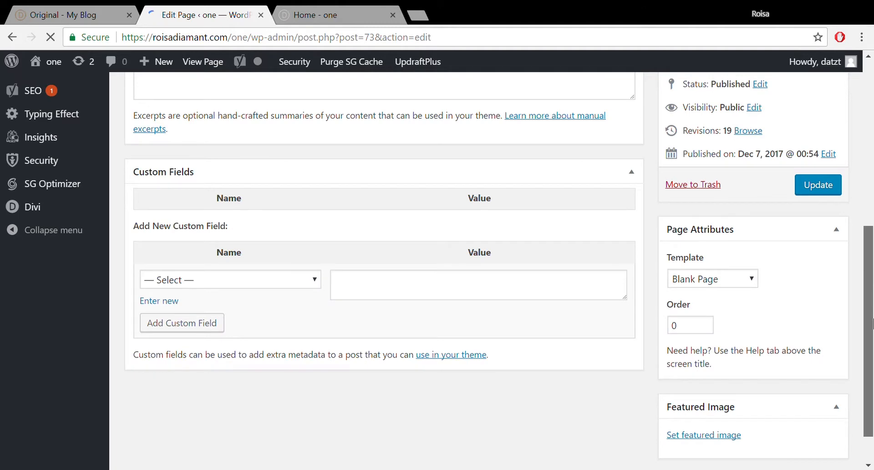
pyautogui.scroll(-1, 747, 280)
pyautogui.scroll(8, 748, 273)
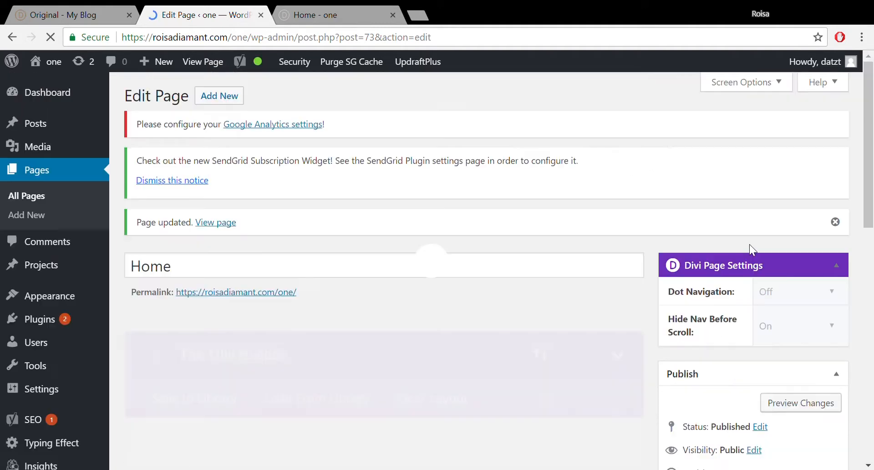
pyautogui.scroll(-8, 870, 260)
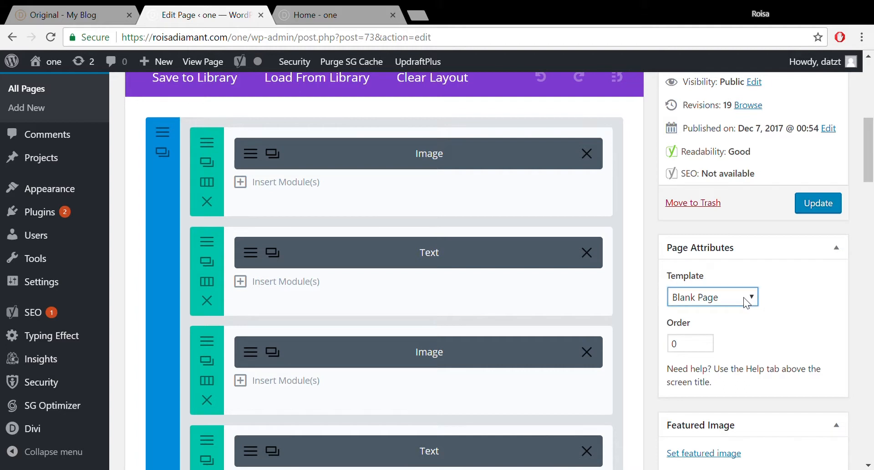
pyautogui.click(734, 318)
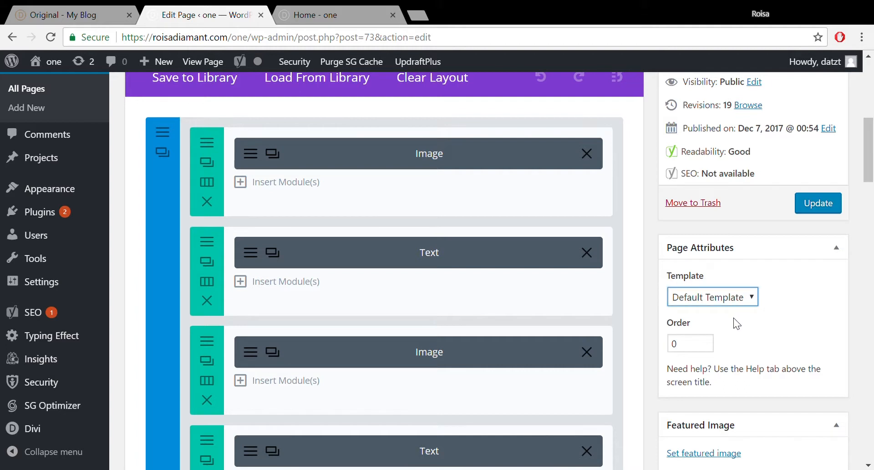
pyautogui.click(825, 204)
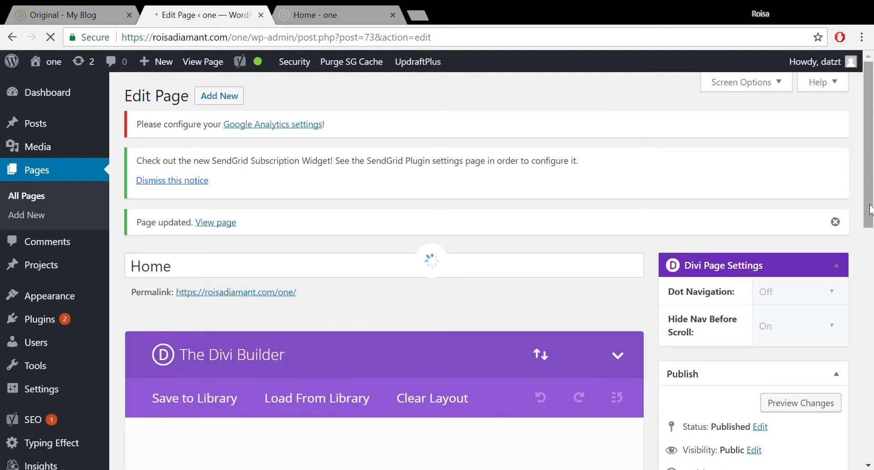
# - Under Appearance > Menus, start a new menu named 'main menu' and submit Create Menu
pyautogui.moveTo(44, 323)
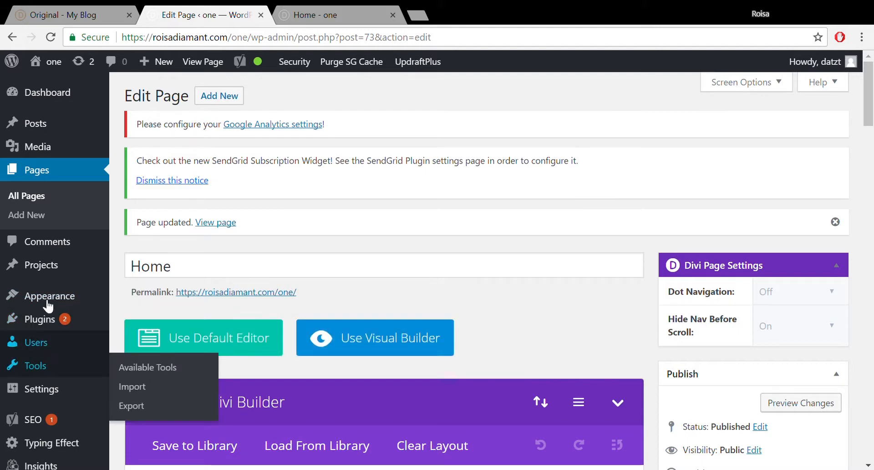
pyautogui.moveTo(50, 299)
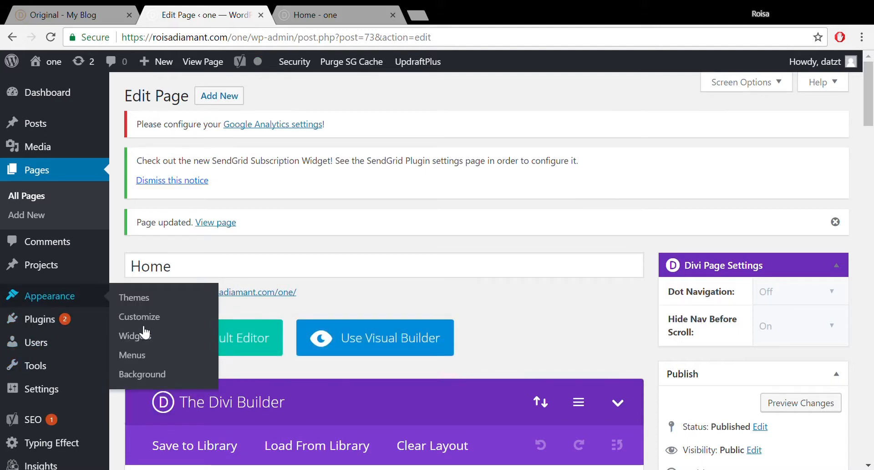
pyautogui.click(141, 360)
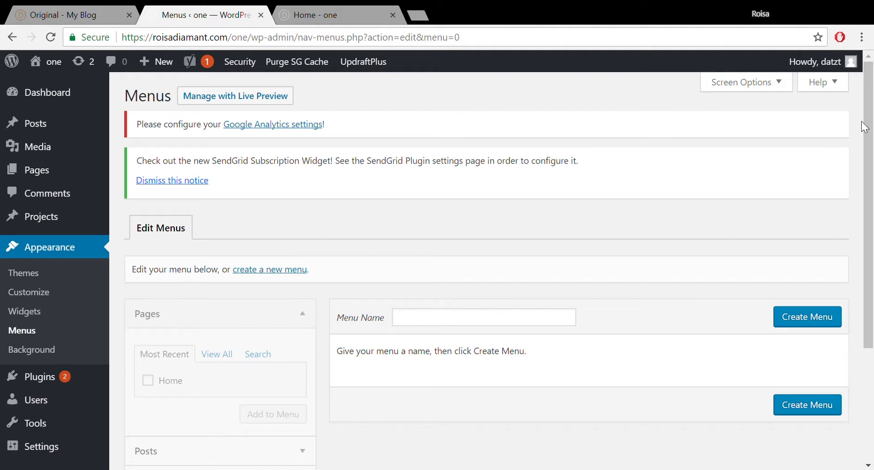
pyautogui.scroll(-2, 867, 127)
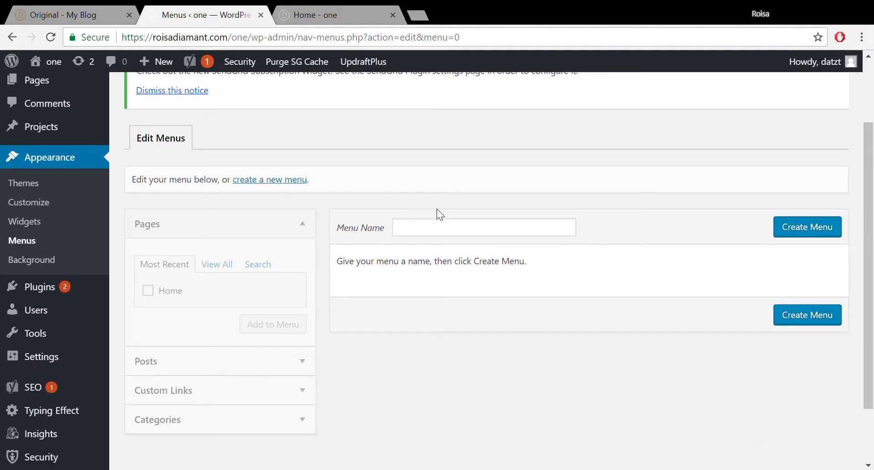
pyautogui.click(275, 181)
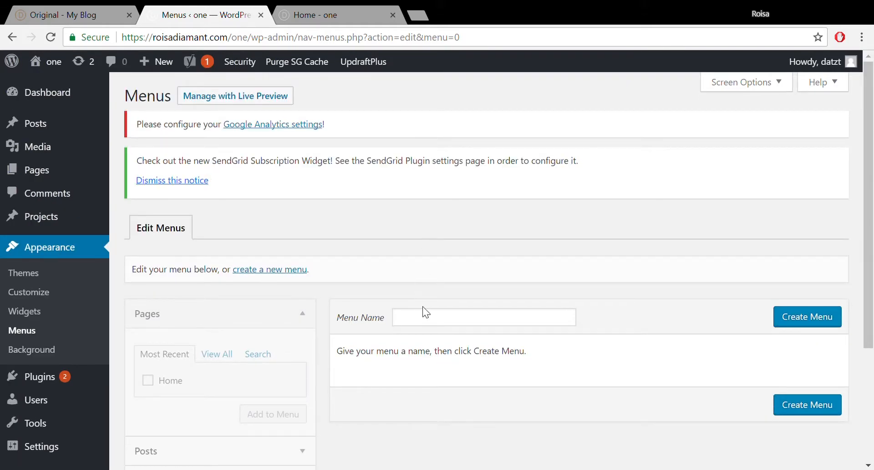
pyautogui.click(433, 323)
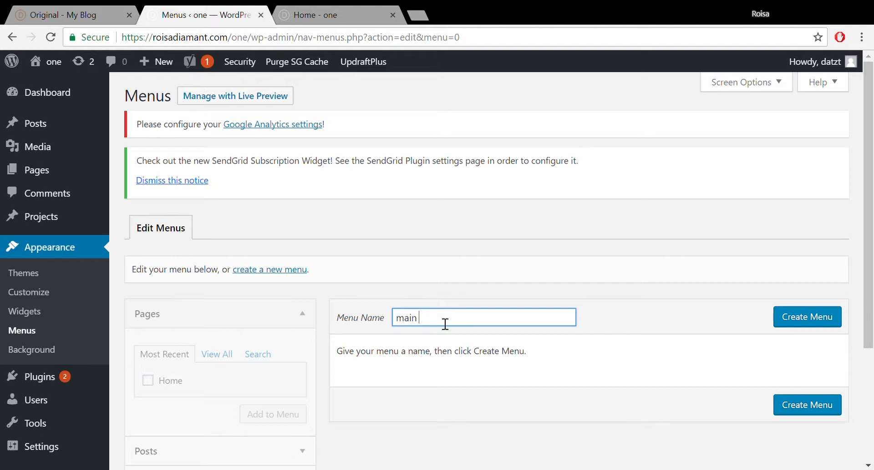
pyautogui.write('main menu')
pyautogui.click(813, 322)
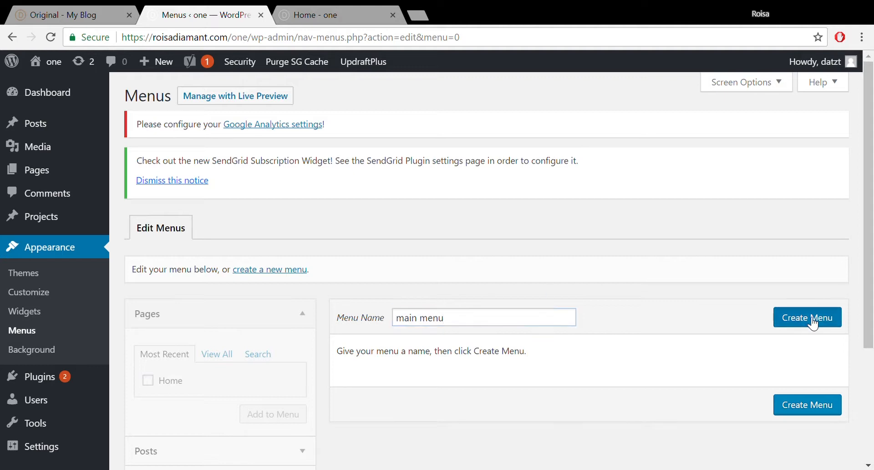
pyautogui.click(813, 323)
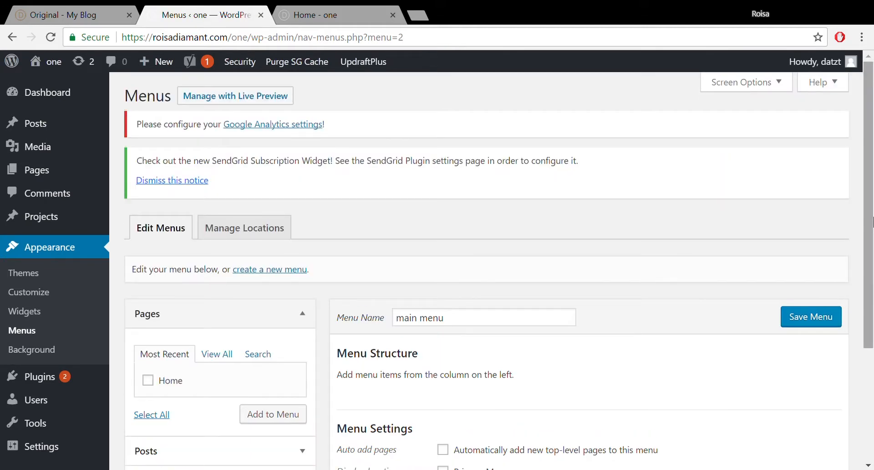
# - Fill in a custom link with URL #services and link text Services
pyautogui.scroll(-4, 434, 351)
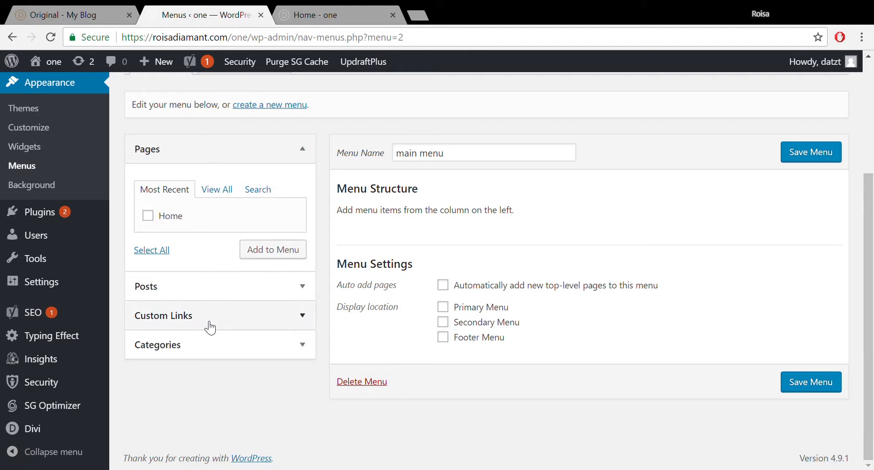
pyautogui.click(238, 320)
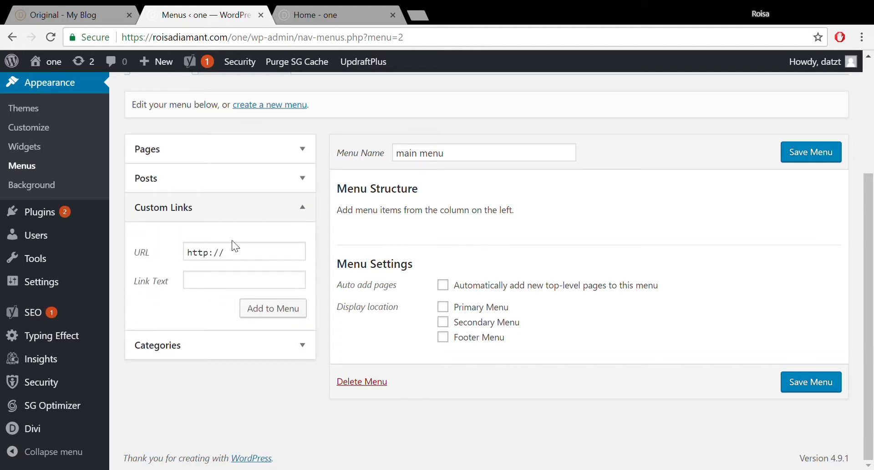
pyautogui.moveTo(236, 257); pyautogui.dragTo(184, 262)
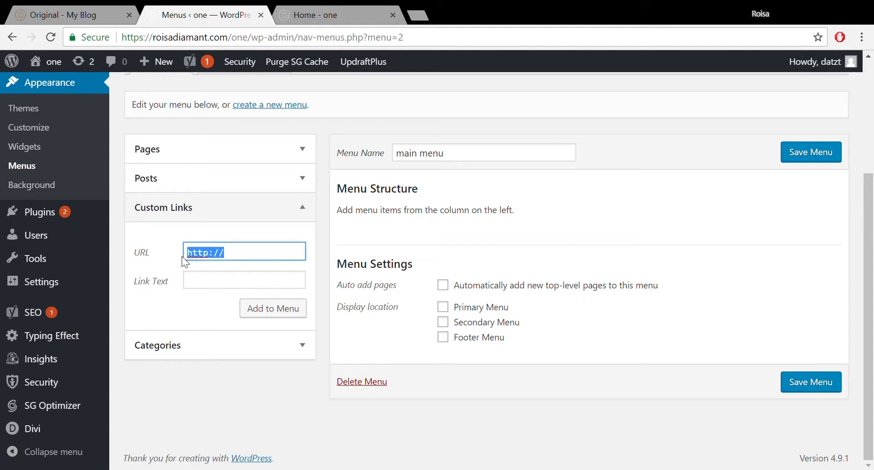
pyautogui.press('BackSpace')
pyautogui.write('#services')
pyautogui.click(210, 286)
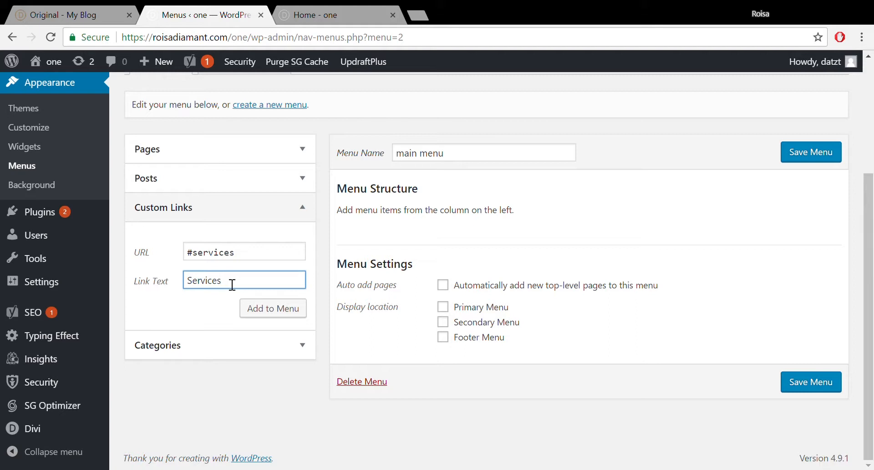
# - Add the Services link to the main menu and save the menu
pyautogui.click(272, 313)
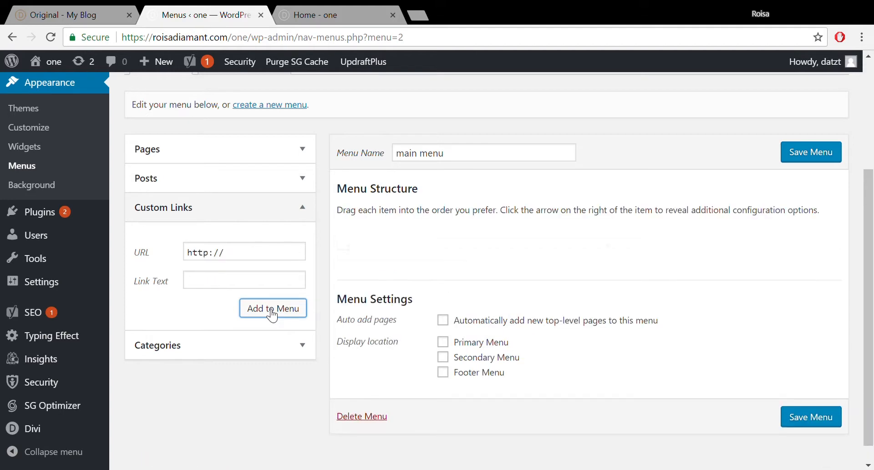
pyautogui.click(821, 158)
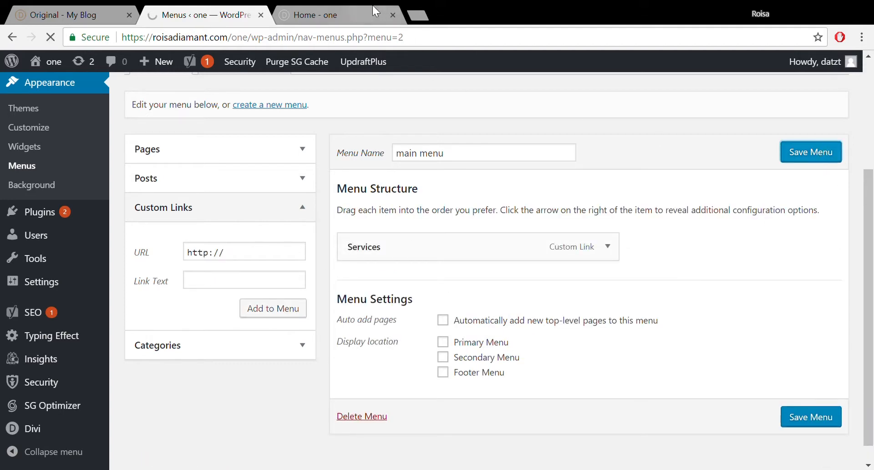
pyautogui.click(335, 6)
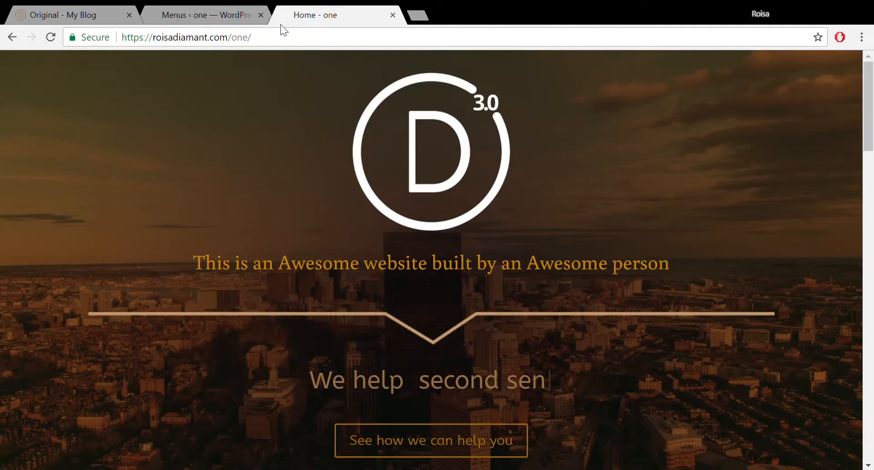
# - Reload and scroll the homepage to review it, alternating with the Menus screen
pyautogui.click(56, 33)
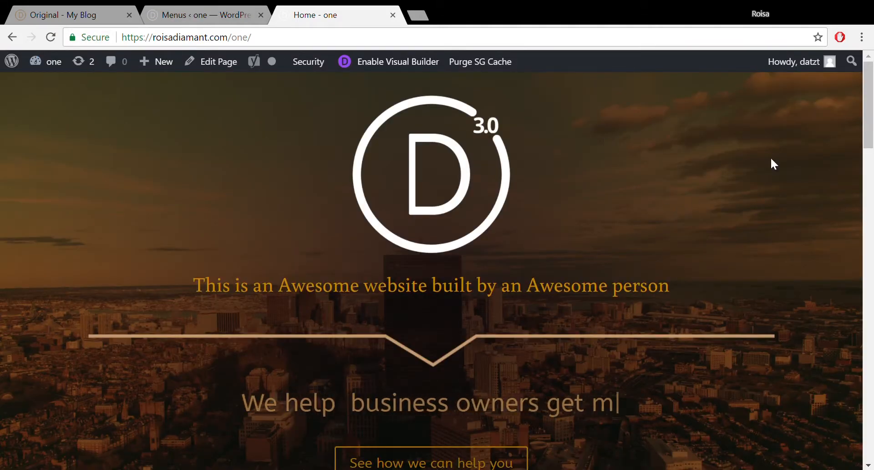
pyautogui.moveTo(873, 66)
pyautogui.mouseDown()
pyautogui.moveTo(865, 192)
pyautogui.moveTo(868, 74)
pyautogui.mouseUp()
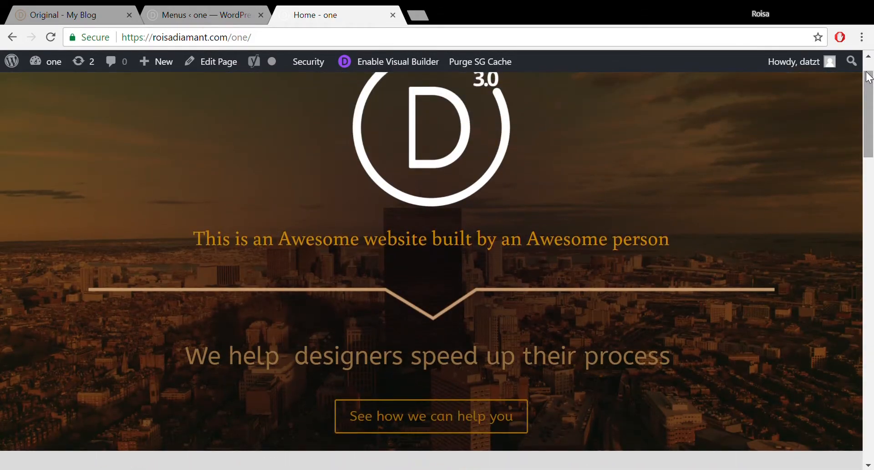
pyautogui.click(178, 12)
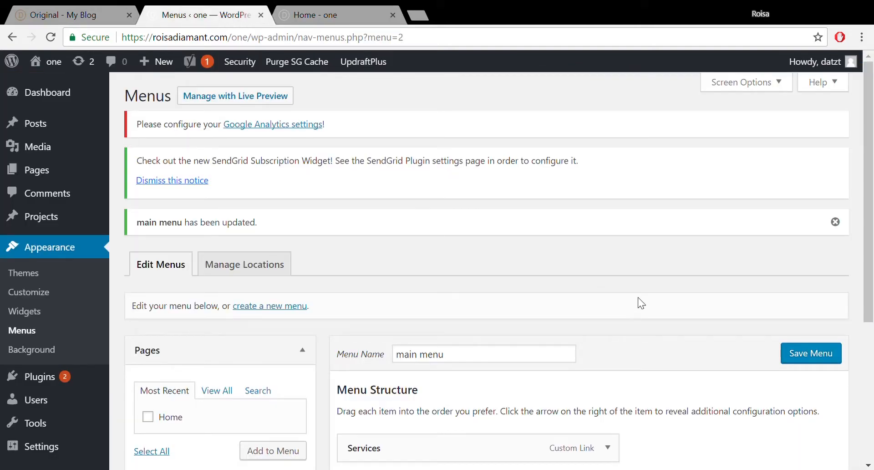
pyautogui.click(317, 7)
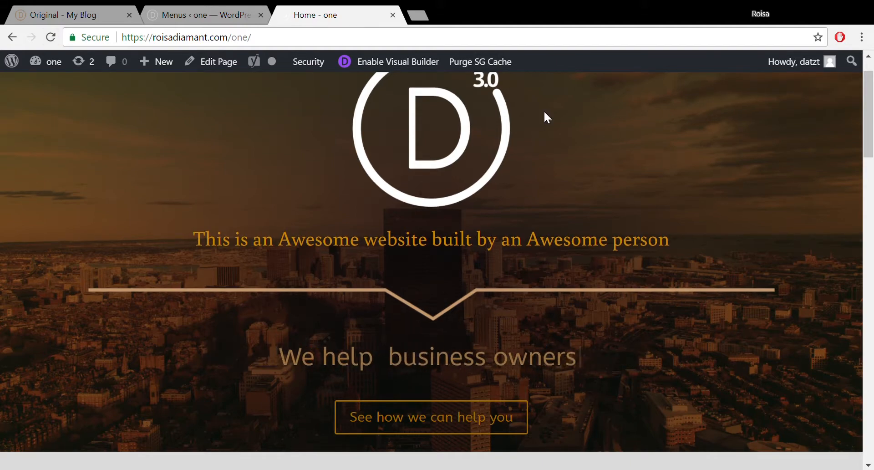
pyautogui.moveTo(872, 103)
pyautogui.mouseDown()
pyautogui.moveTo(873, 191)
pyautogui.moveTo(873, 94)
pyautogui.mouseUp()
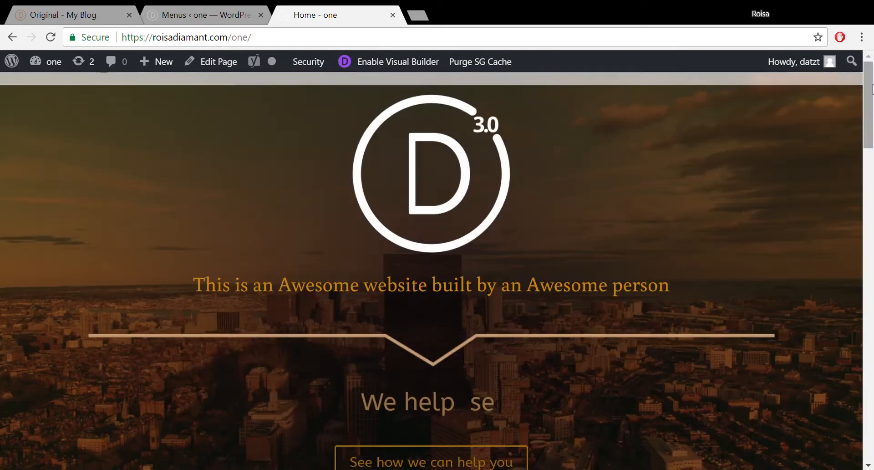
pyautogui.click(225, 8)
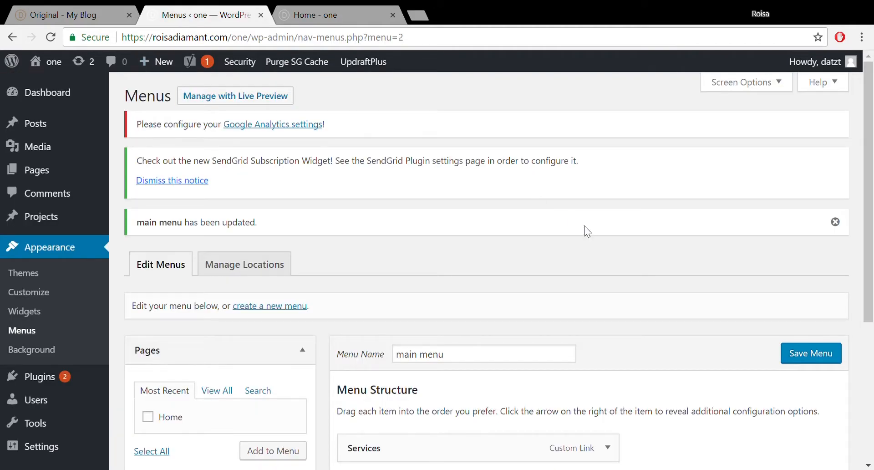
# - Tick Primary Menu as the main menu's display location and save the menu
pyautogui.moveTo(873, 166); pyautogui.dragTo(873, 312)
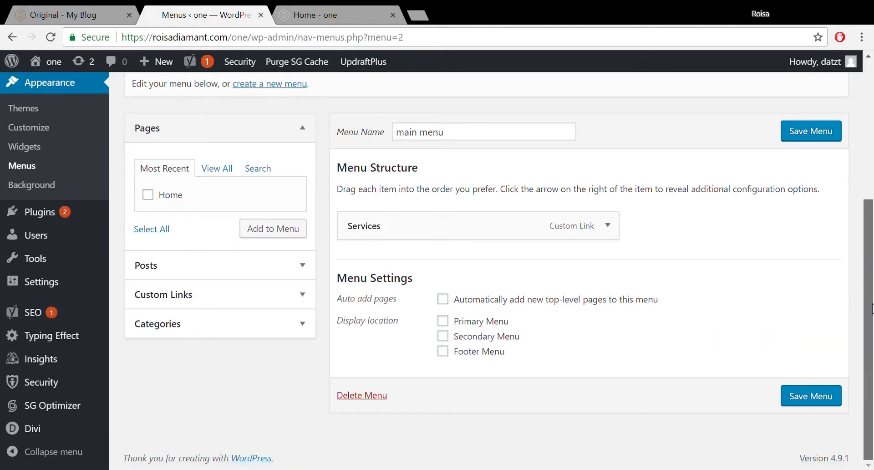
pyautogui.click(444, 322)
pyautogui.click(825, 399)
pyautogui.click(825, 398)
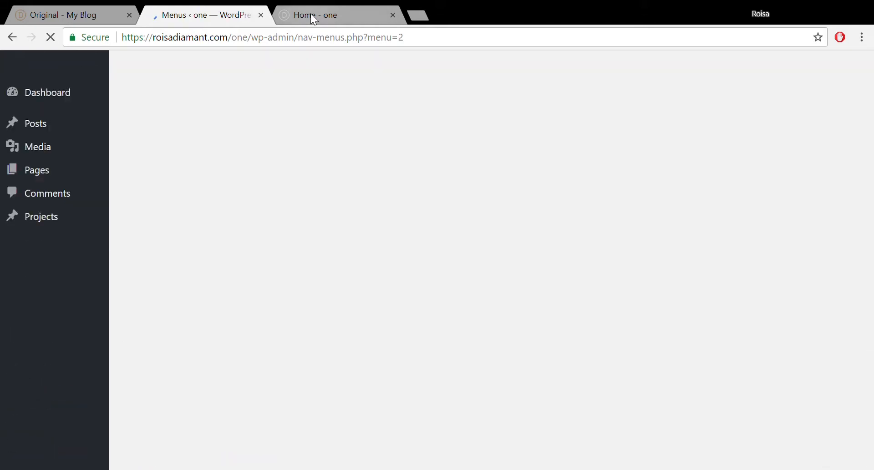
pyautogui.click(311, 13)
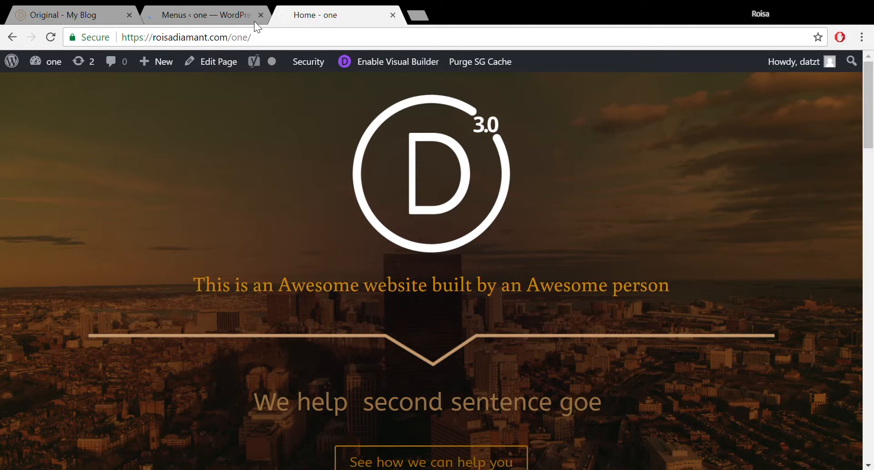
# - Reload the homepage and check that the Services header link jumps to Our Services
pyautogui.click(50, 39)
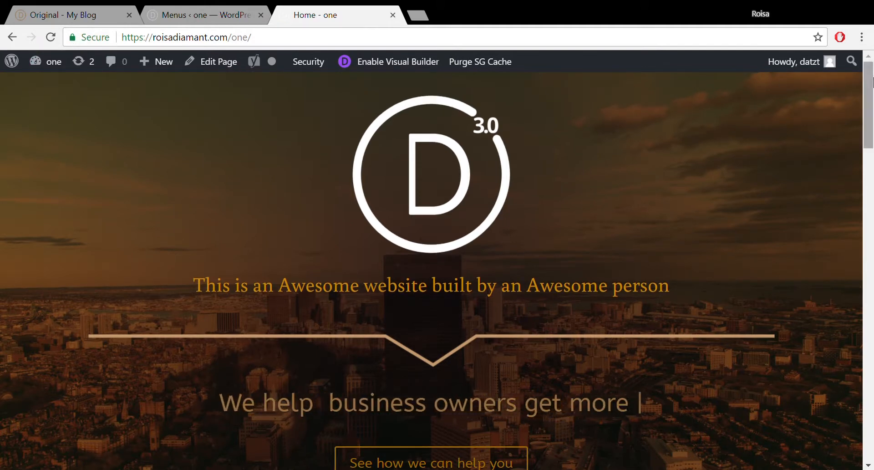
pyautogui.moveTo(872, 82); pyautogui.dragTo(870, 166)
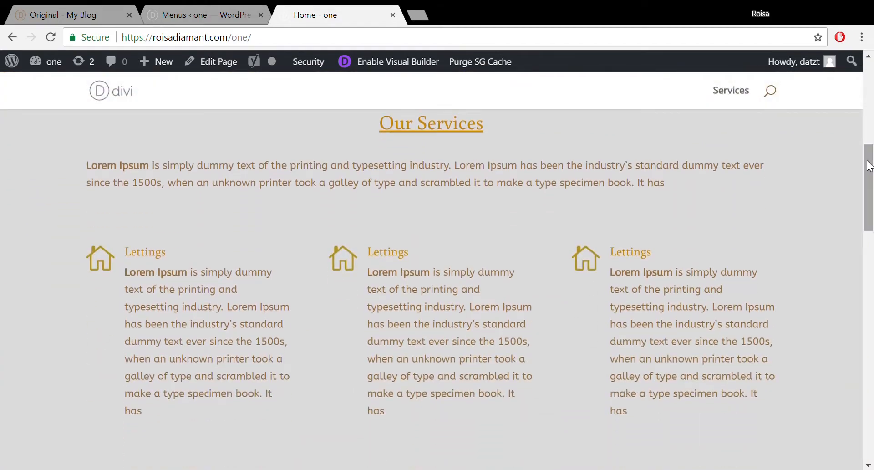
pyautogui.click(744, 94)
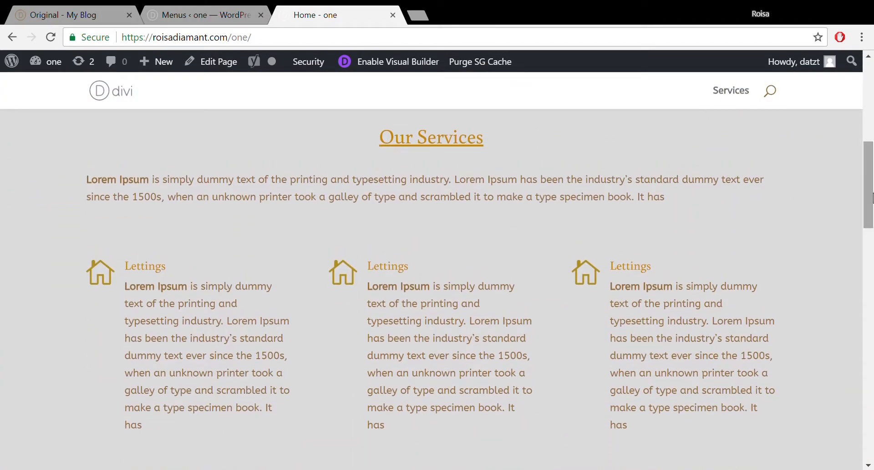
pyautogui.moveTo(873, 198); pyautogui.dragTo(864, 365)
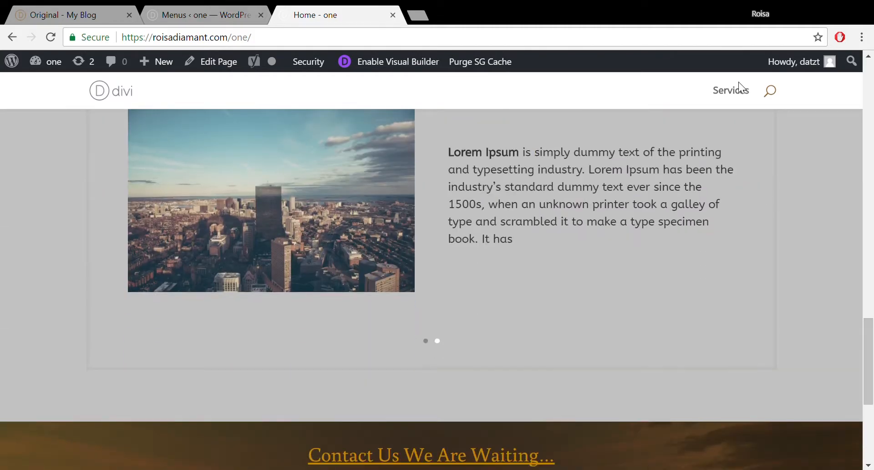
pyautogui.click(740, 95)
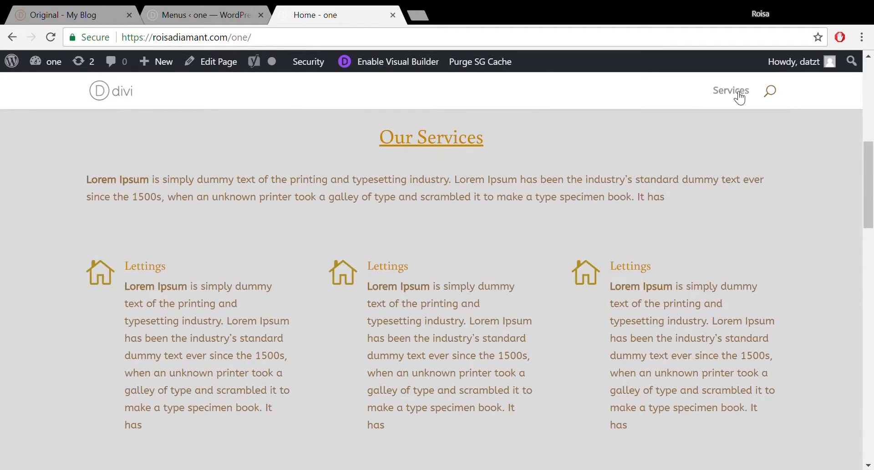
pyautogui.click(158, 13)
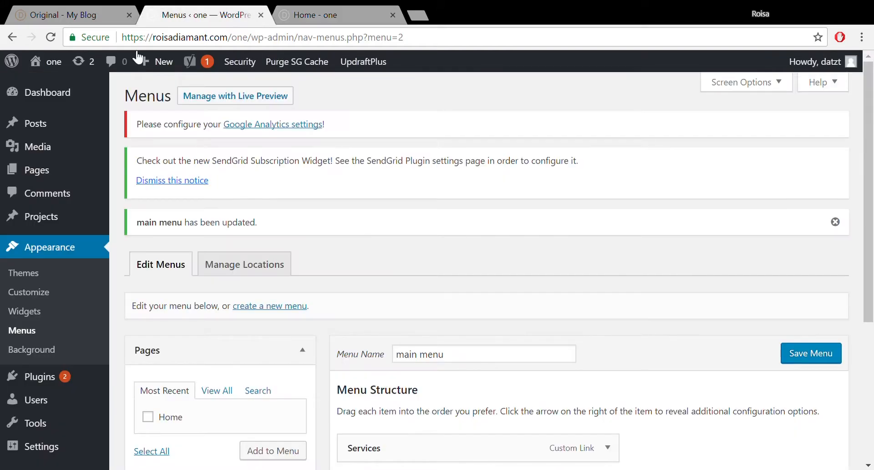
# - Add a Portfolio custom link to the main menu
pyautogui.moveTo(872, 168); pyautogui.dragTo(872, 307)
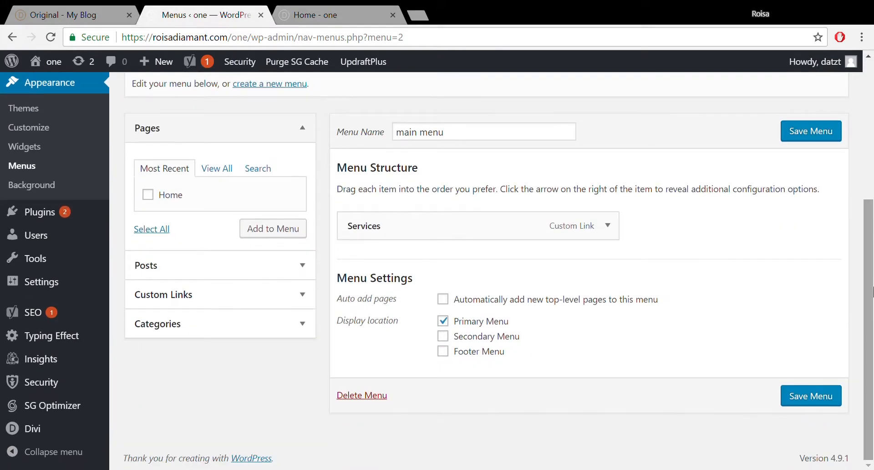
pyautogui.click(281, 296)
pyautogui.moveTo(240, 243); pyautogui.dragTo(192, 255)
pyautogui.press('BackSpace')
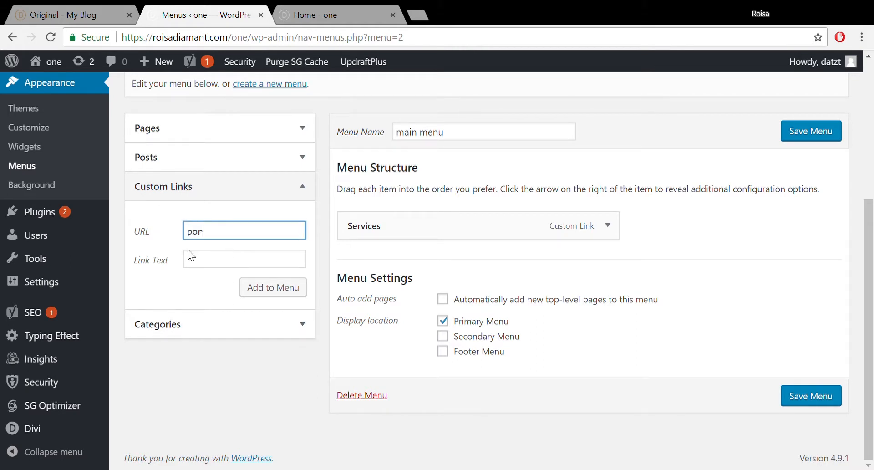
pyautogui.write('portfolio')
pyautogui.click(202, 266)
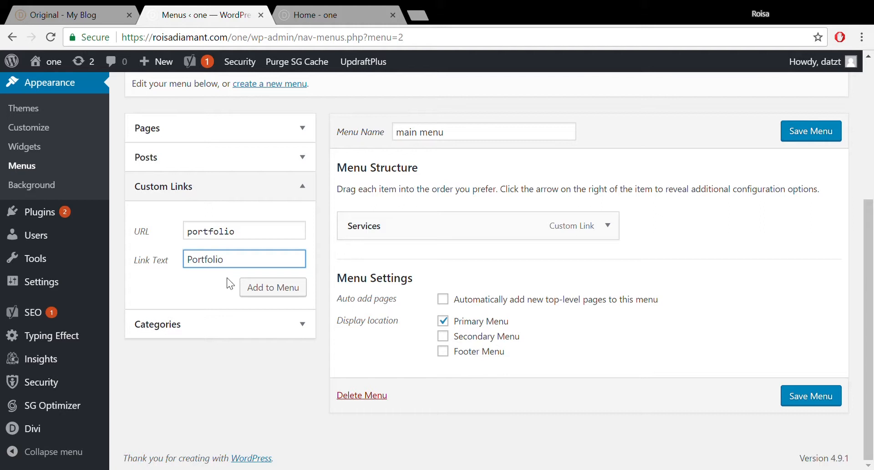
pyautogui.click(256, 287)
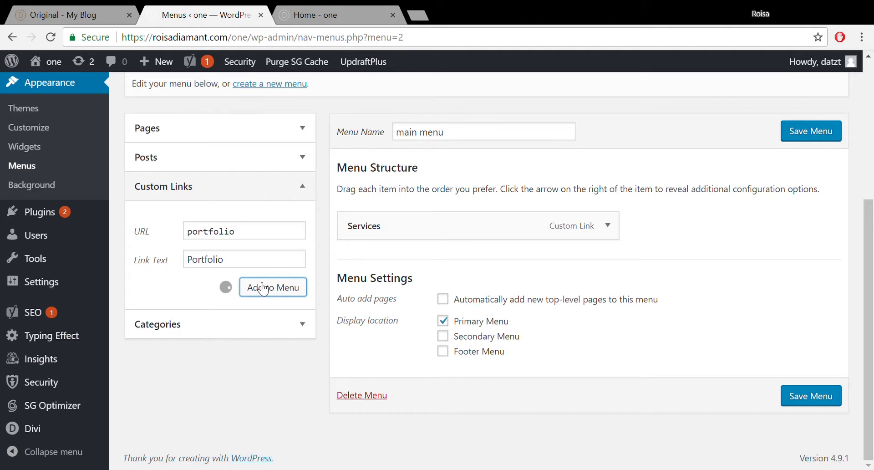
# - Add a Testimonials custom link pointing to #testimonials
pyautogui.tripleClick(242, 235)
pyautogui.write('#testimonials')
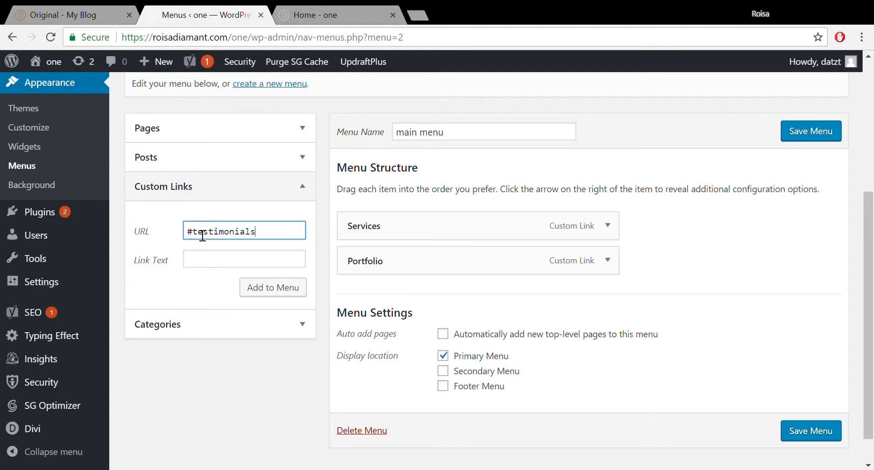
pyautogui.moveTo(282, 234); pyautogui.dragTo(200, 239)
pyautogui.hotkey('ctrl', 'c')
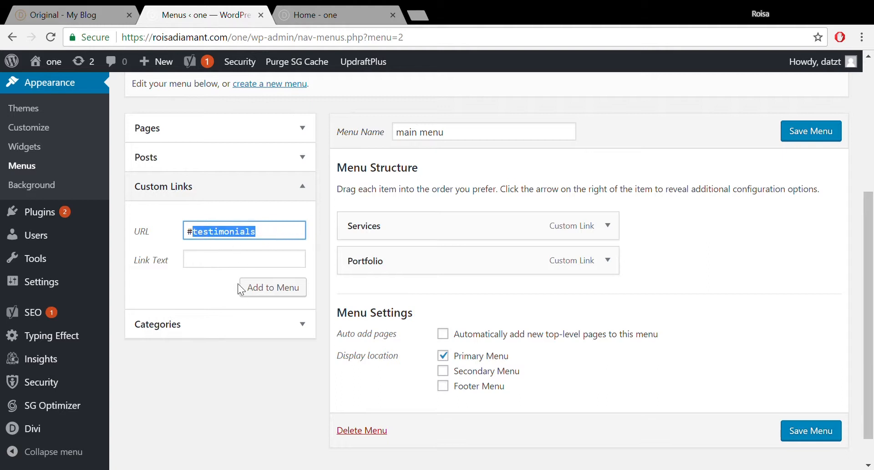
pyautogui.click(239, 268)
pyautogui.hotkey('ctrl', 'v')
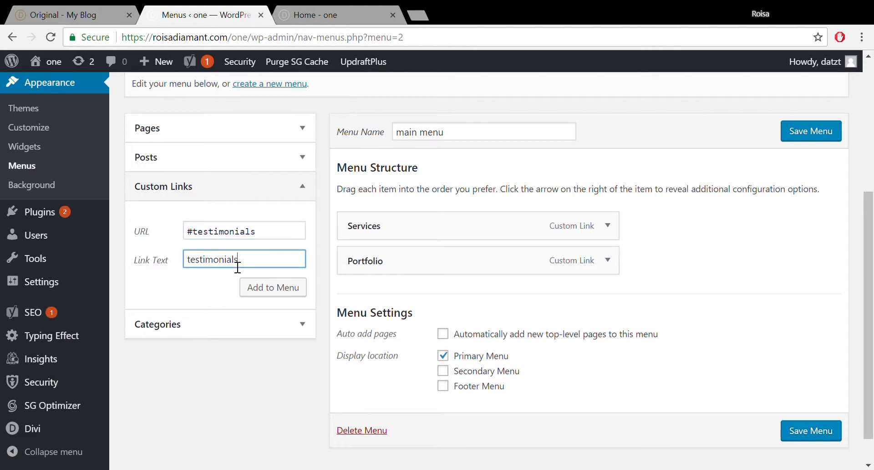
pyautogui.press('Home')
pyautogui.press('Delete')
pyautogui.write('T')
pyautogui.click(294, 288)
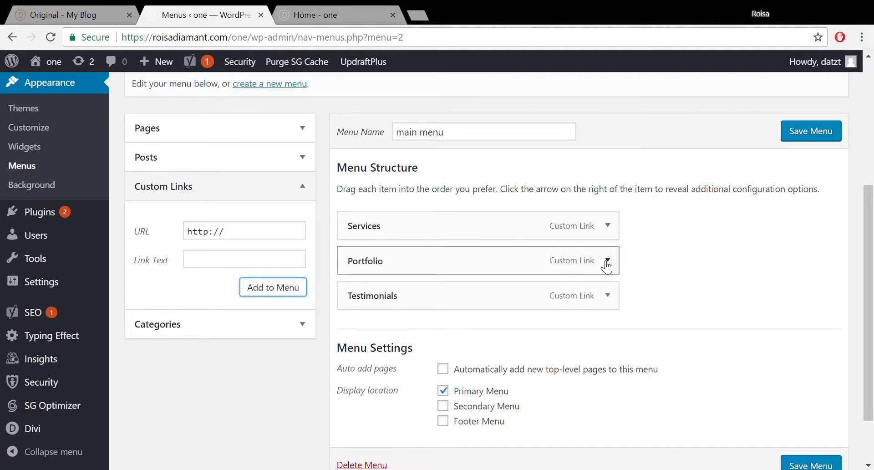
# - Change the Portfolio item's URL to #portfolio and save the menu
pyautogui.click(607, 261)
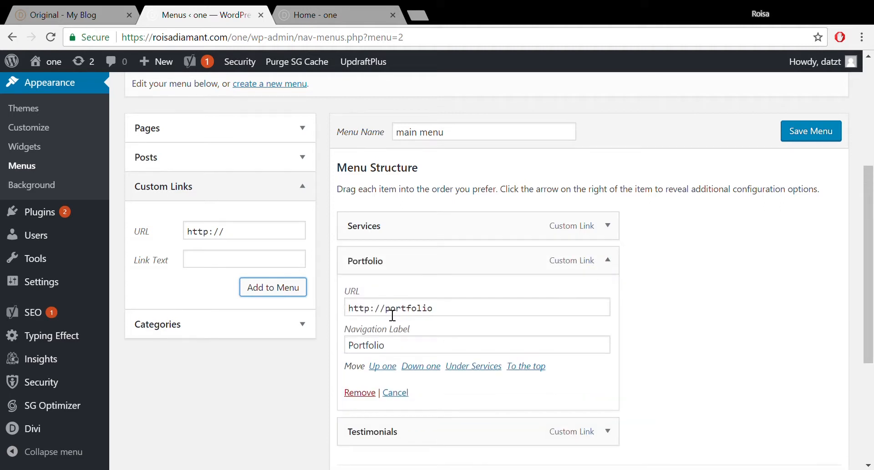
pyautogui.moveTo(386, 312); pyautogui.dragTo(337, 318)
pyautogui.write('#')
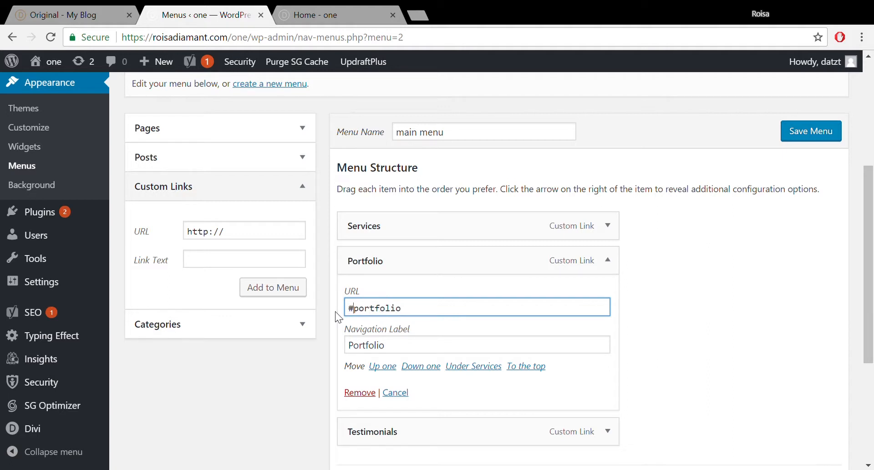
pyautogui.click(804, 128)
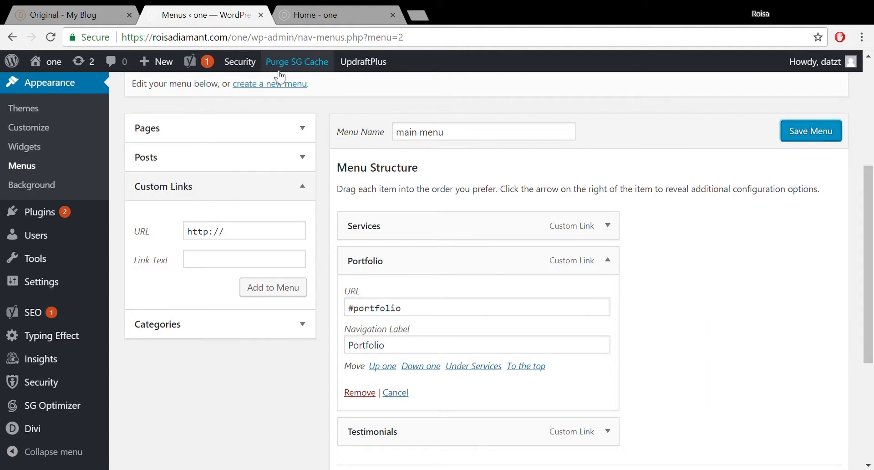
pyautogui.click(319, 15)
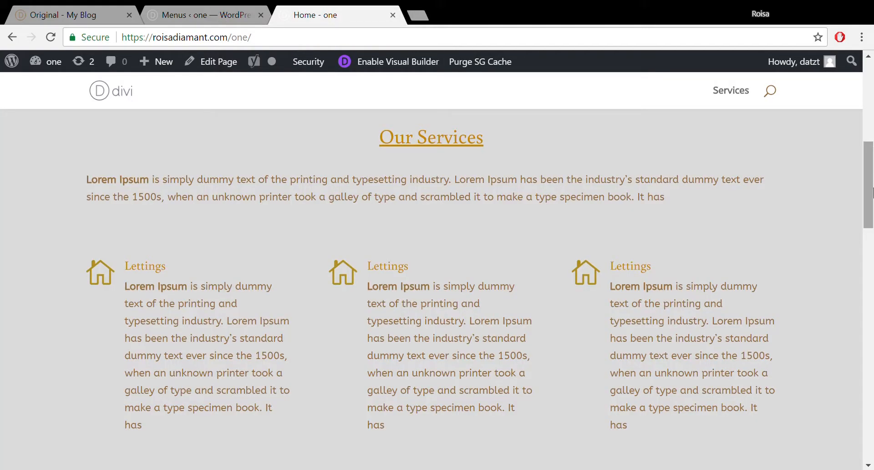
# - Add a 'Contact Us' custom link pointing to #contact and save the main menu
pyautogui.moveTo(872, 191); pyautogui.dragTo(872, 241)
pyautogui.click(225, 13)
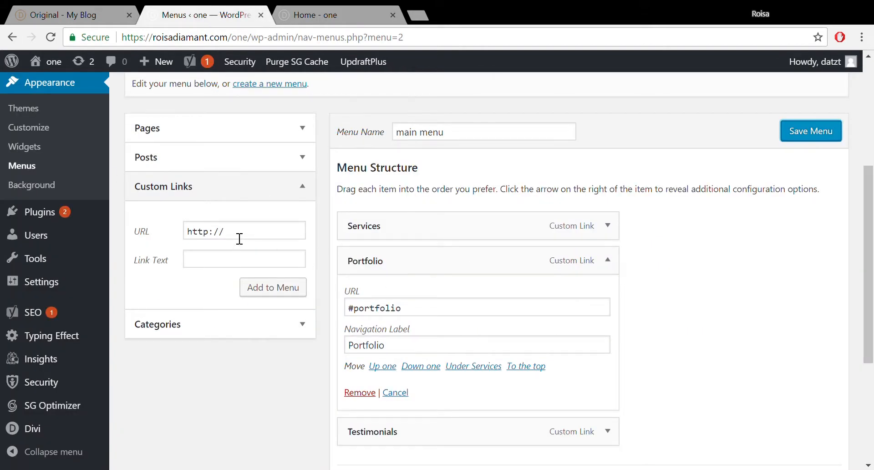
pyautogui.moveTo(240, 239); pyautogui.dragTo(195, 237)
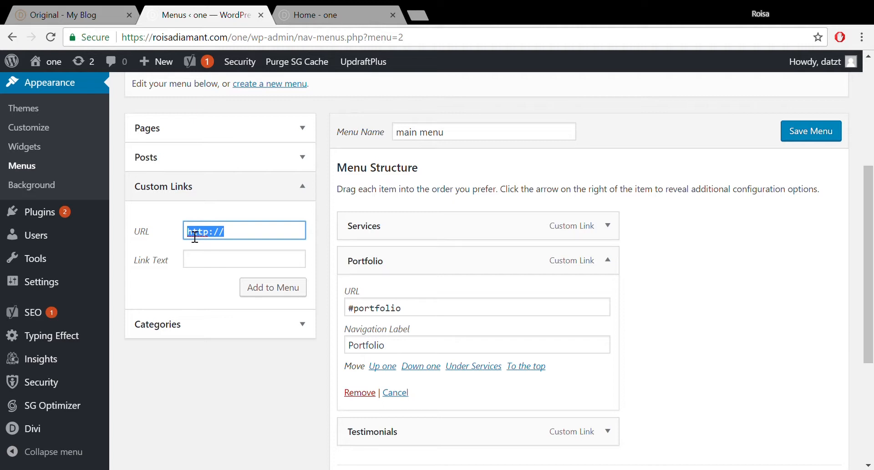
pyautogui.write('#contact')
pyautogui.click(204, 264)
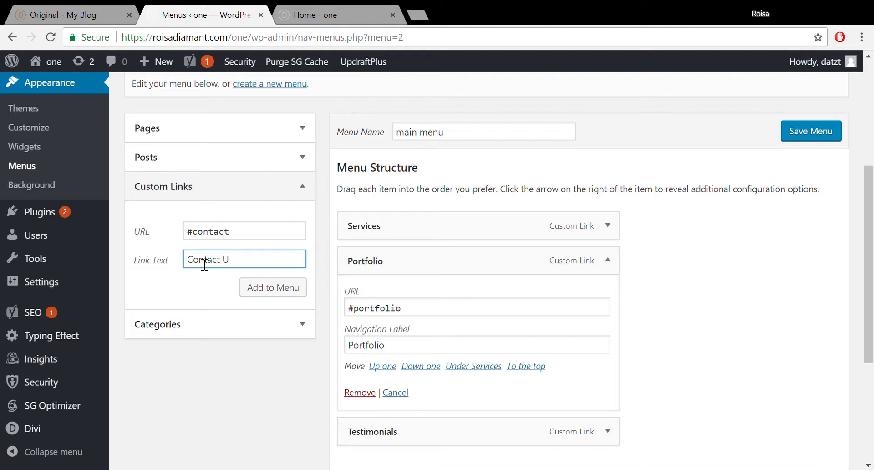
pyautogui.click(274, 288)
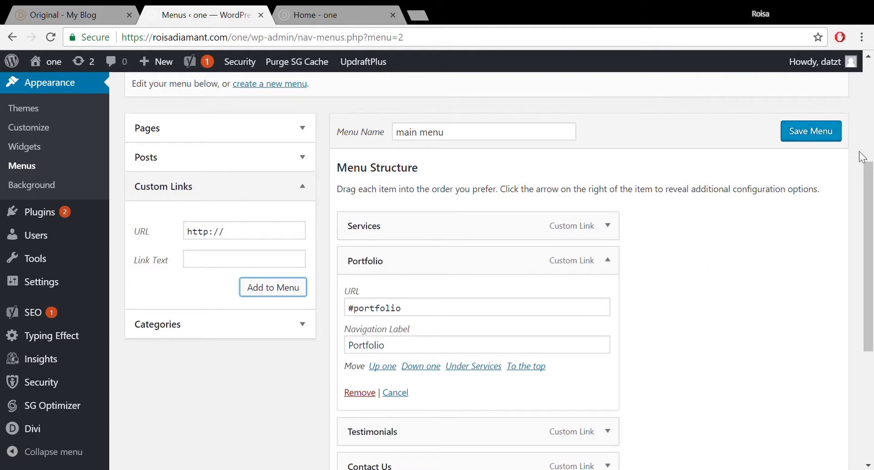
pyautogui.scroll(1, 871, 162)
pyautogui.scroll(2, 871, 162)
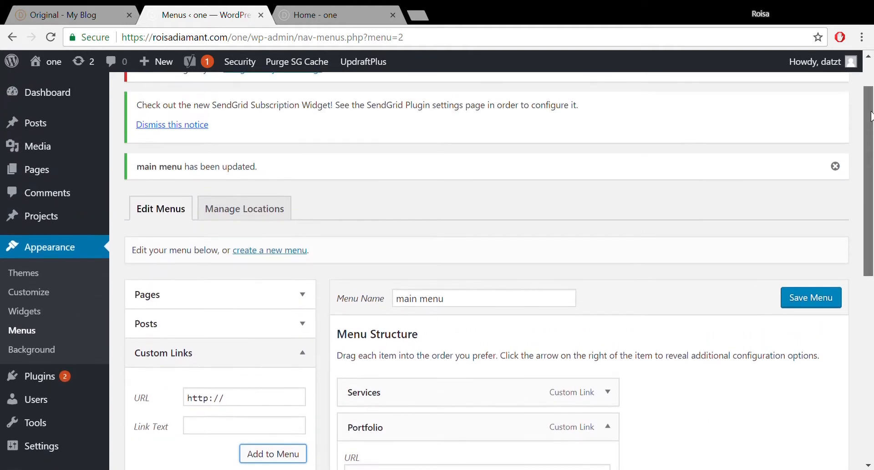
pyautogui.scroll(-1, 856, 178)
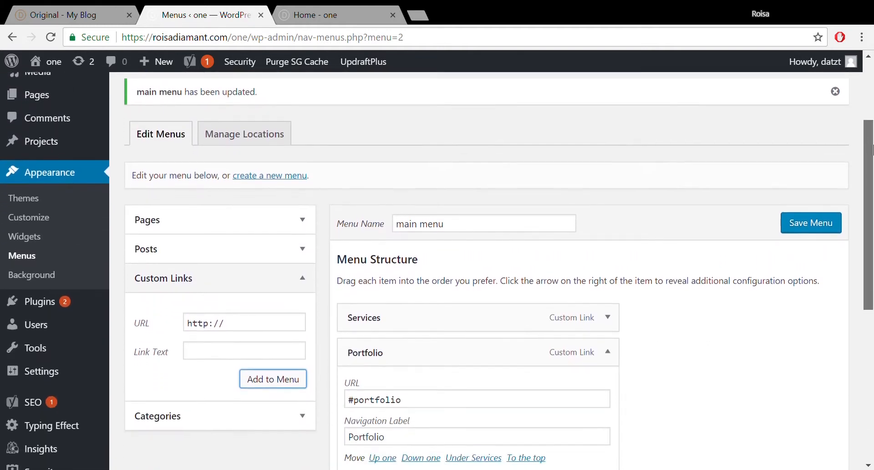
pyautogui.click(804, 226)
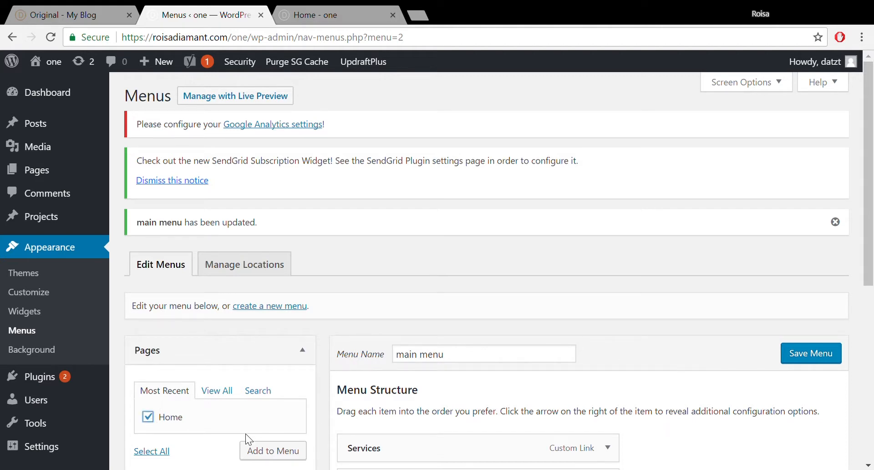
# - Add the Home page to the main menu, save, and reload the homepage to check the header
pyautogui.click(268, 452)
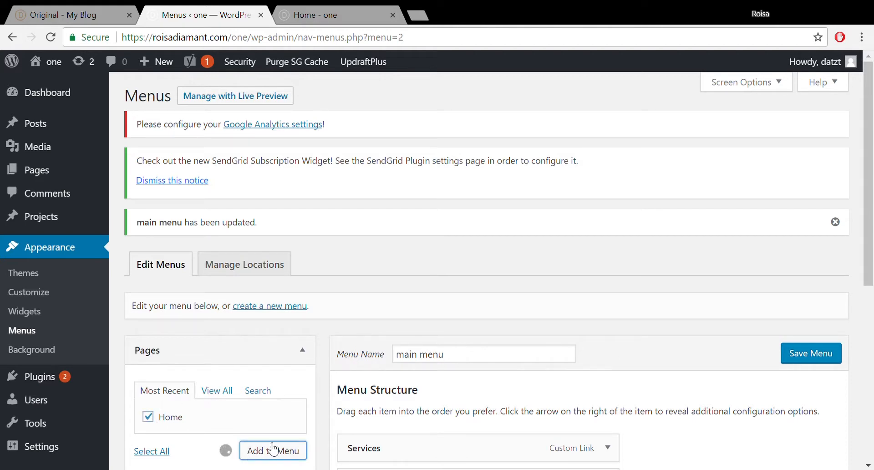
pyautogui.click(811, 354)
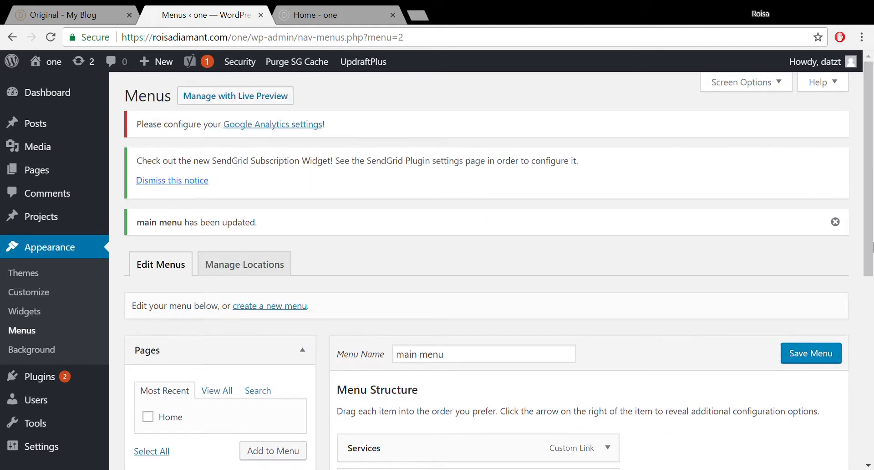
pyautogui.click(350, 6)
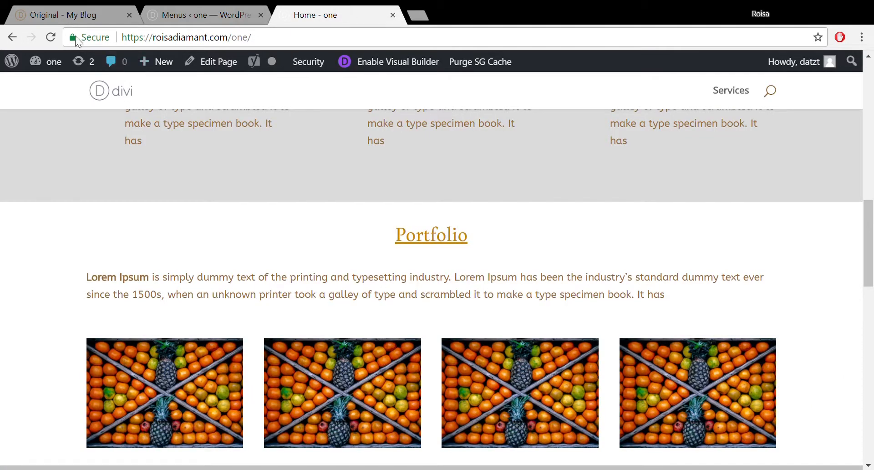
pyautogui.click(51, 37)
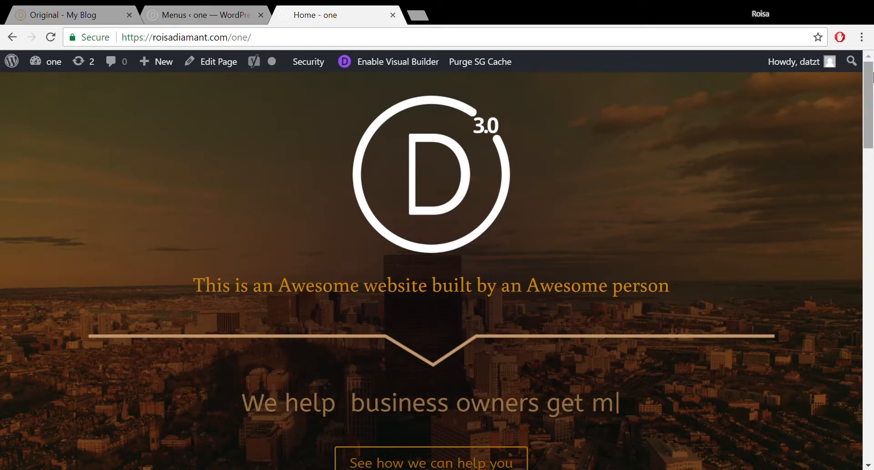
pyautogui.moveTo(872, 75)
pyautogui.mouseDown()
pyautogui.moveTo(872, 283)
pyautogui.moveTo(870, 71)
pyautogui.moveTo(858, 75)
pyautogui.mouseUp()
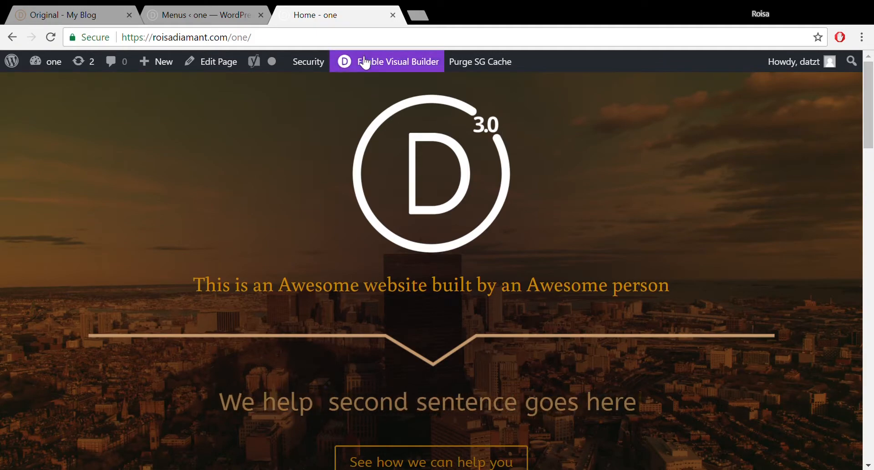
# - Open the Divi Visual Builder for the homepage in a new tab
pyautogui.click(870, 199)
pyautogui.moveTo(871, 199); pyautogui.dragTo(872, 117)
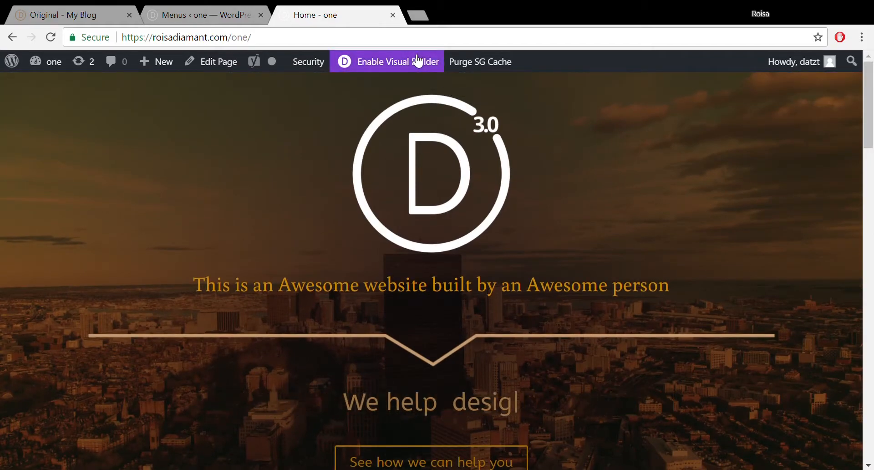
pyautogui.middleClick(435, 66)
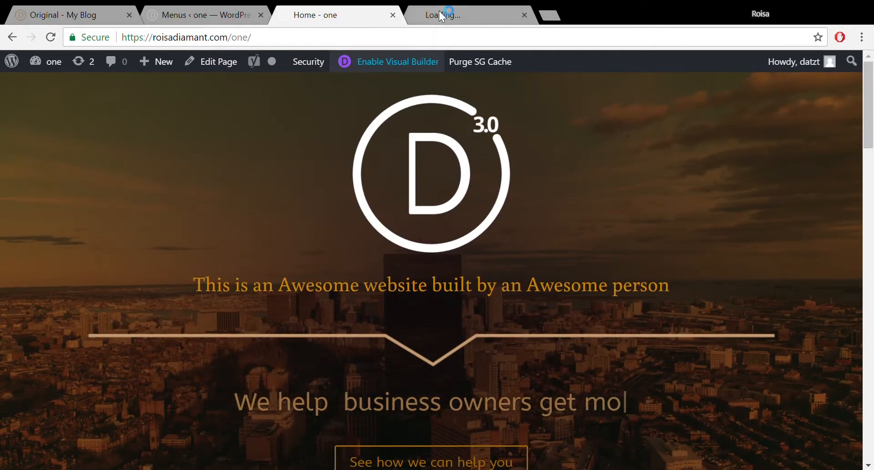
pyautogui.click(440, 12)
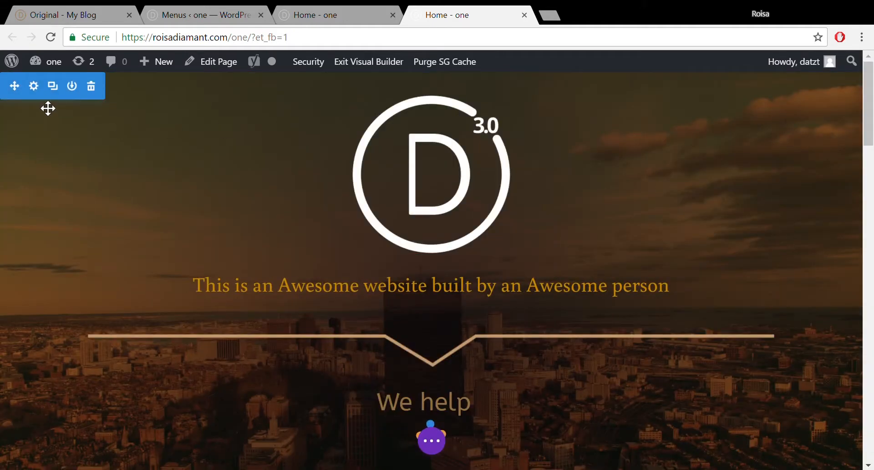
# - Set the hero section's CSS ID to 'home' and save the section settings
pyautogui.click(34, 88)
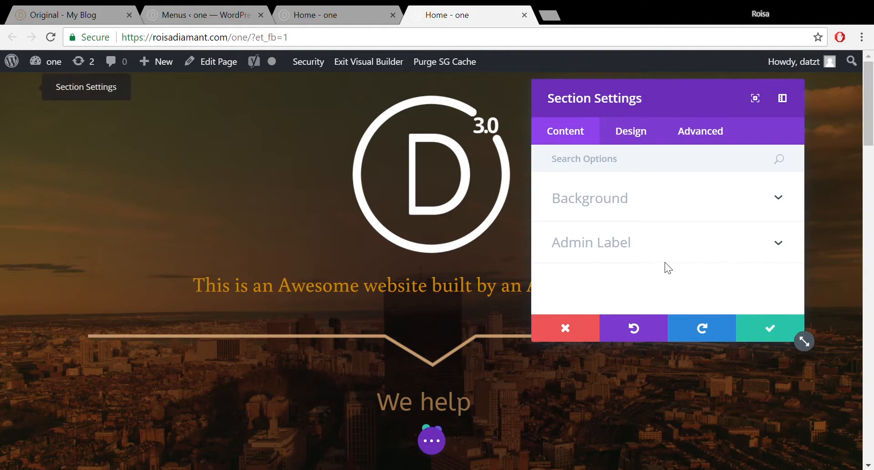
pyautogui.click(721, 141)
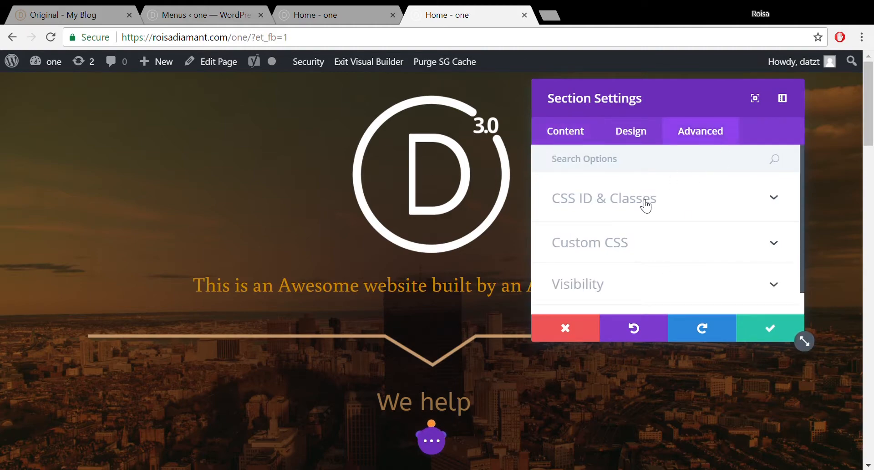
pyautogui.click(643, 205)
pyautogui.click(623, 258)
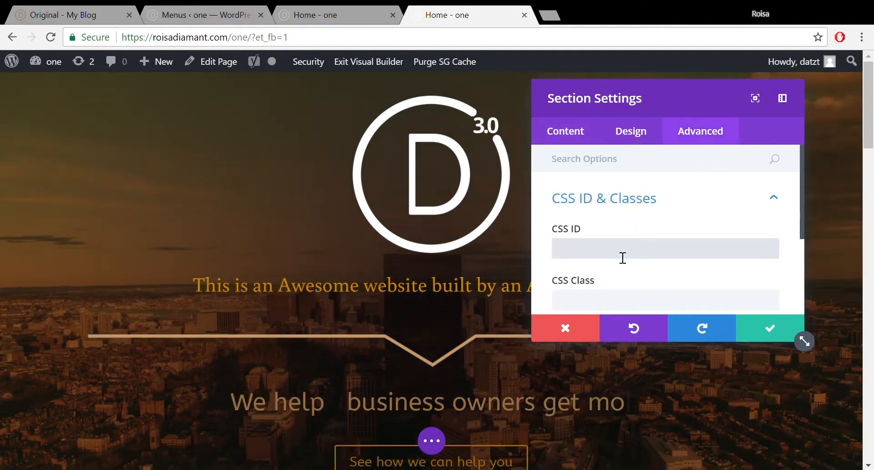
pyautogui.write('home')
pyautogui.click(754, 330)
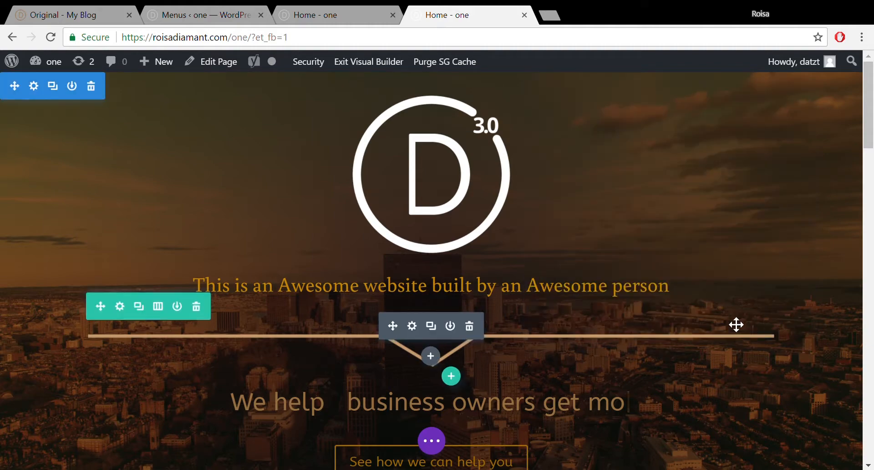
pyautogui.click(173, 16)
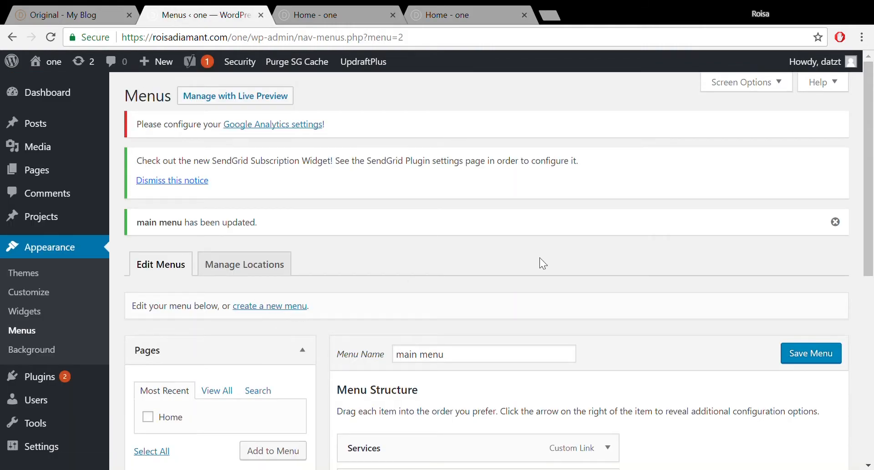
# - Remove the Home page item from the main menu
pyautogui.moveTo(873, 194); pyautogui.dragTo(873, 321)
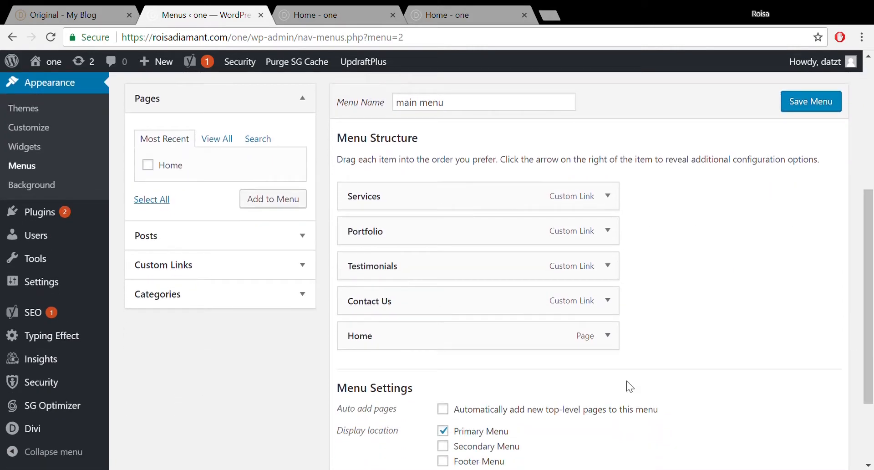
pyautogui.click(608, 336)
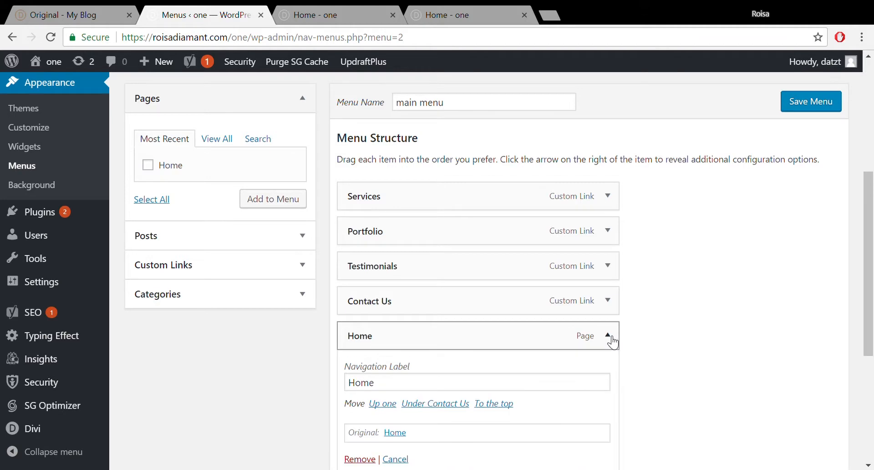
pyautogui.moveTo(873, 219); pyautogui.dragTo(873, 264)
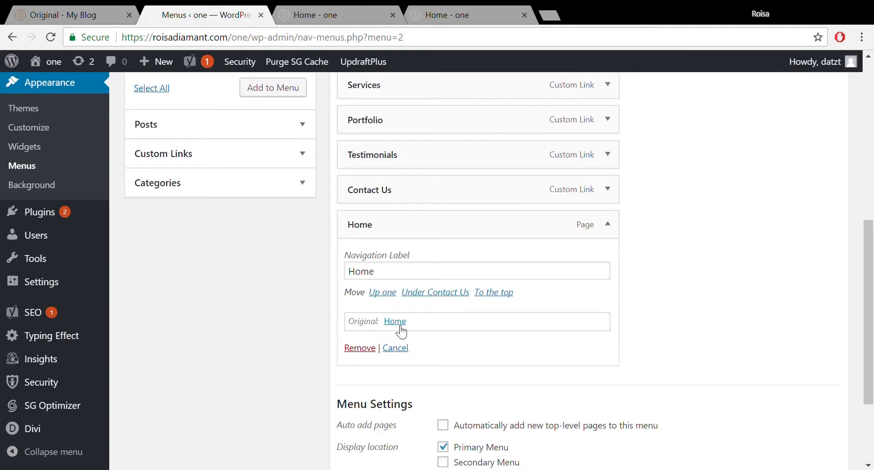
pyautogui.click(367, 349)
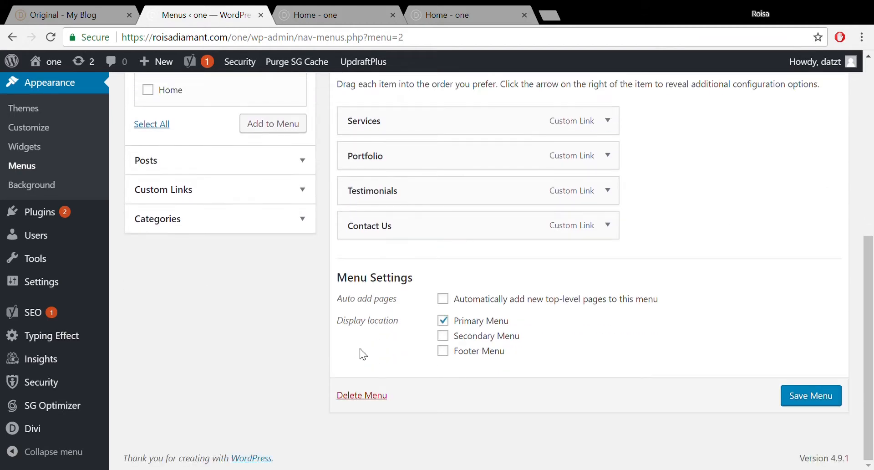
# - Add a custom Home link pointing to #home to the main menu
pyautogui.click(250, 197)
pyautogui.click(180, 130)
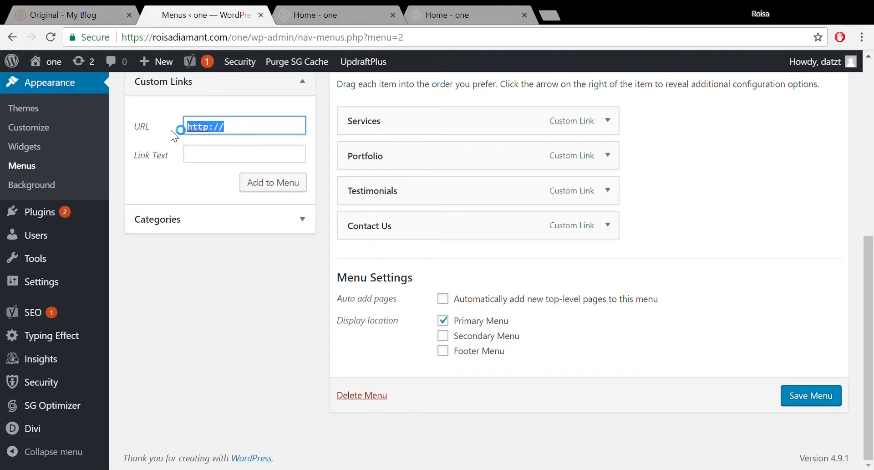
pyautogui.write('#h')
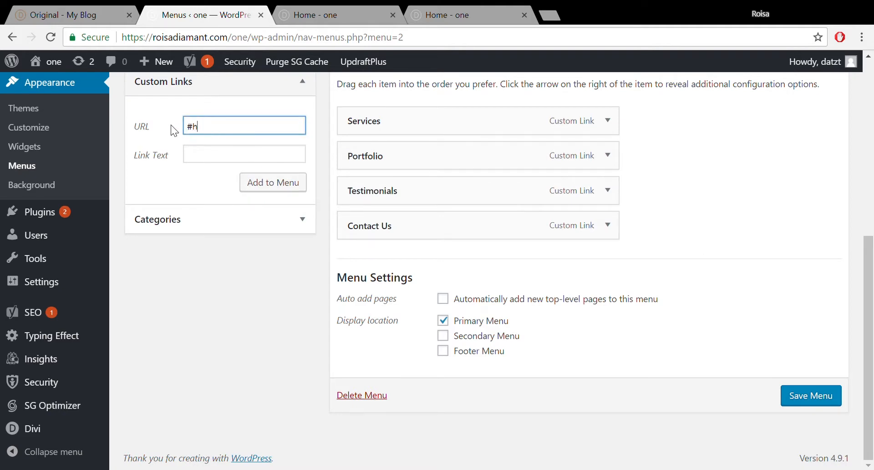
pyautogui.write('ome')
pyautogui.click(229, 165)
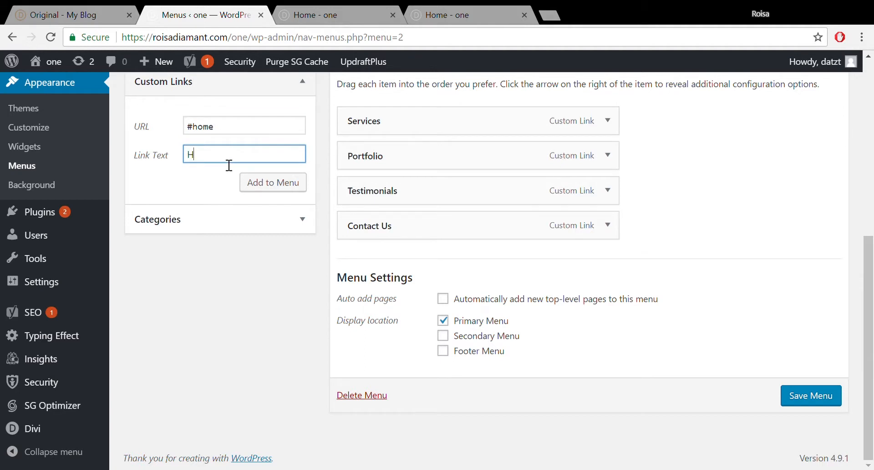
pyautogui.click(273, 186)
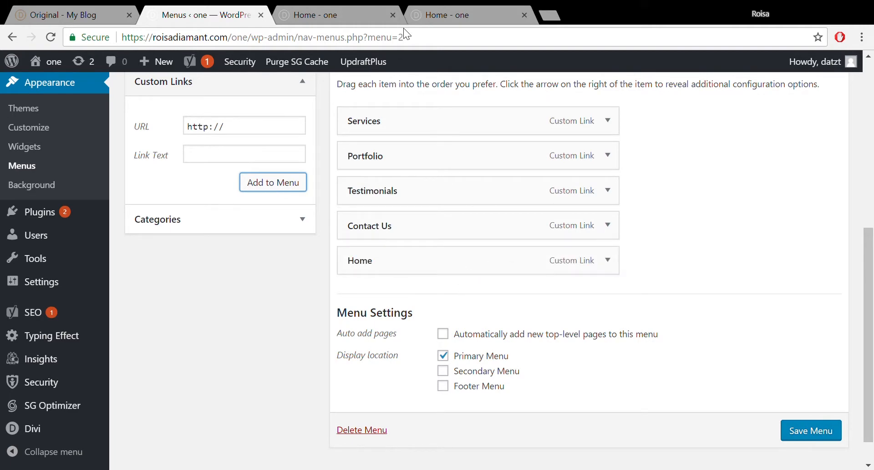
pyautogui.click(327, 11)
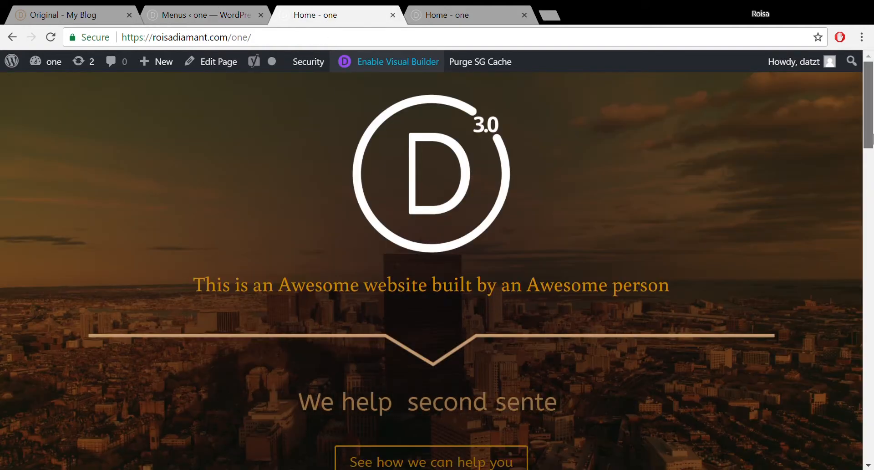
# - Move Home to the top and nest Portfolio and Testimonials under Services, then save the menu
pyautogui.moveTo(871, 135); pyautogui.dragTo(873, 244)
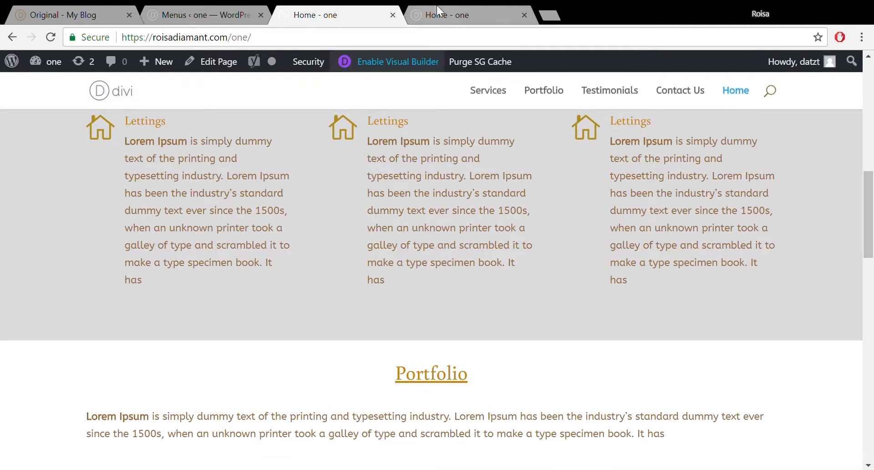
pyautogui.click(177, 11)
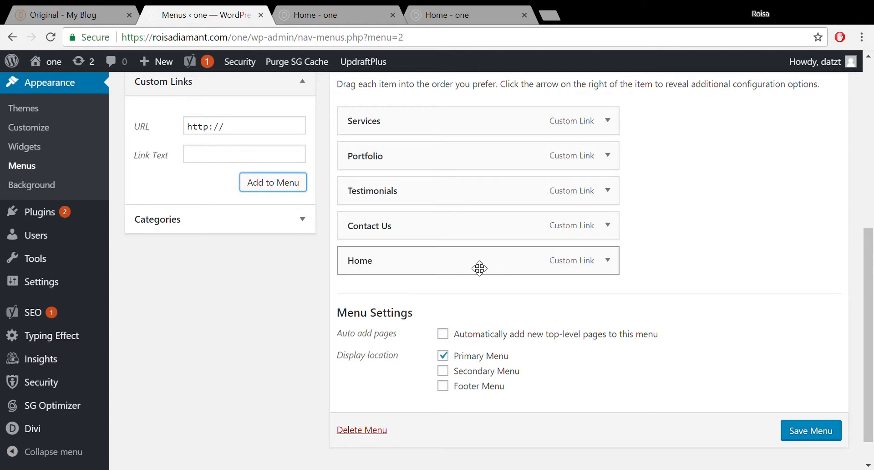
pyautogui.moveTo(480, 268); pyautogui.dragTo(478, 132)
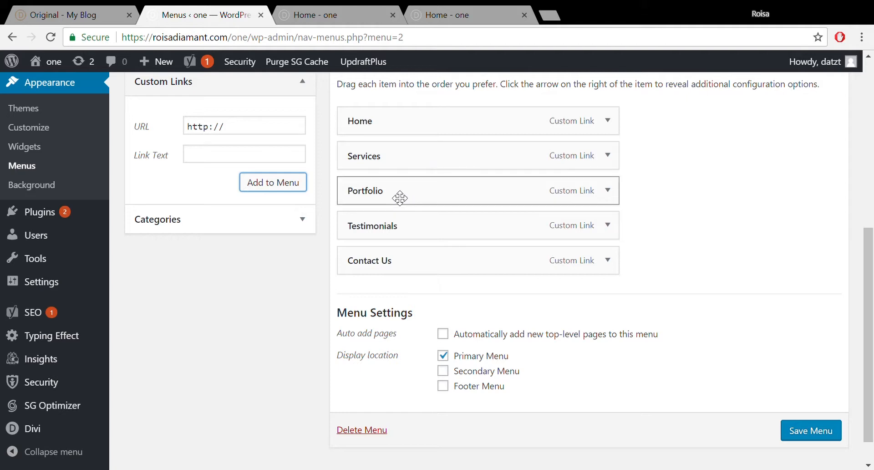
pyautogui.moveTo(400, 198); pyautogui.dragTo(420, 199)
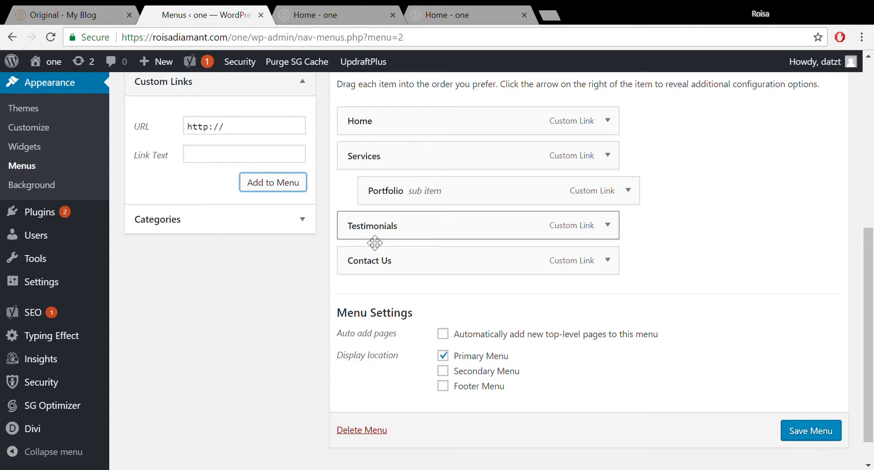
pyautogui.moveTo(376, 242); pyautogui.dragTo(415, 239)
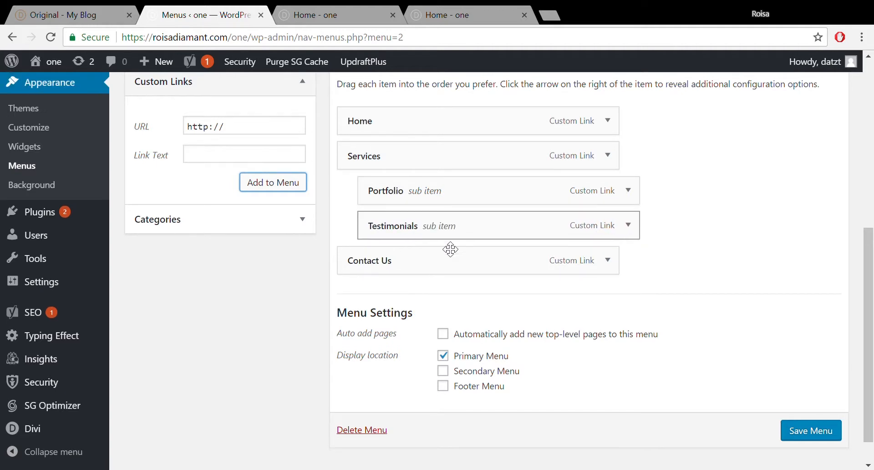
pyautogui.click(836, 437)
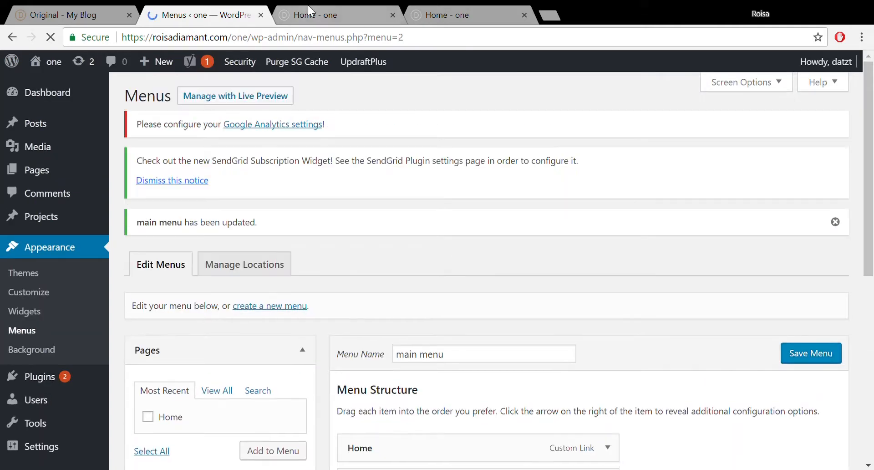
# - On the homepage, follow Portfolio in the Services dropdown to the Portfolio section
pyautogui.click(309, 12)
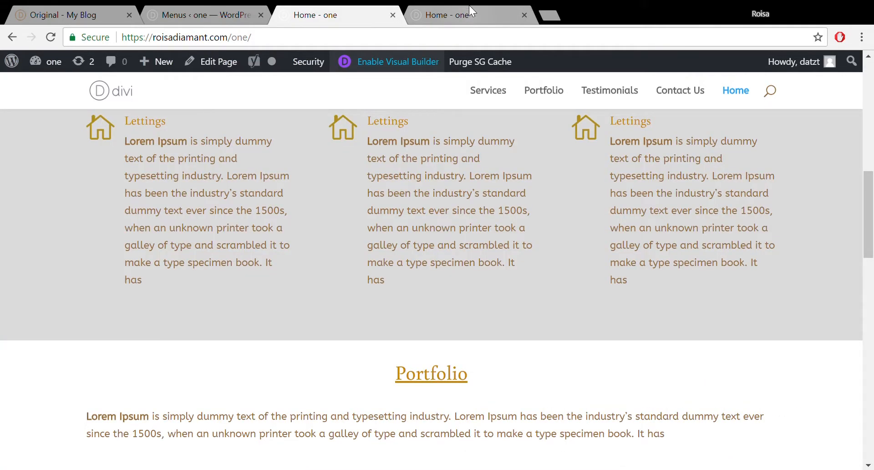
pyautogui.click(469, 11)
pyautogui.click(320, 11)
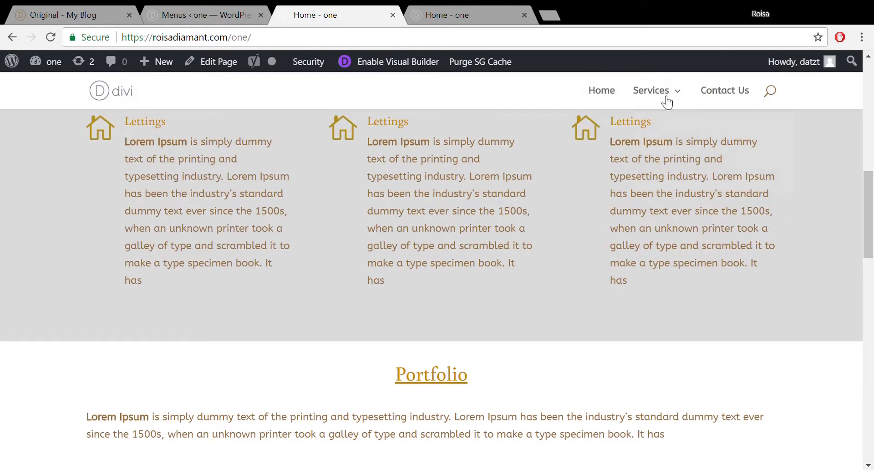
pyautogui.moveTo(666, 101)
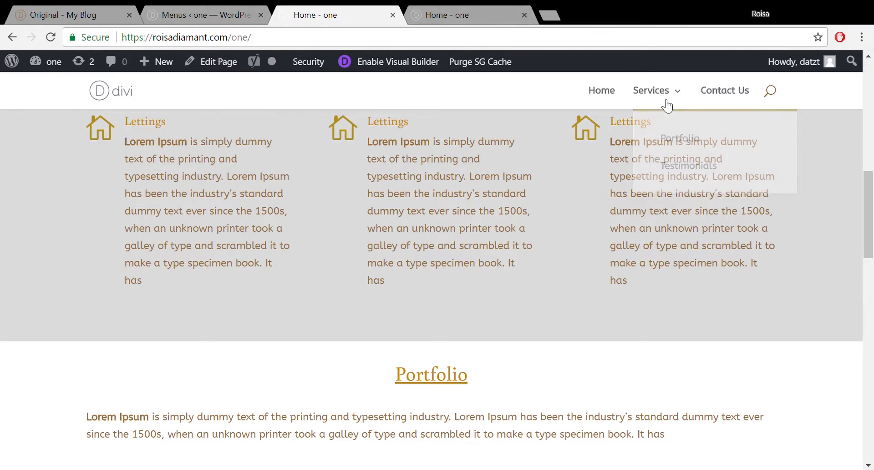
pyautogui.click(675, 144)
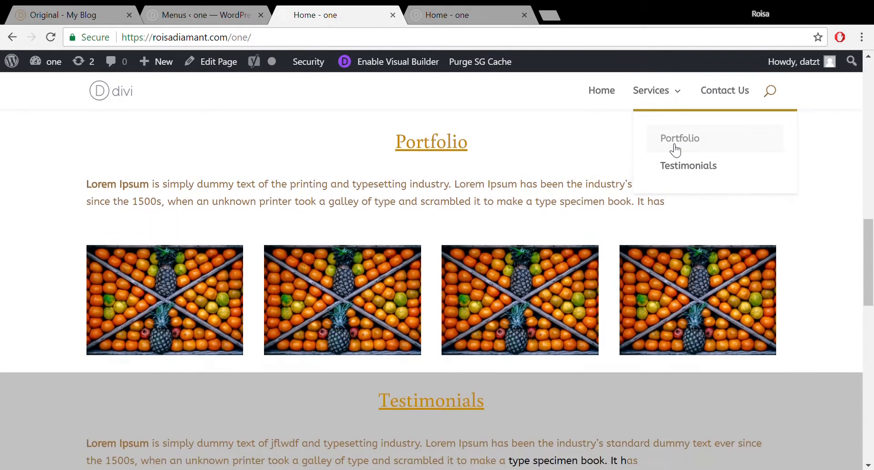
pyautogui.moveTo(666, 97)
# - Drag Portfolio and Testimonials to top level so the menu reads Home, Services, Portfolio, Testimonials, Contact Us
pyautogui.click(208, 12)
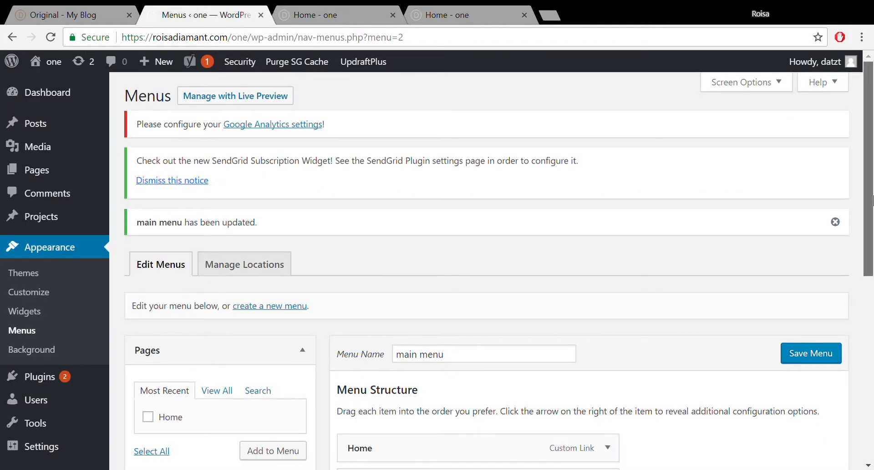
pyautogui.scroll(-7, 413, 234)
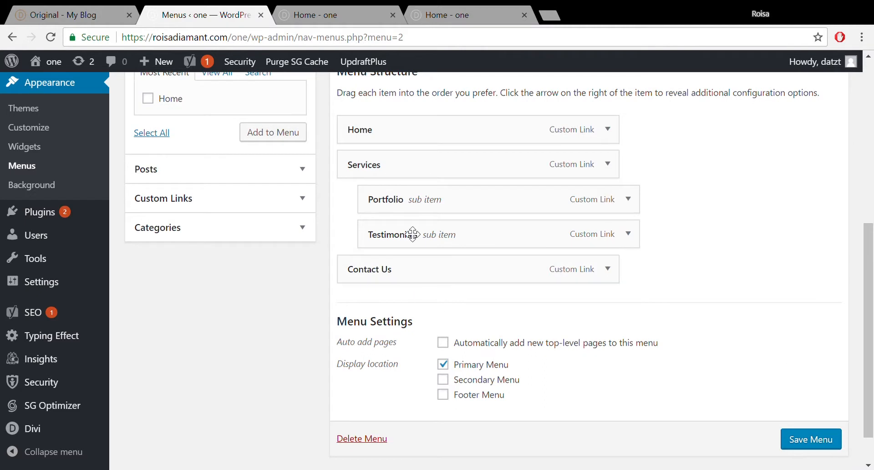
pyautogui.moveTo(425, 213); pyautogui.dragTo(396, 187)
pyautogui.moveTo(407, 239); pyautogui.dragTo(376, 255)
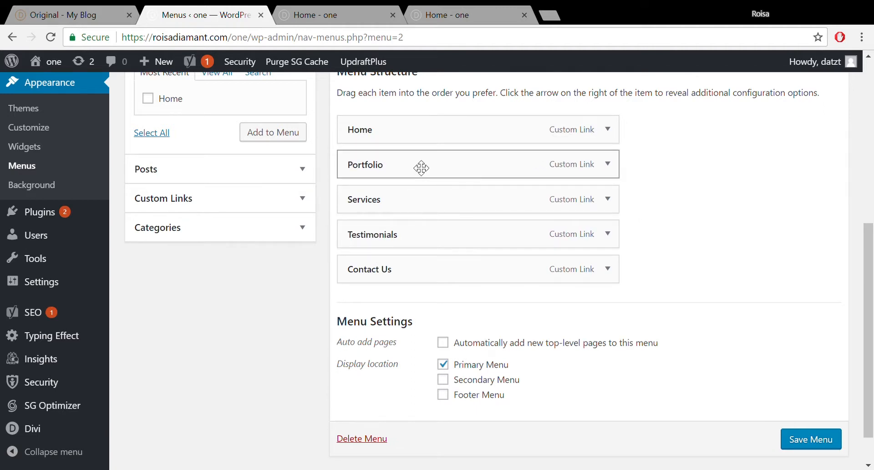
pyautogui.moveTo(420, 192)
pyautogui.mouseDown()
pyautogui.moveTo(420, 212)
pyautogui.moveTo(419, 199)
pyautogui.mouseUp()
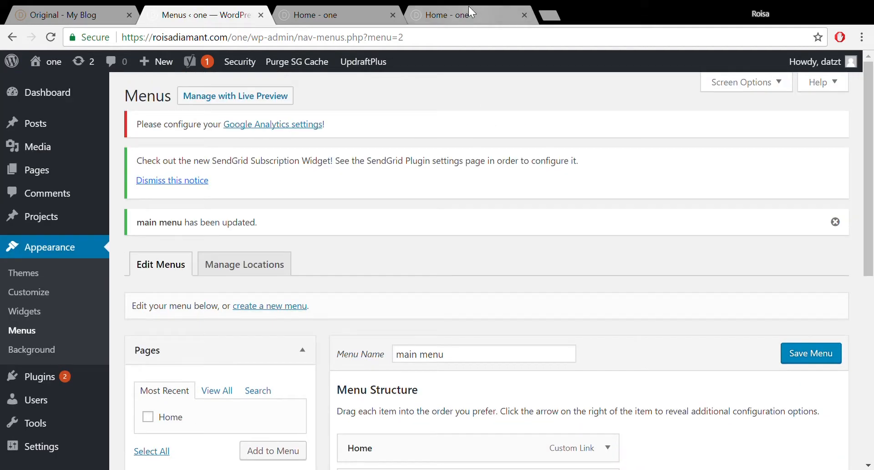
pyautogui.click(468, 14)
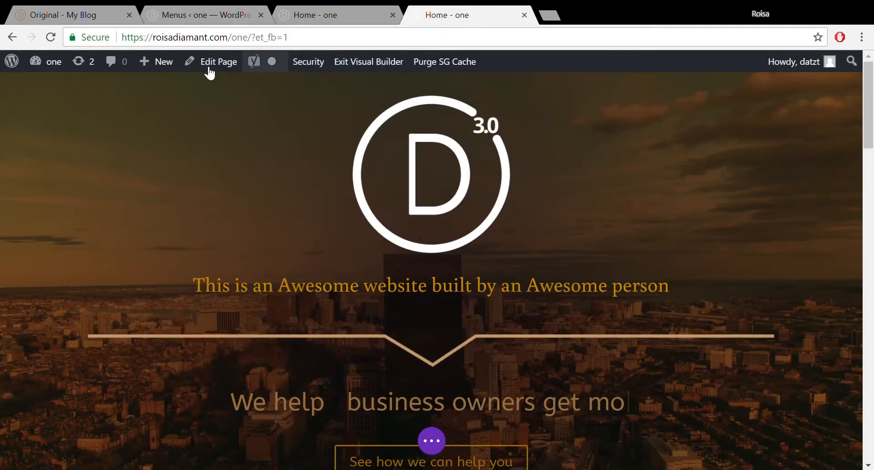
# - Check the flattened header menu on the live homepage, then go back to the Menus admin page
pyautogui.click(331, 7)
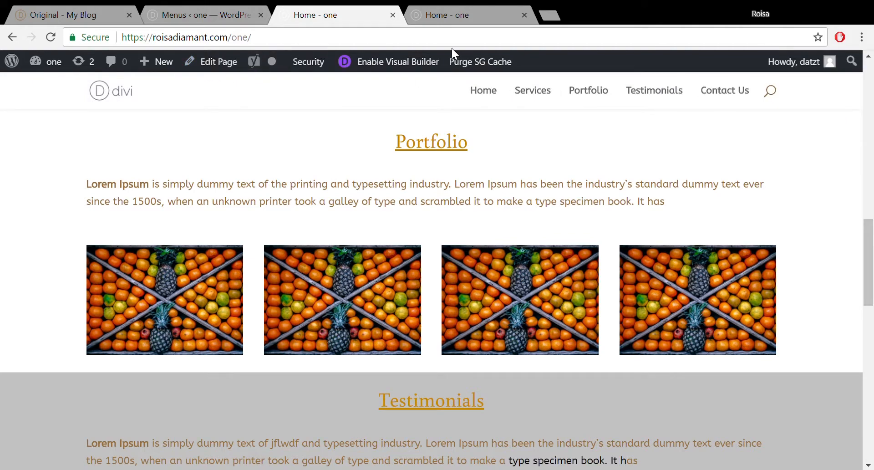
pyautogui.click(206, 14)
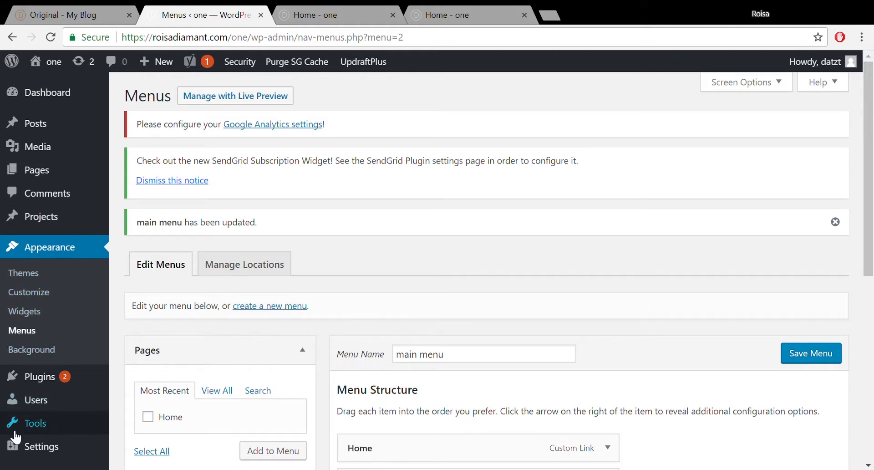
# - Go to Settings > General, showing site title 'one' and tagline 'the best website'
pyautogui.moveTo(41, 458)
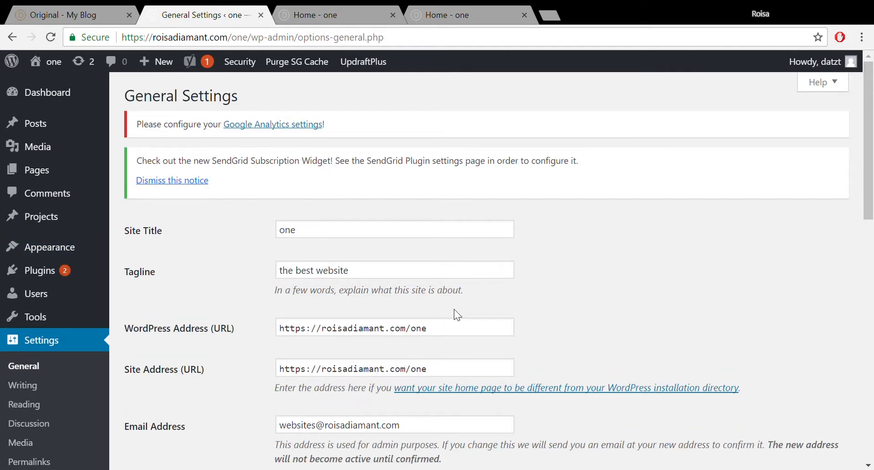
pyautogui.moveTo(873, 148)
pyautogui.mouseDown()
pyautogui.moveTo(866, 414)
pyautogui.moveTo(872, 159)
pyautogui.mouseUp()
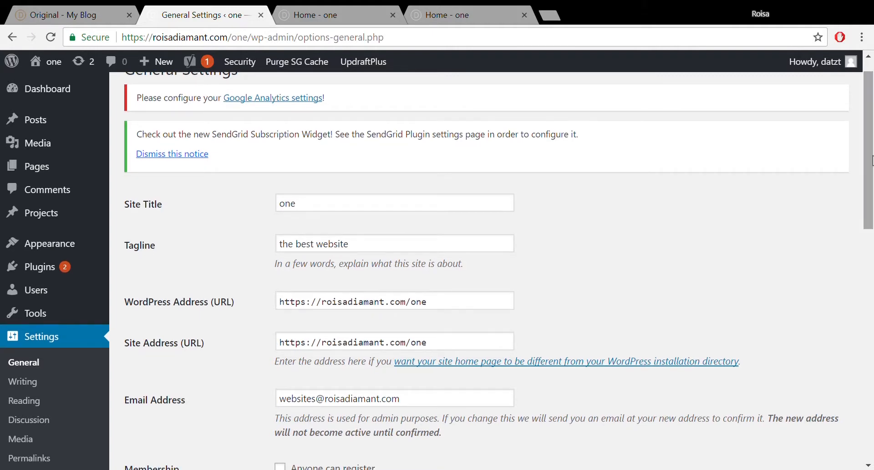
pyautogui.moveTo(820, 61)
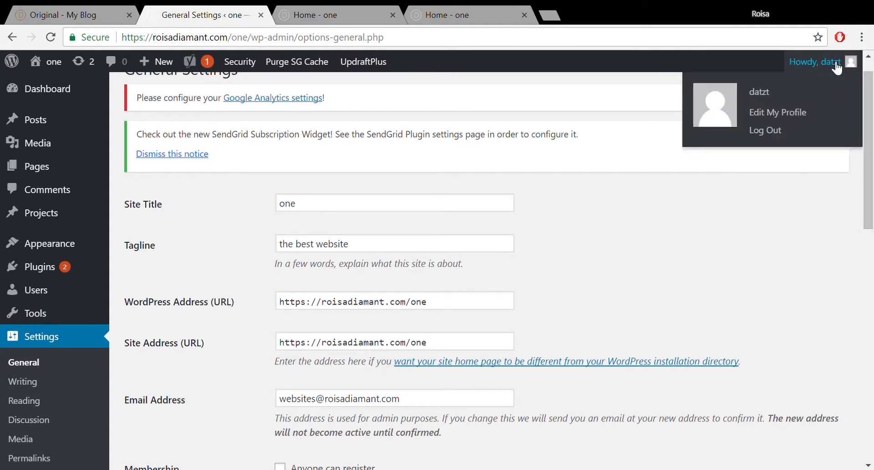
# - Uncheck 'Show Toolbar when viewing site' in the profile, update it, and view the live homepage
pyautogui.click(762, 113)
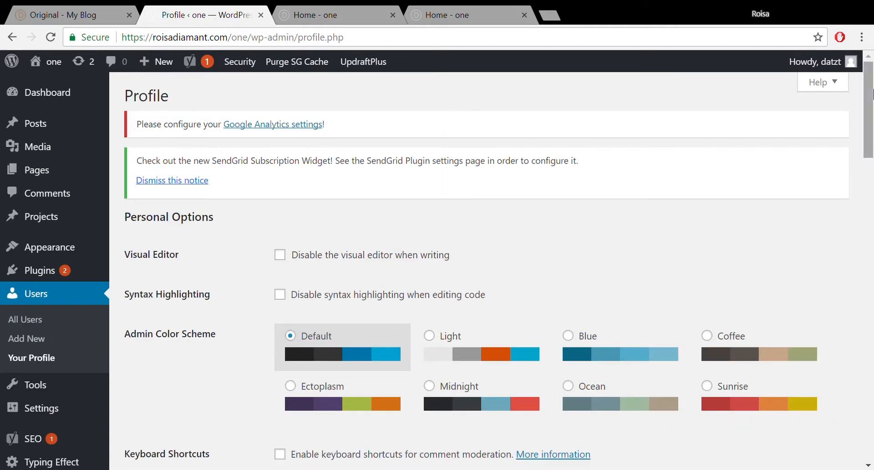
pyautogui.moveTo(872, 94); pyautogui.dragTo(872, 165)
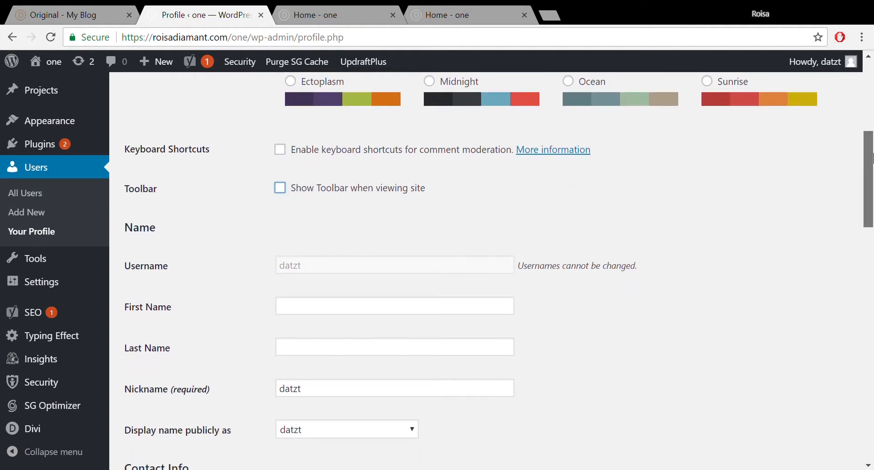
pyautogui.moveTo(872, 156); pyautogui.dragTo(872, 387)
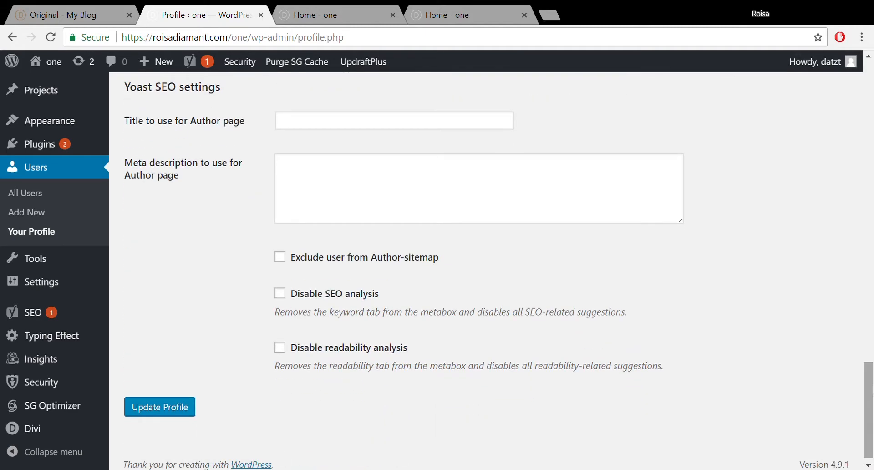
pyautogui.click(195, 405)
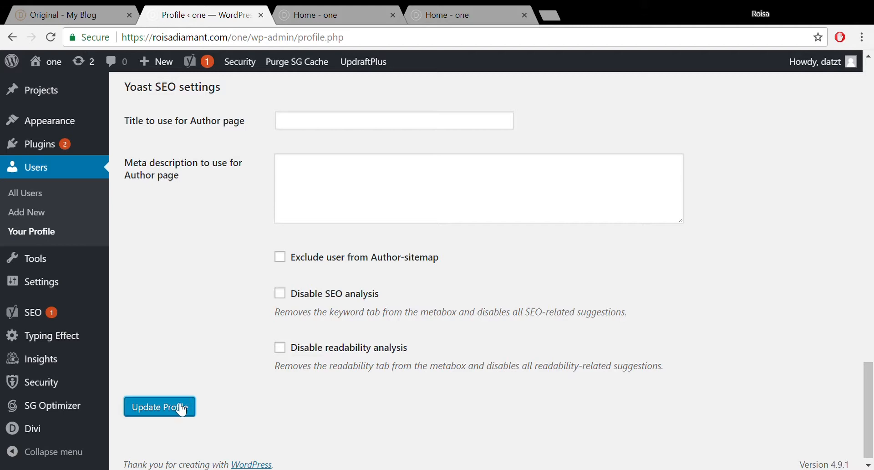
pyautogui.click(182, 408)
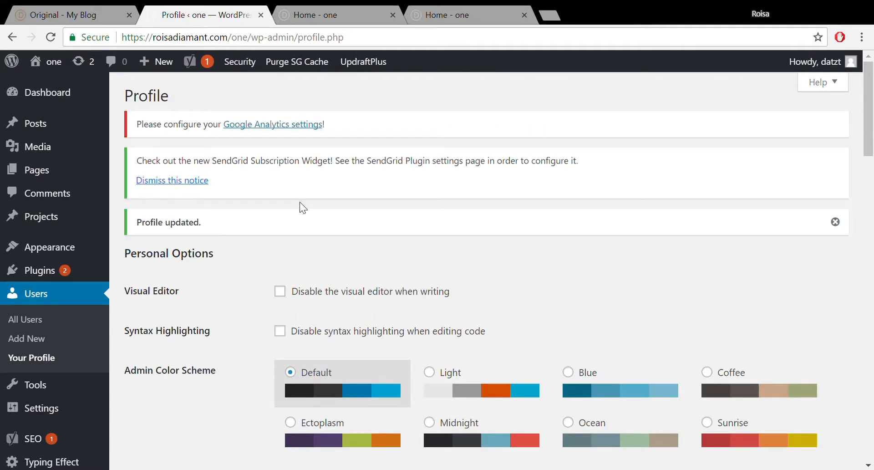
pyautogui.click(350, 16)
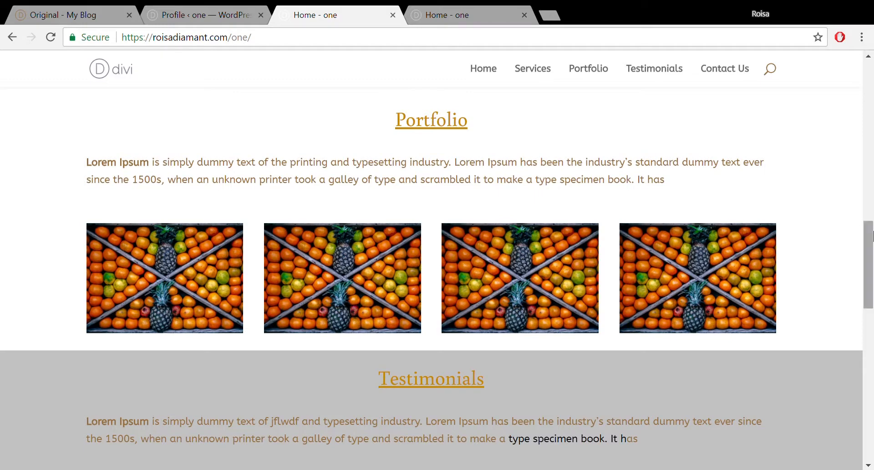
# - Try the live hero's 'See how we can help you' button, then return to the Visual Builder tab
pyautogui.moveTo(866, 226); pyautogui.dragTo(872, 136)
pyautogui.moveTo(873, 20); pyautogui.dragTo(871, 128)
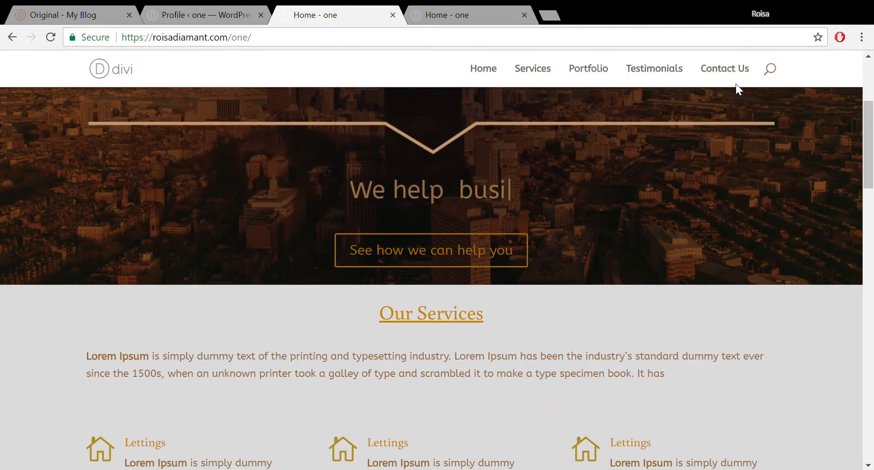
pyautogui.moveTo(873, 117); pyautogui.dragTo(873, 77)
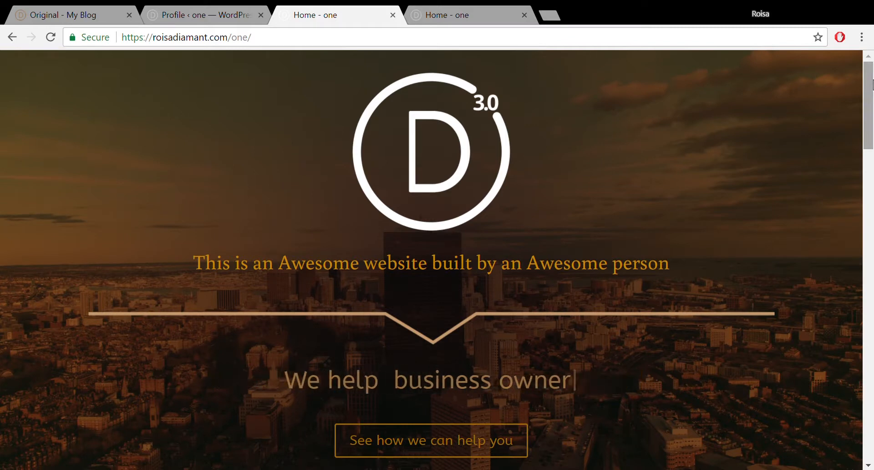
pyautogui.click(467, 444)
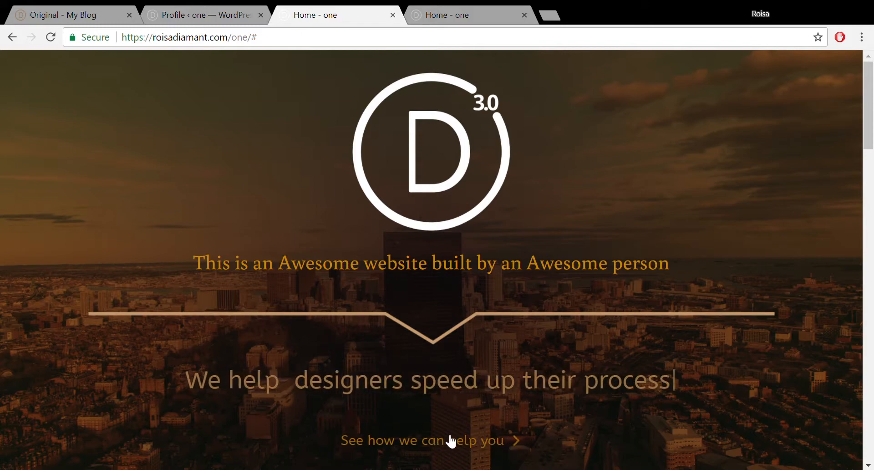
pyautogui.click(185, 13)
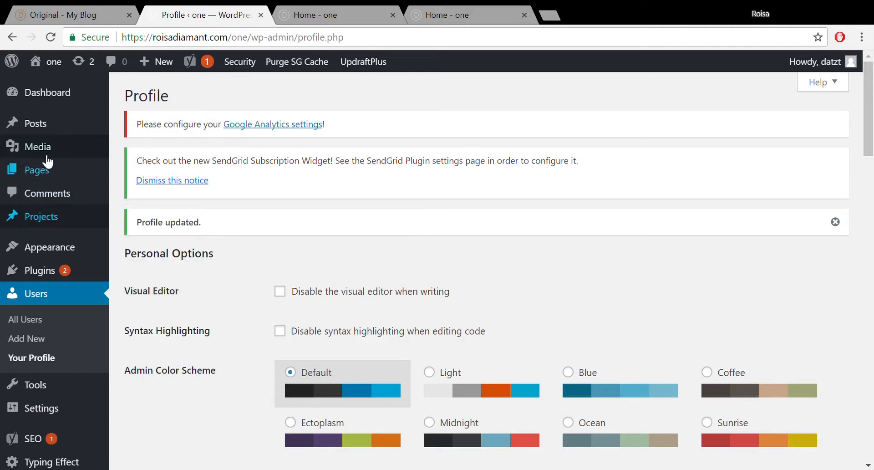
pyautogui.click(469, 12)
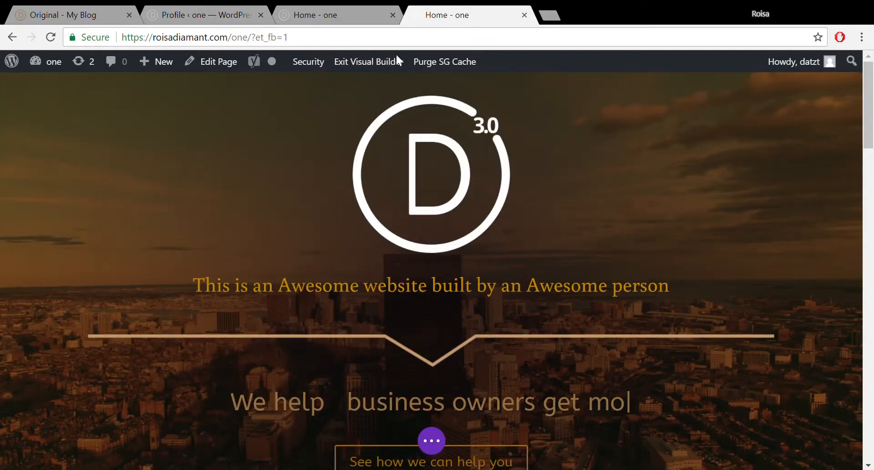
# - Set the hero button's Button URL to #services, confirm the module settings, and save the page
pyautogui.scroll(-1, 869, 153)
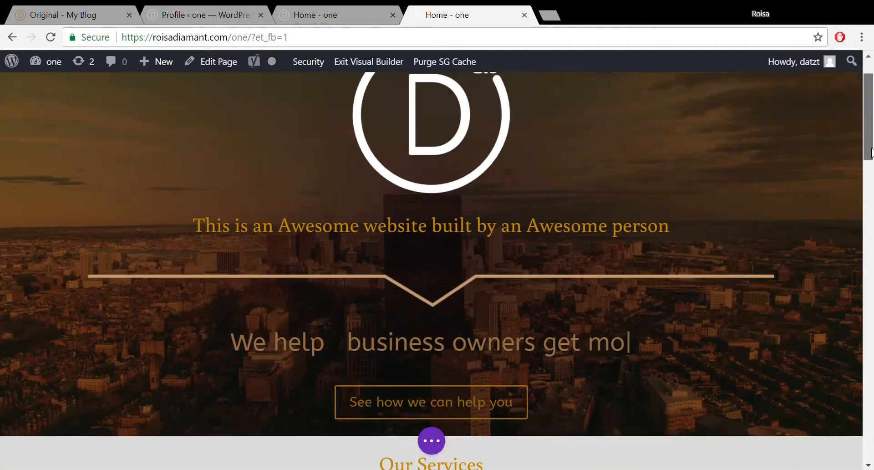
pyautogui.scroll(-3, 870, 152)
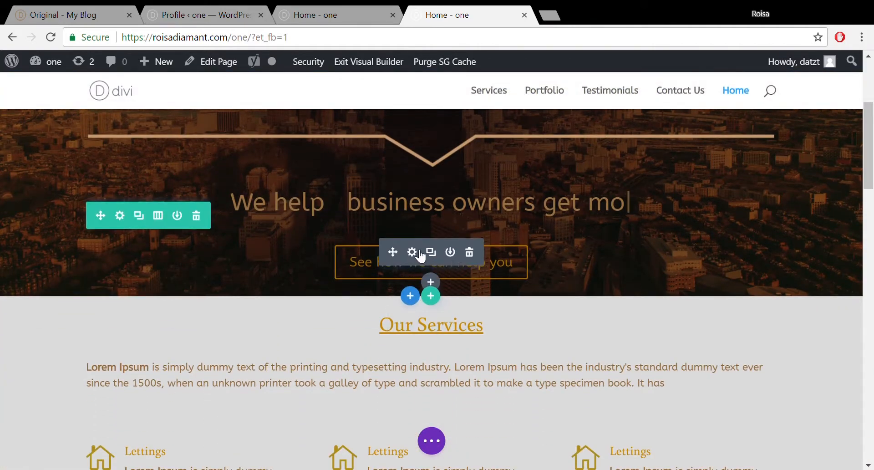
pyautogui.click(413, 253)
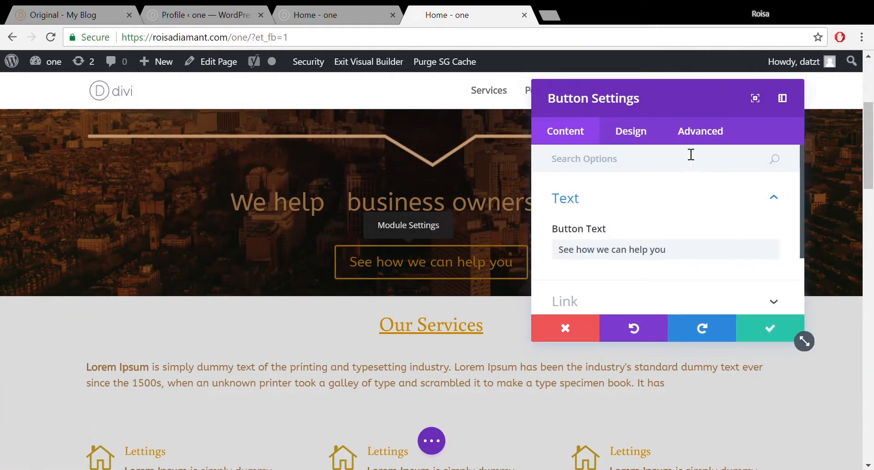
pyautogui.click(775, 199)
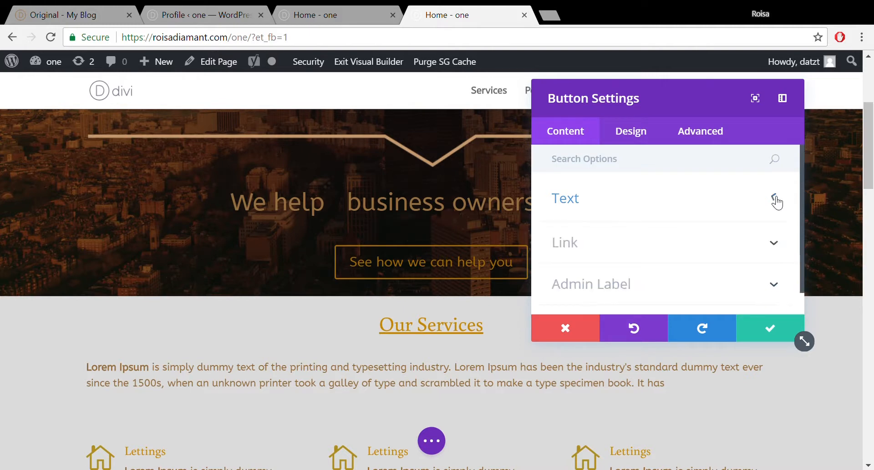
pyautogui.click(774, 246)
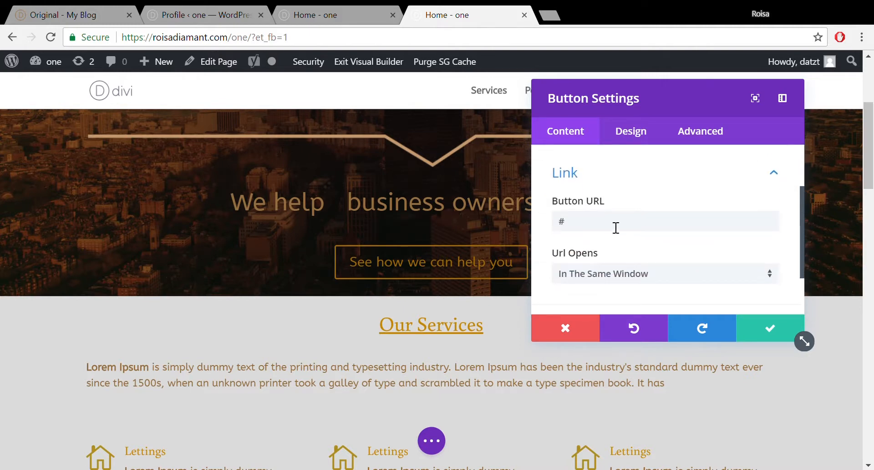
pyautogui.click(606, 227)
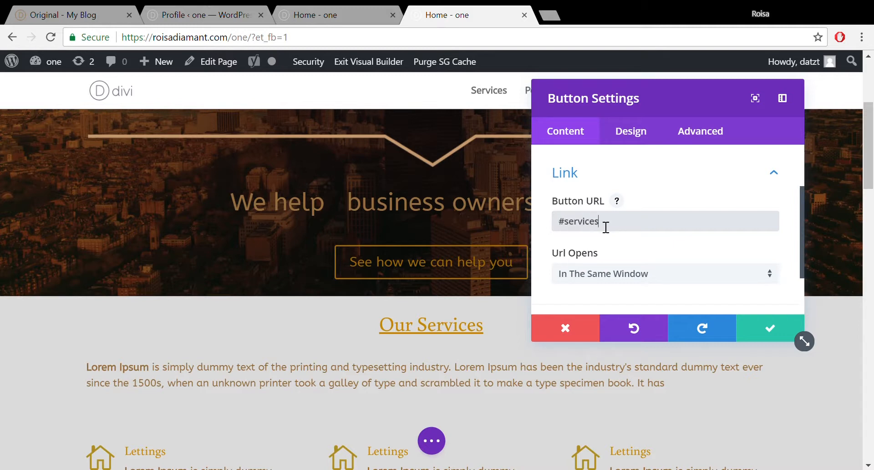
pyautogui.click(774, 332)
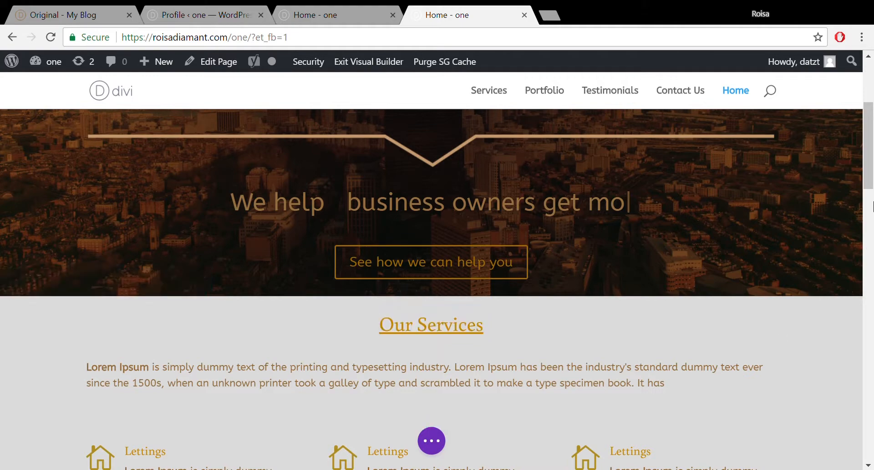
pyautogui.click(446, 441)
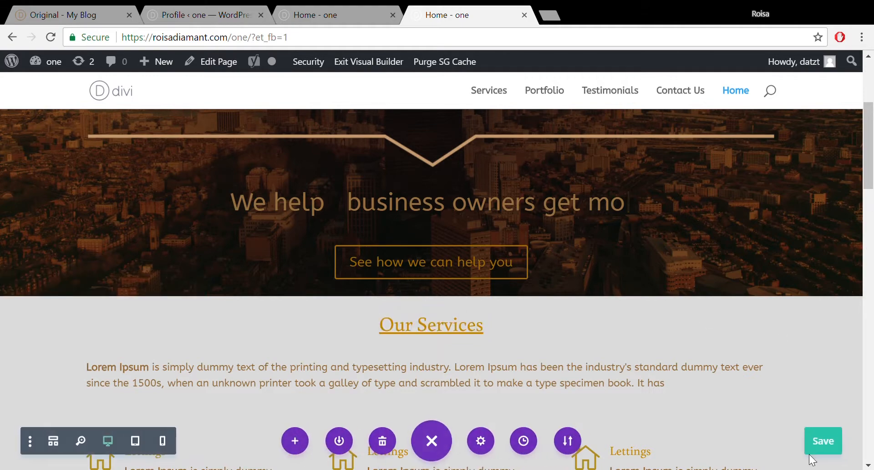
pyautogui.click(348, 14)
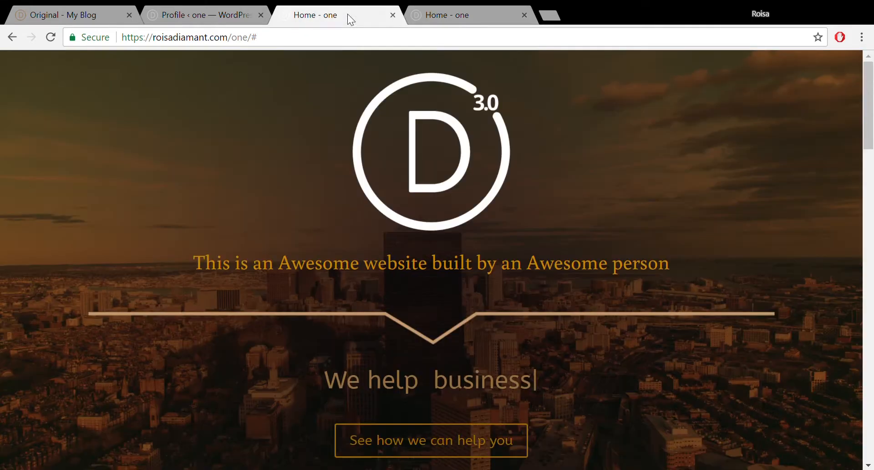
pyautogui.click(53, 41)
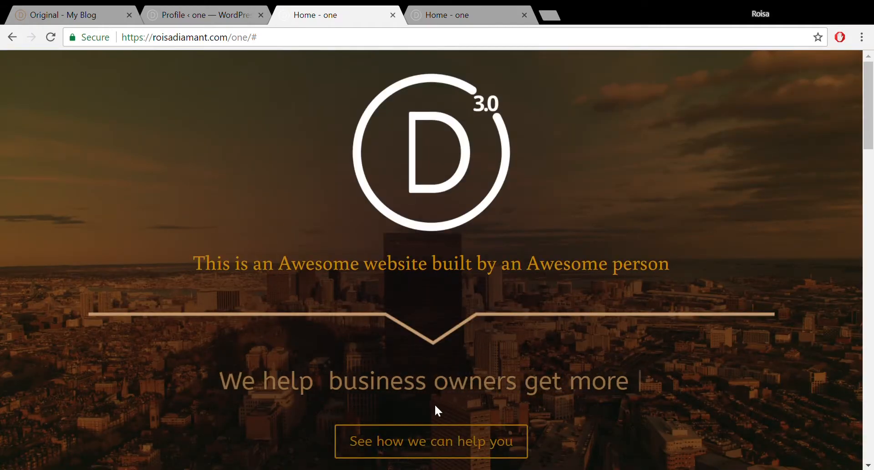
pyautogui.scroll(-8, 444, 432)
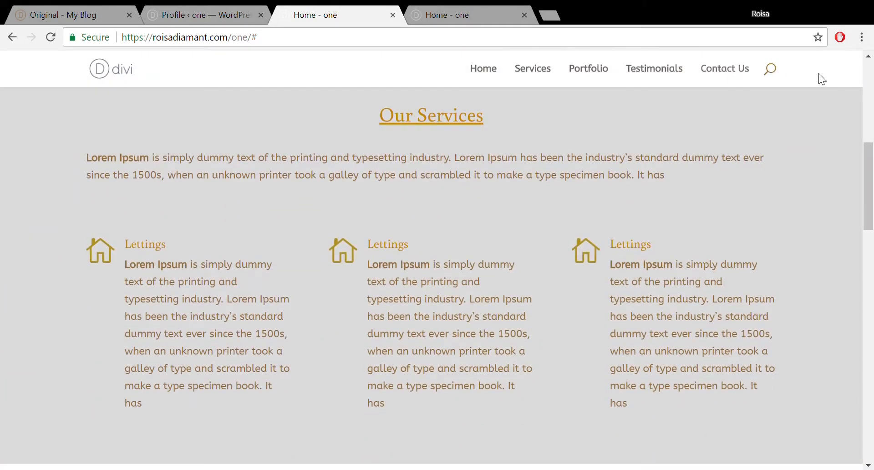
pyautogui.moveTo(871, 158)
pyautogui.mouseDown()
pyautogui.moveTo(872, 235)
pyautogui.moveTo(873, 152)
pyautogui.mouseUp()
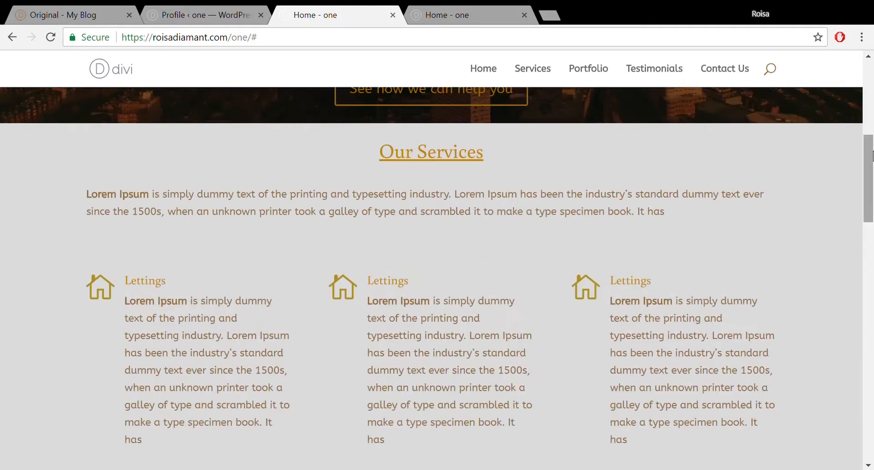
pyautogui.click(779, 69)
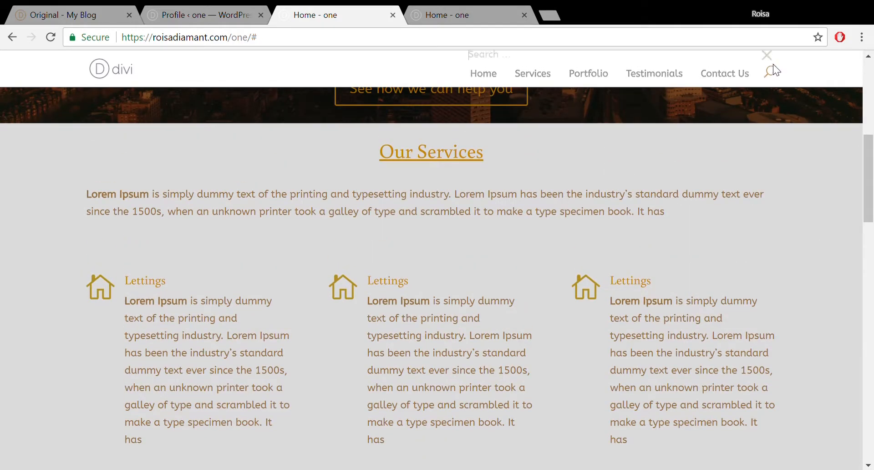
pyautogui.click(772, 69)
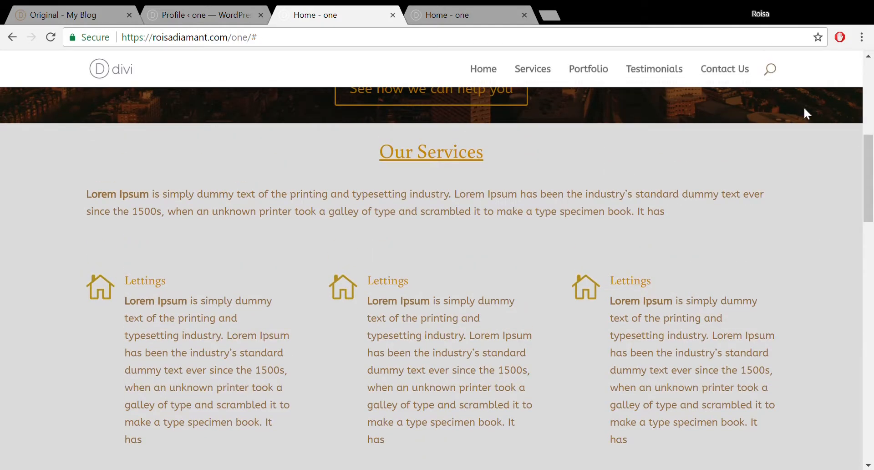
pyautogui.moveTo(871, 168); pyautogui.dragTo(872, 205)
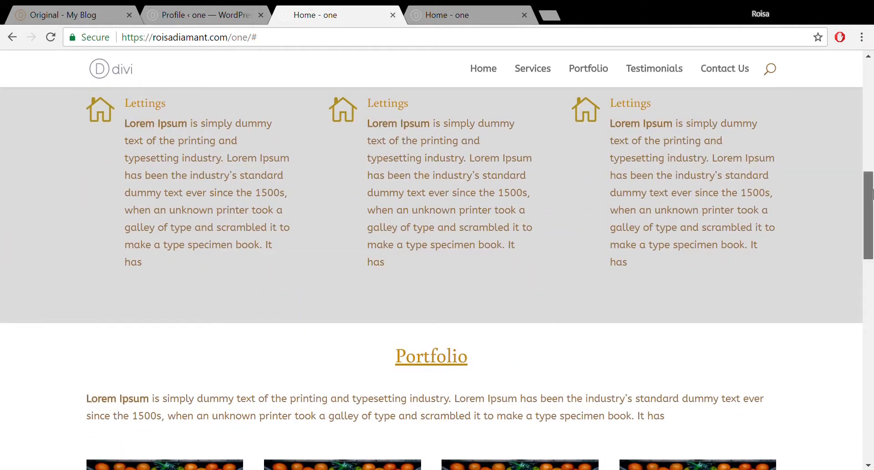
pyautogui.moveTo(869, 199); pyautogui.dragTo(866, 402)
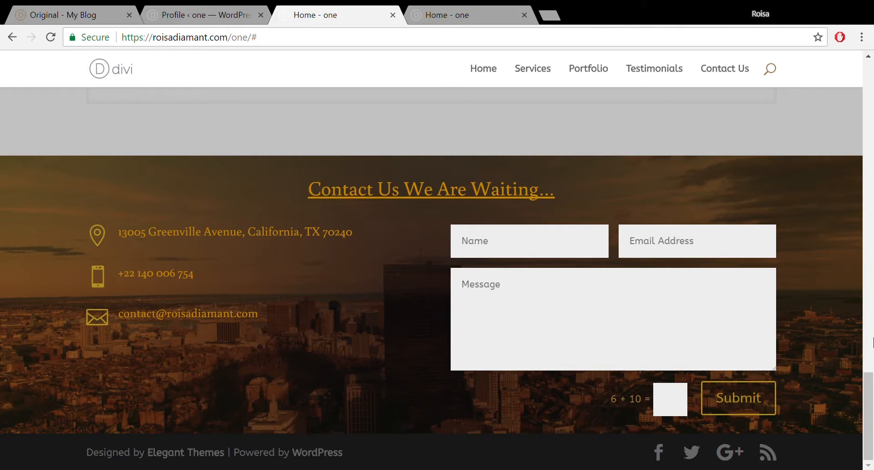
pyautogui.moveTo(873, 392); pyautogui.dragTo(873, 71)
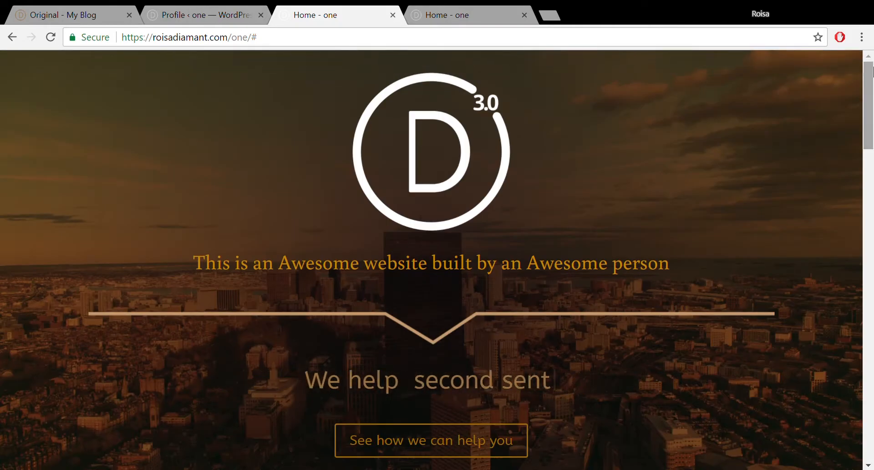
# - From the profile admin page, open Appearance > Customize
pyautogui.click(226, 10)
pyautogui.moveTo(44, 244)
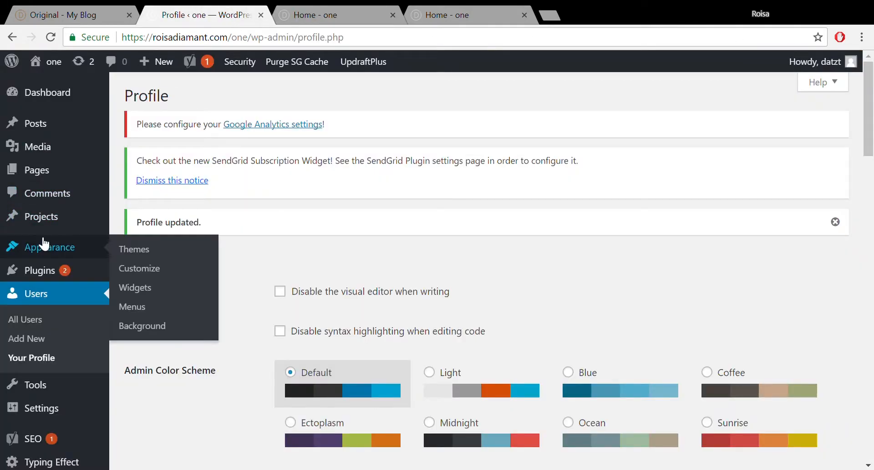
pyautogui.click(155, 279)
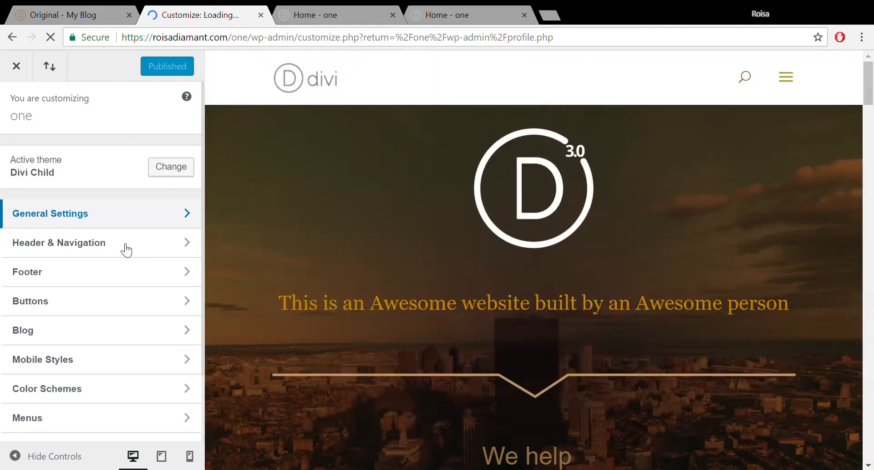
# - Open Header & Navigation > Header Format in the Customizer
pyautogui.click(126, 249)
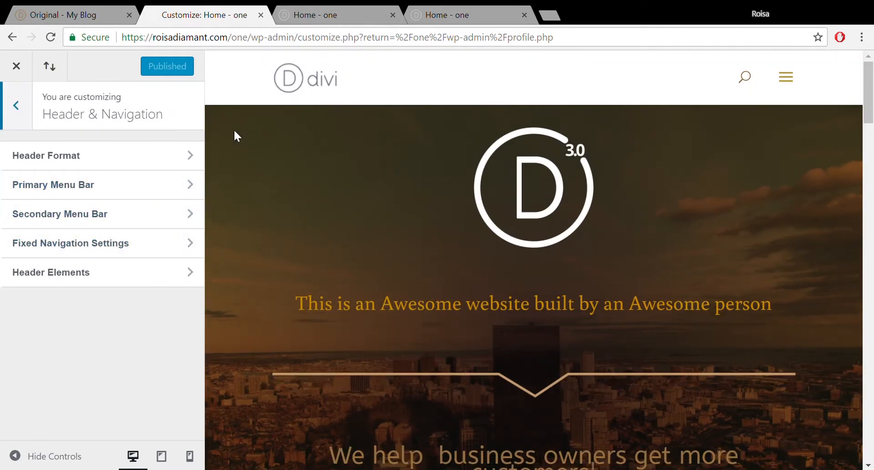
pyautogui.click(148, 154)
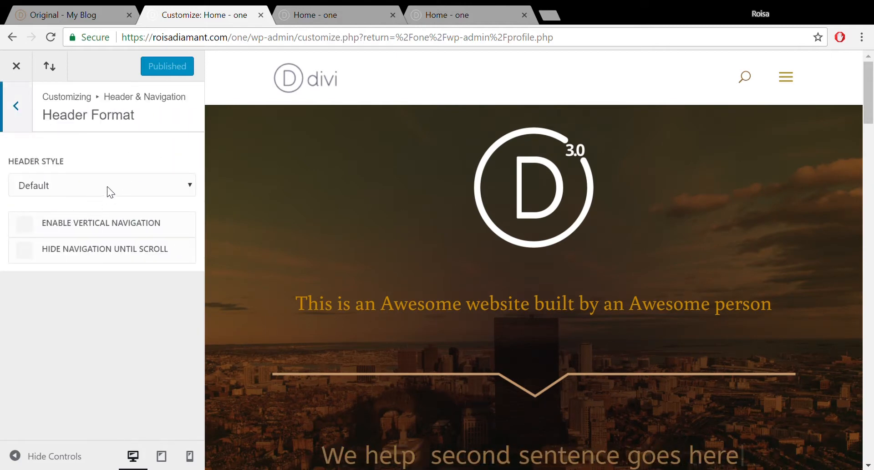
# - Set Header Style to Centered Inline Logo and publish it
pyautogui.click(93, 218)
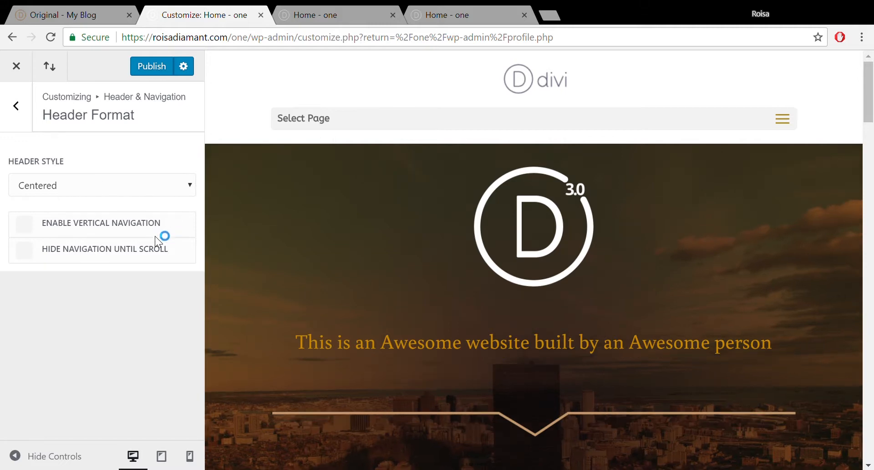
pyautogui.press('Down')
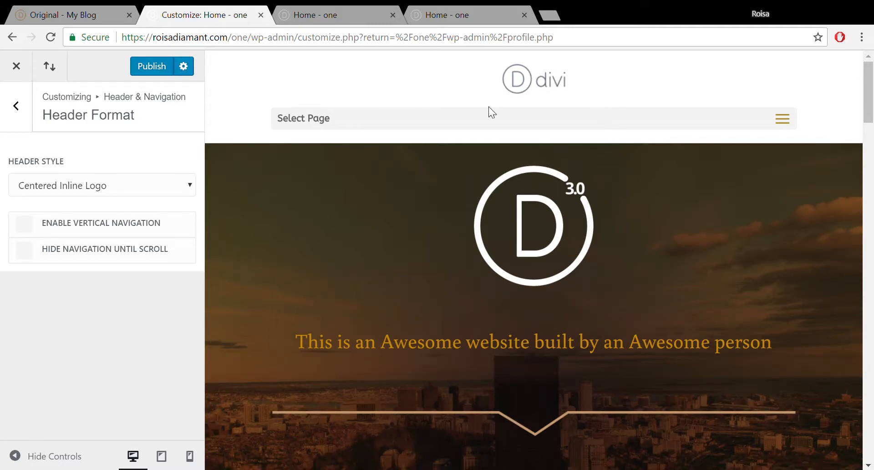
pyautogui.click(160, 66)
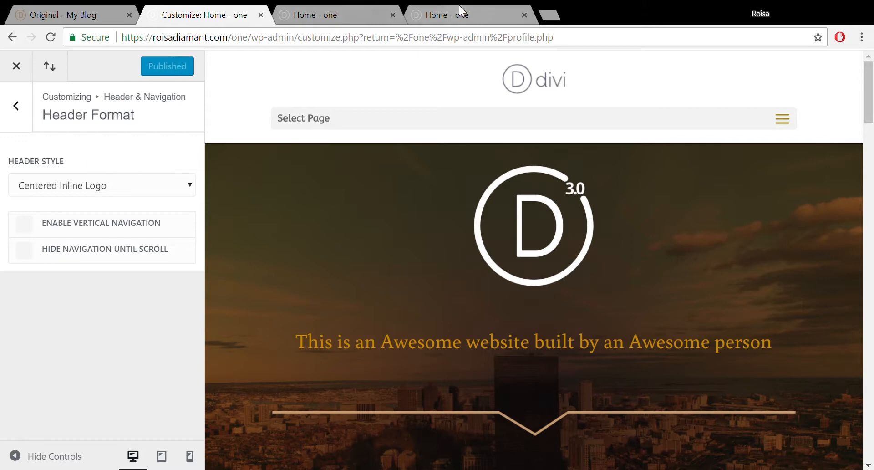
# - Reload and scroll the live homepage to check the centred inline logo header
pyautogui.click(459, 6)
pyautogui.click(348, 5)
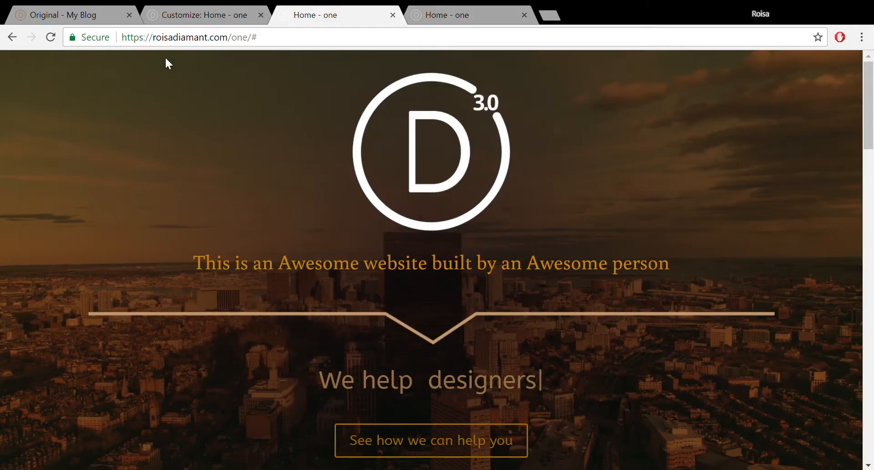
pyautogui.click(51, 32)
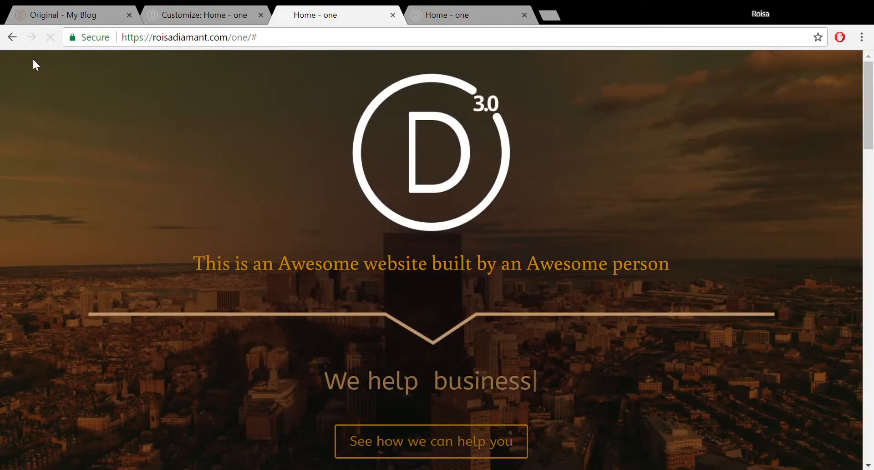
pyautogui.scroll(-8, 873, 107)
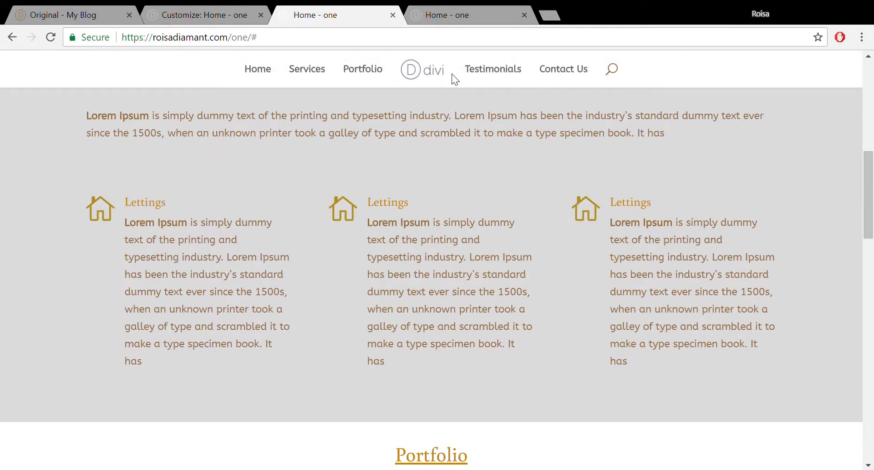
pyautogui.click(168, 6)
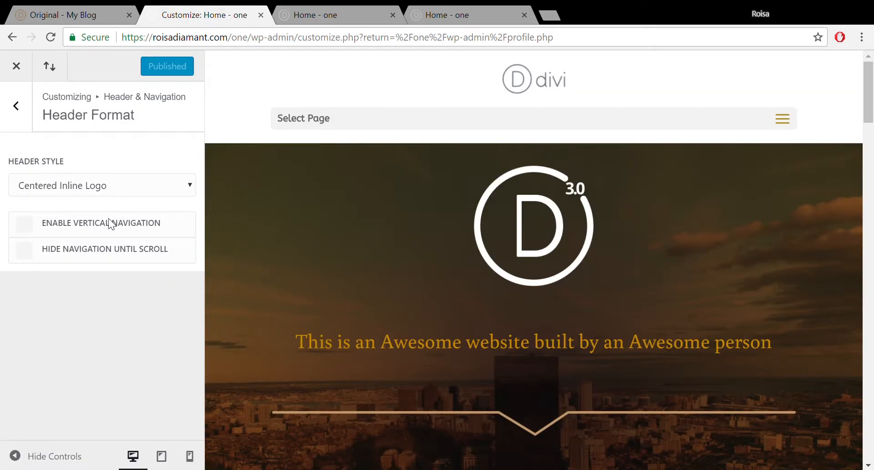
# - Publish the Slide In header style, then open and close its side menu on the reloaded live homepage
pyautogui.click(100, 241)
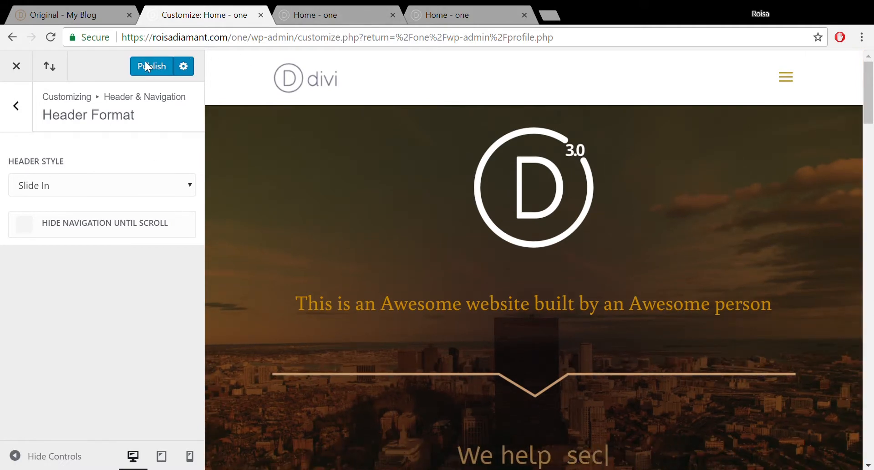
pyautogui.click(148, 66)
pyautogui.hotkey('ctrl', 'Tab')
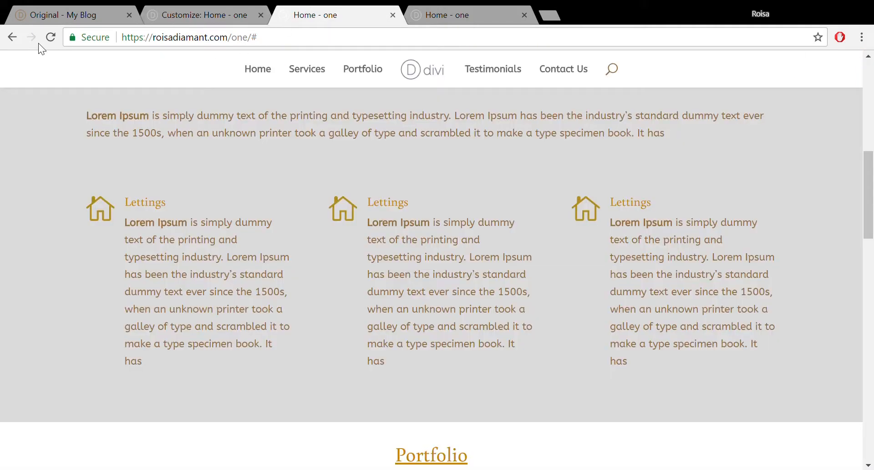
pyautogui.click(51, 37)
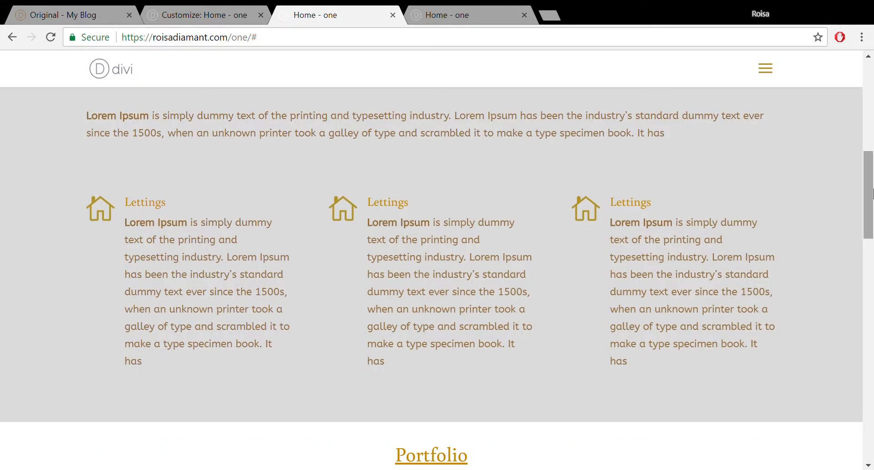
pyautogui.click(773, 73)
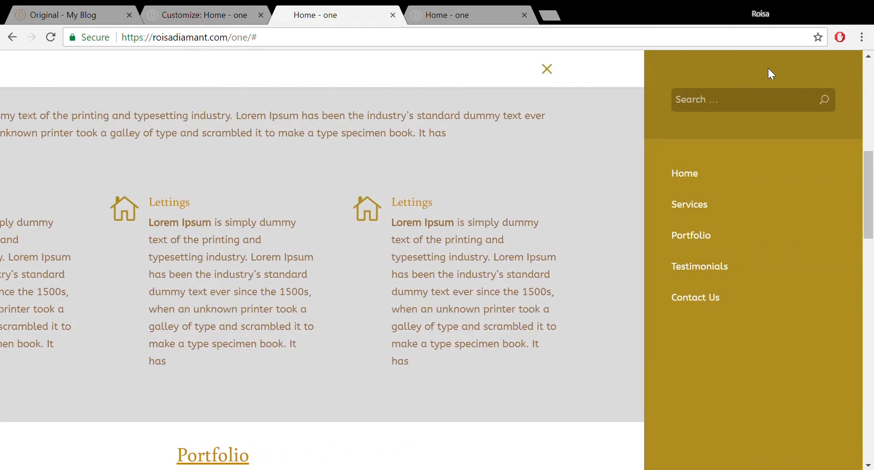
pyautogui.click(551, 71)
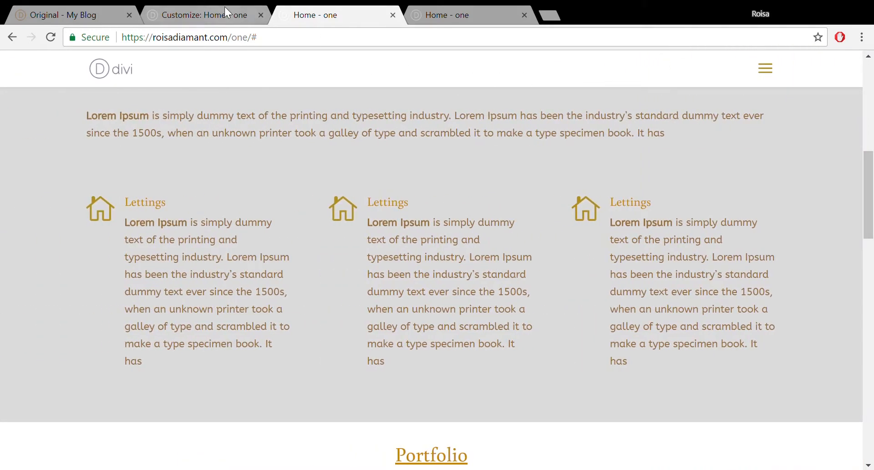
pyautogui.click(225, 13)
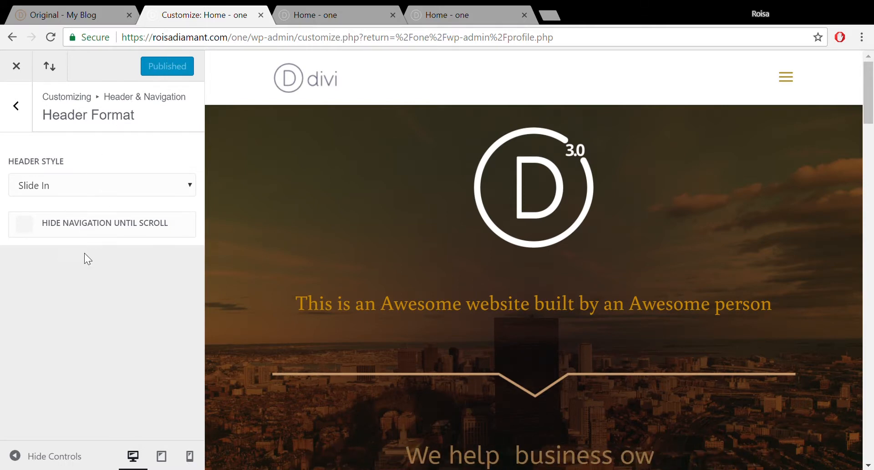
# - Publish the Fullscreen header style, then open and close its overlay menu on the live homepage
pyautogui.press('Down')
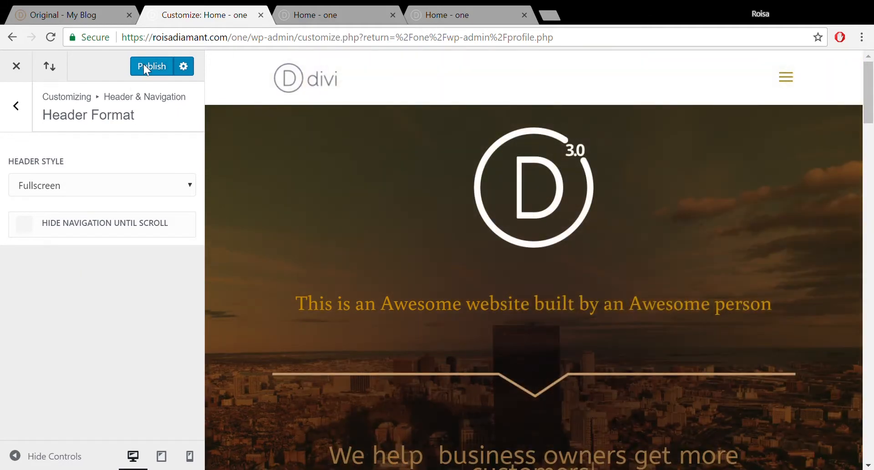
pyautogui.click(144, 65)
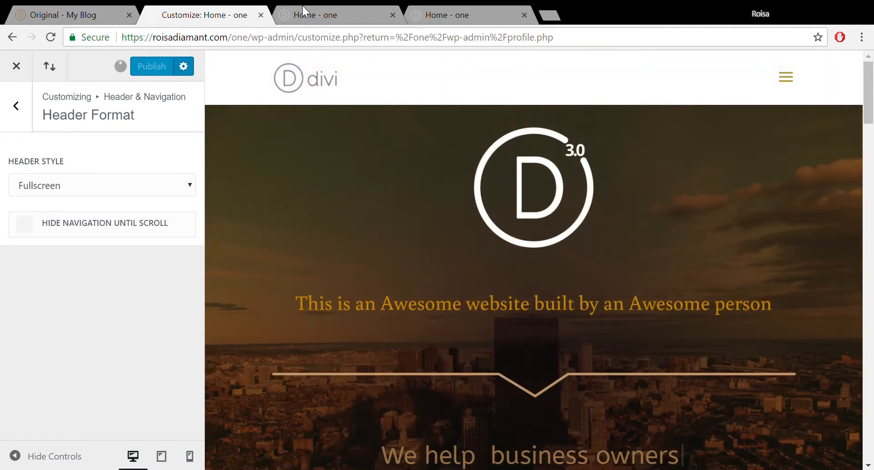
pyautogui.click(351, 6)
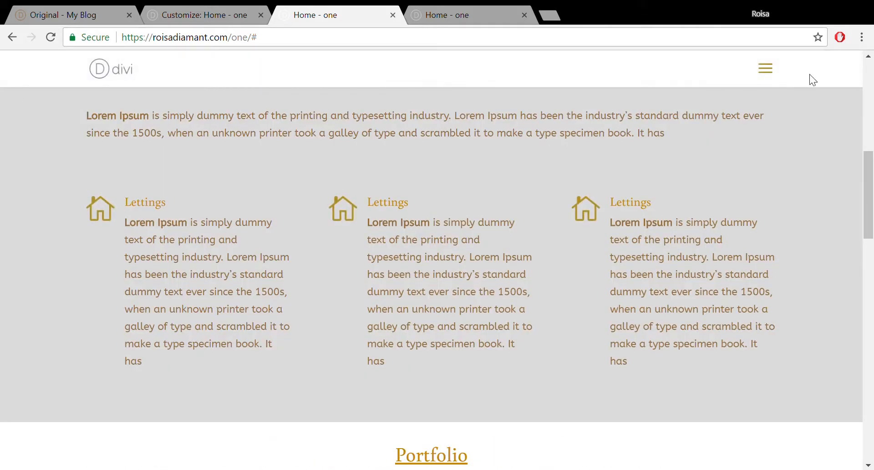
pyautogui.click(768, 72)
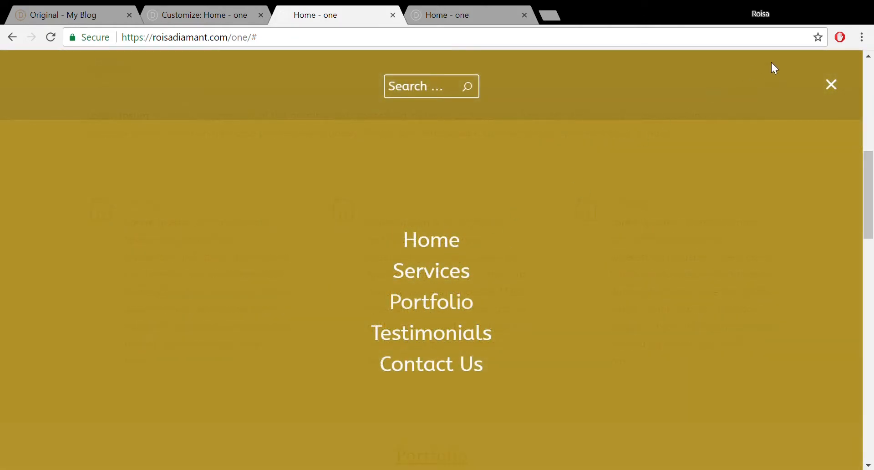
pyautogui.click(837, 90)
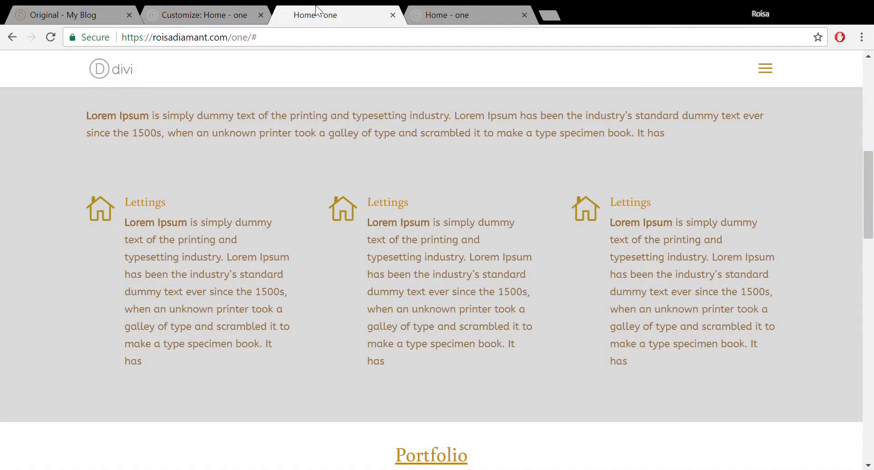
pyautogui.click(217, 6)
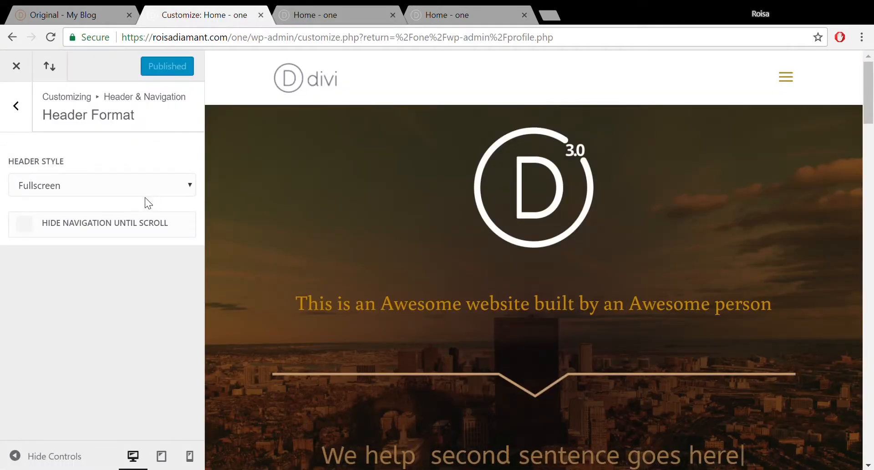
# - Restore the Centered Inline Logo header style and go to the Primary Menu Bar settings
pyautogui.click(139, 228)
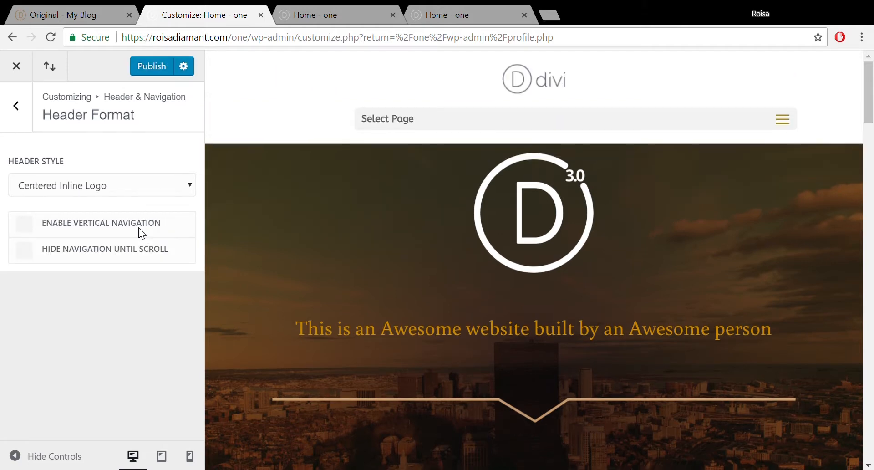
pyautogui.click(11, 118)
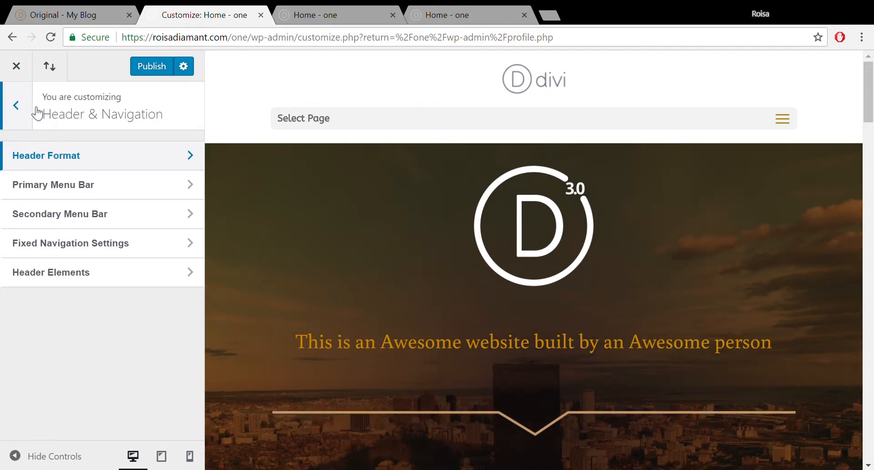
pyautogui.click(89, 189)
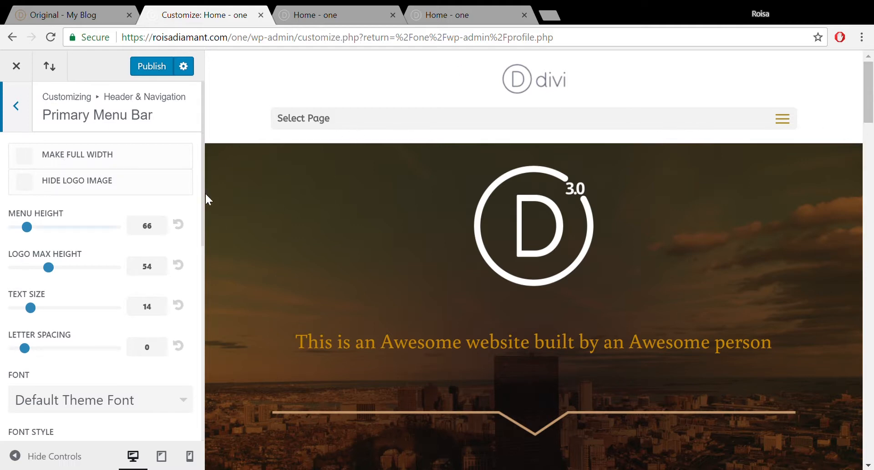
# - Set menu height to 45, logo max height to 59 and menu text size to 16
pyautogui.moveTo(203, 175); pyautogui.dragTo(204, 209)
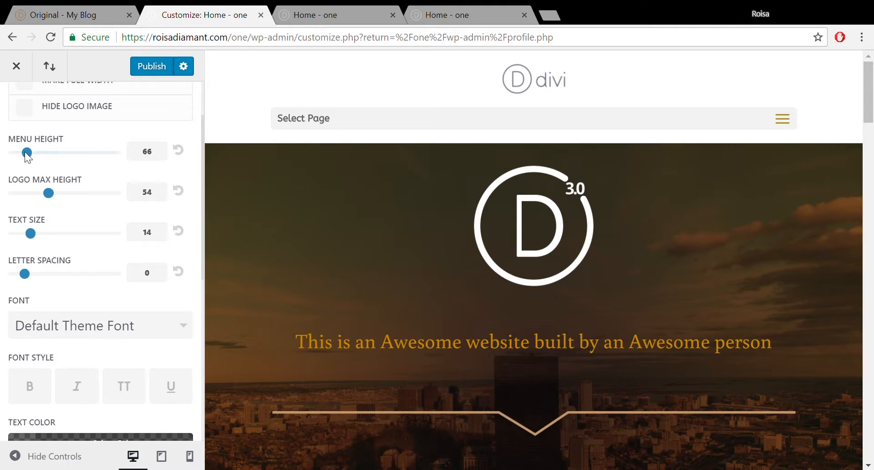
pyautogui.moveTo(25, 152); pyautogui.dragTo(20, 157)
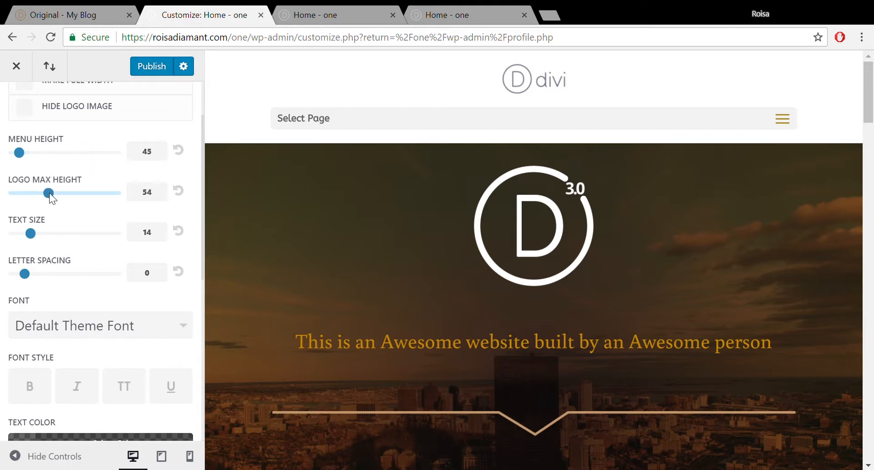
pyautogui.moveTo(49, 193)
pyautogui.mouseDown()
pyautogui.moveTo(67, 195)
pyautogui.moveTo(55, 197)
pyautogui.mouseUp()
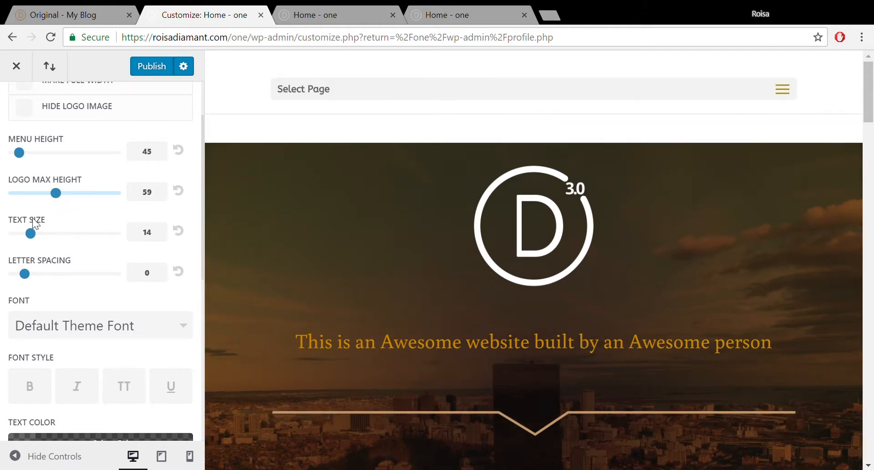
pyautogui.moveTo(30, 235); pyautogui.dragTo(47, 239)
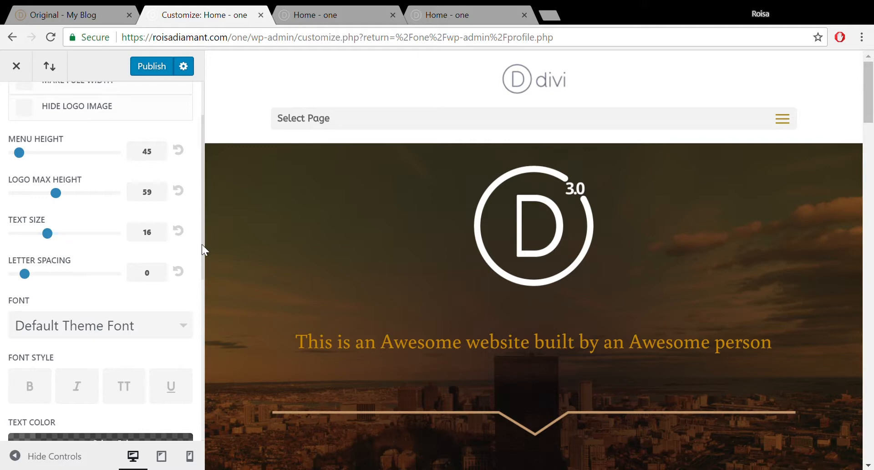
# - Change the dropdown menu animation from Fade to Flip
pyautogui.moveTo(201, 244); pyautogui.dragTo(198, 305)
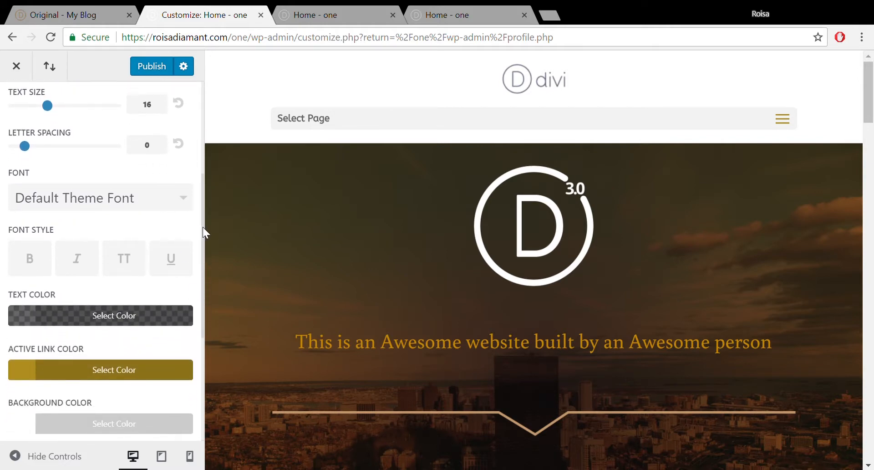
pyautogui.moveTo(203, 226); pyautogui.dragTo(198, 309)
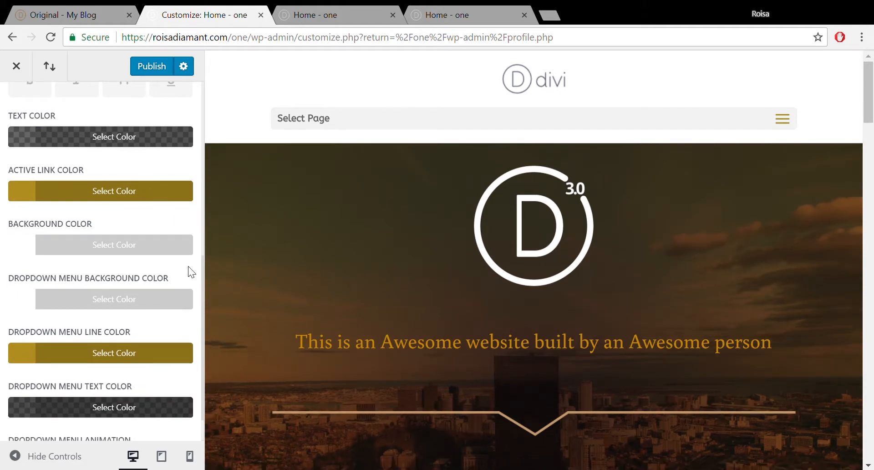
pyautogui.scroll(-1, 203, 270)
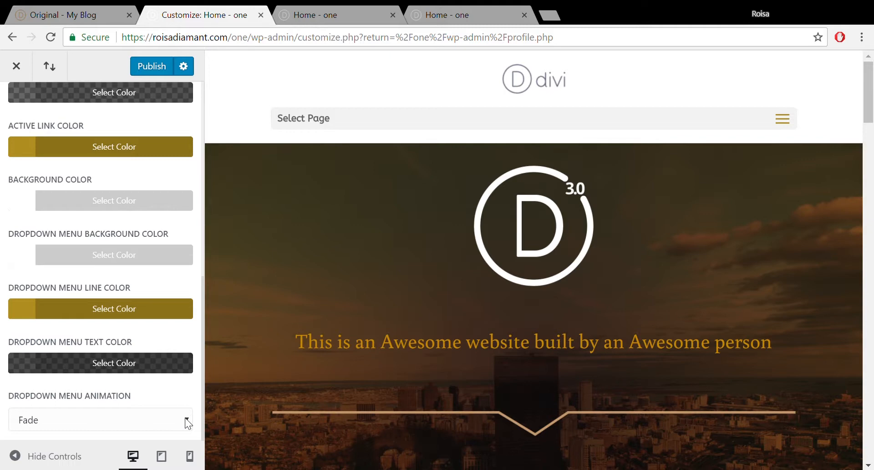
pyautogui.click(166, 393)
pyautogui.moveTo(203, 313); pyautogui.dragTo(207, 223)
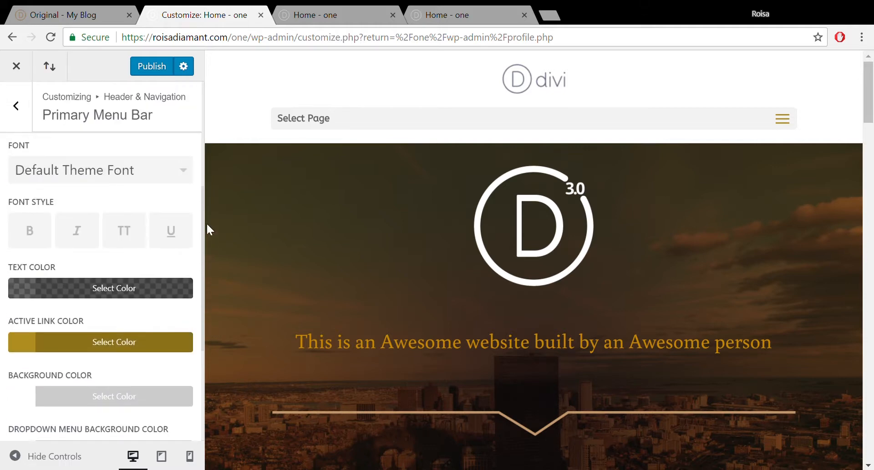
# - In Fixed Navigation Settings, set the primary menu background colour to orange #e09900
pyautogui.click(17, 109)
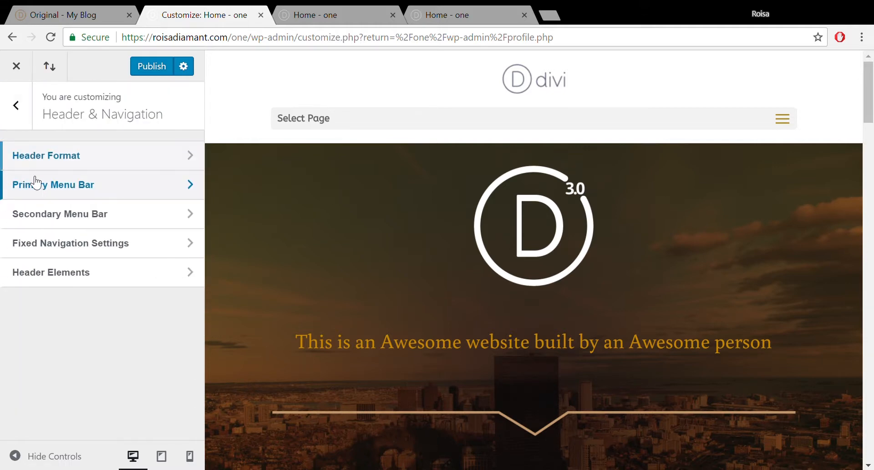
pyautogui.click(88, 242)
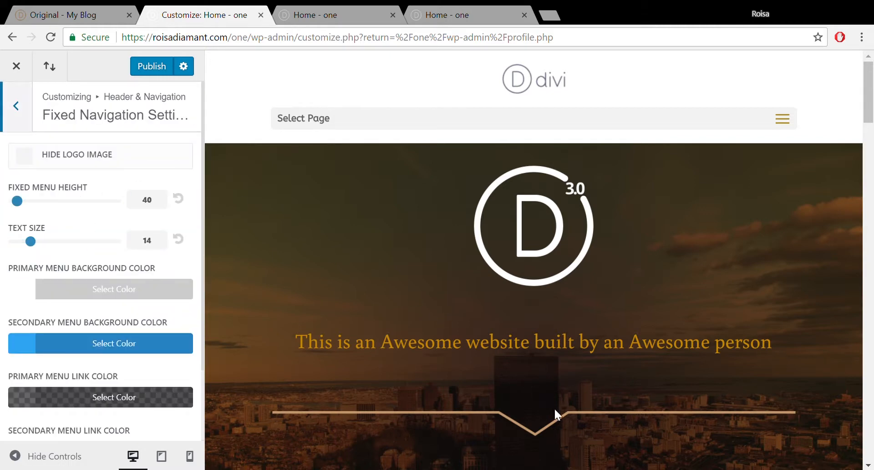
pyautogui.click(56, 284)
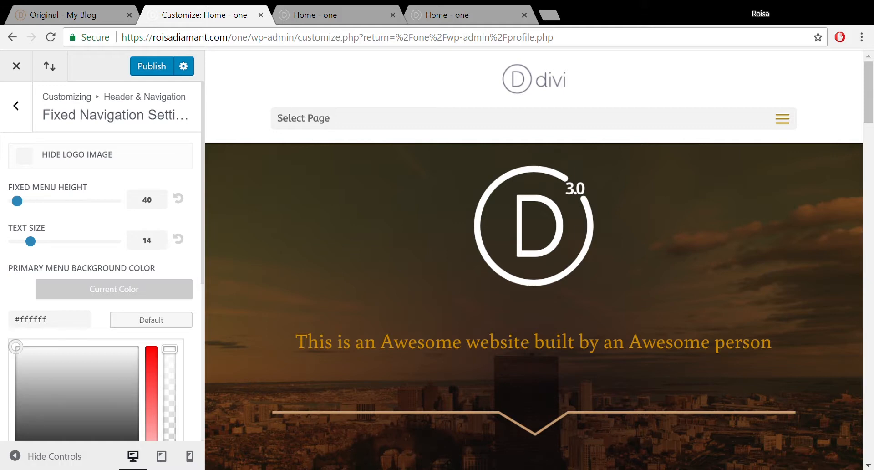
pyautogui.moveTo(15, 347); pyautogui.dragTo(44, 386)
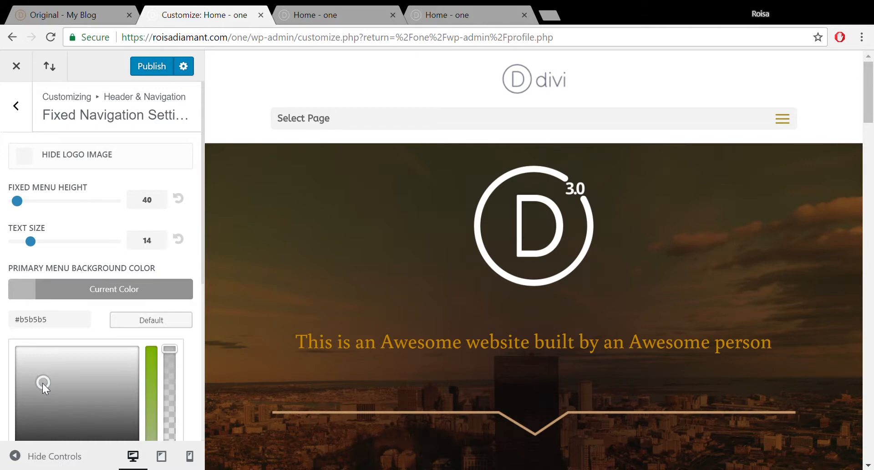
pyautogui.moveTo(44, 383); pyautogui.dragTo(34, 395)
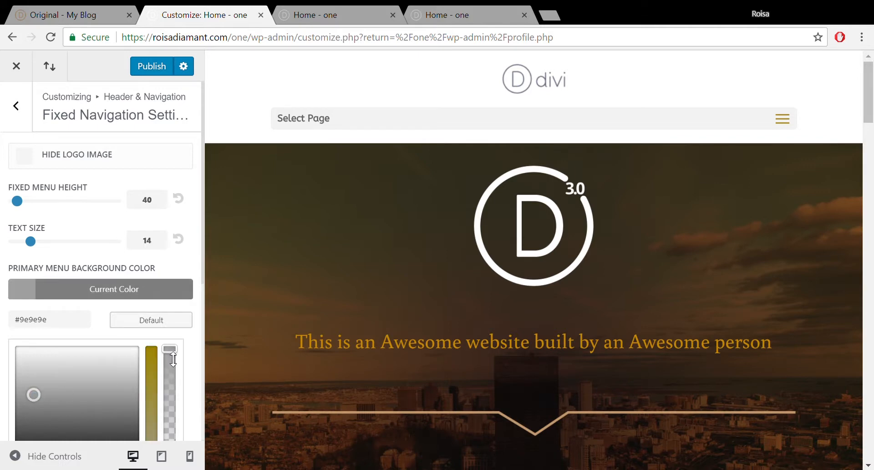
pyautogui.moveTo(170, 347)
pyautogui.mouseDown()
pyautogui.moveTo(176, 369)
pyautogui.moveTo(170, 348)
pyautogui.mouseUp()
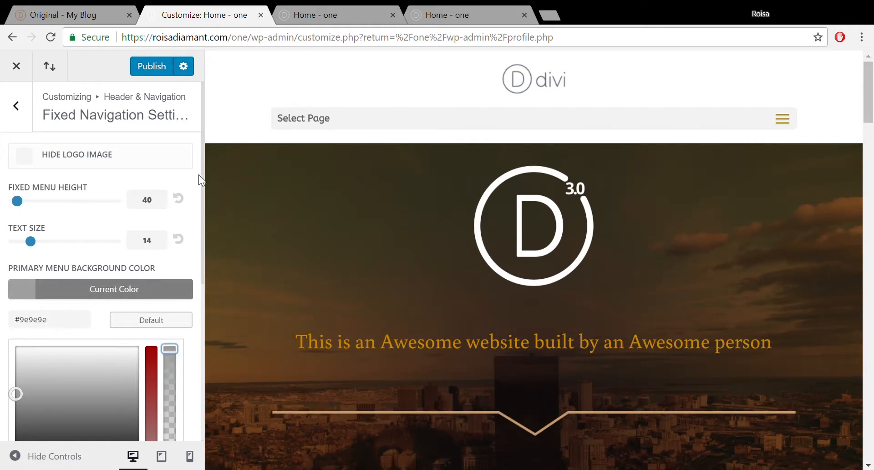
pyautogui.moveTo(203, 161); pyautogui.dragTo(212, 247)
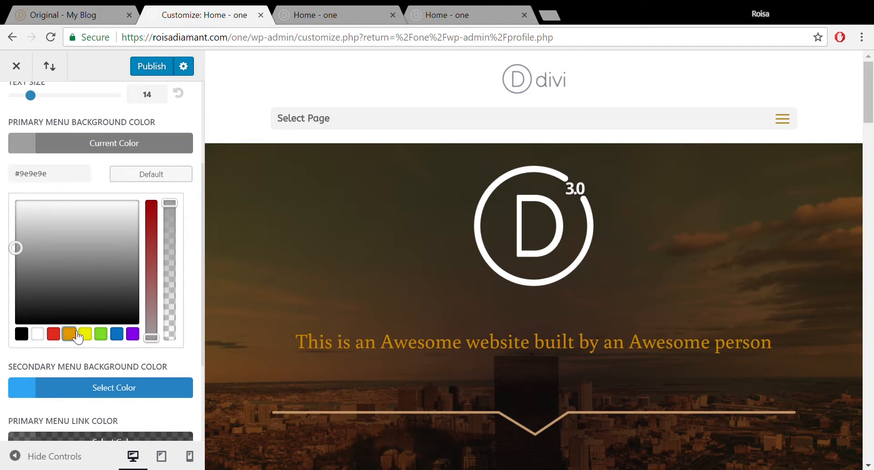
pyautogui.click(68, 334)
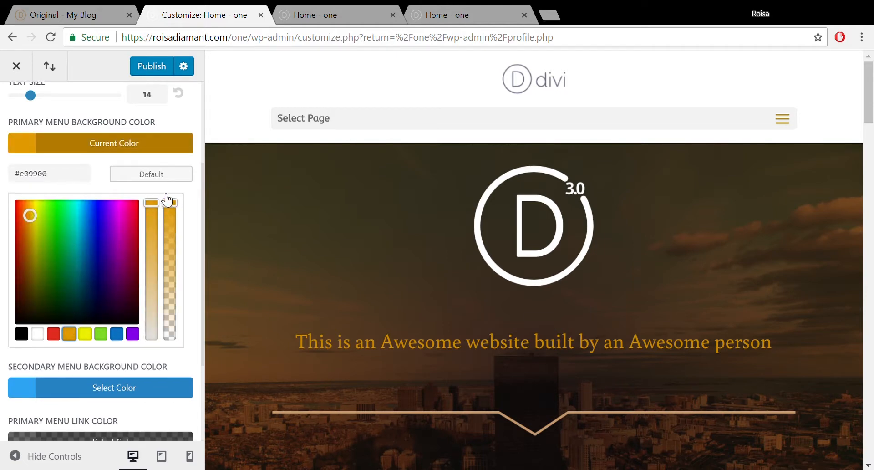
# - Publish and check the orange fixed menu bar on the live homepage, then return
pyautogui.click(160, 66)
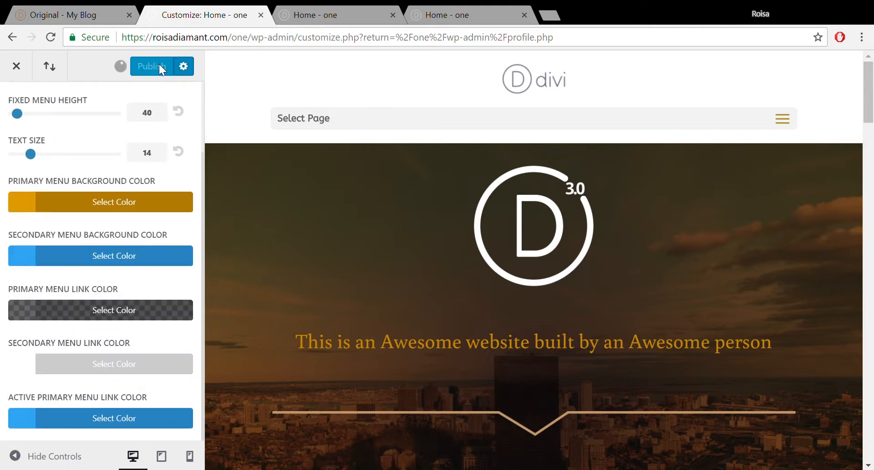
pyautogui.click(349, 7)
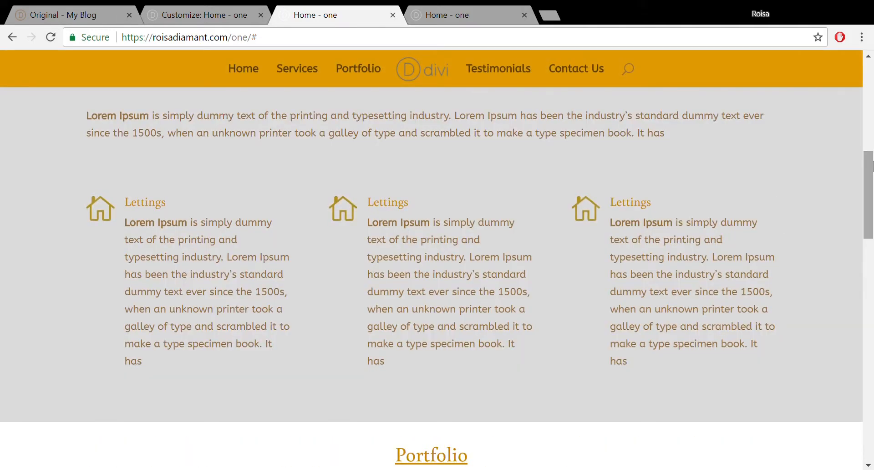
pyautogui.moveTo(872, 165); pyautogui.dragTo(872, 81)
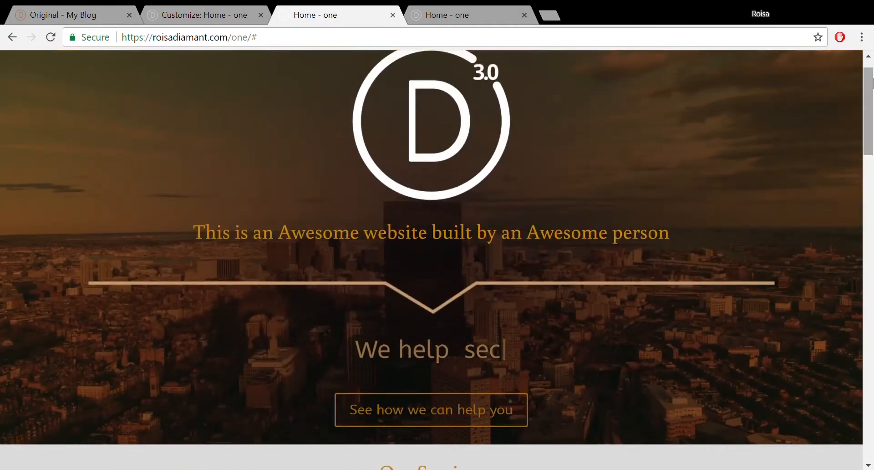
pyautogui.click(237, 12)
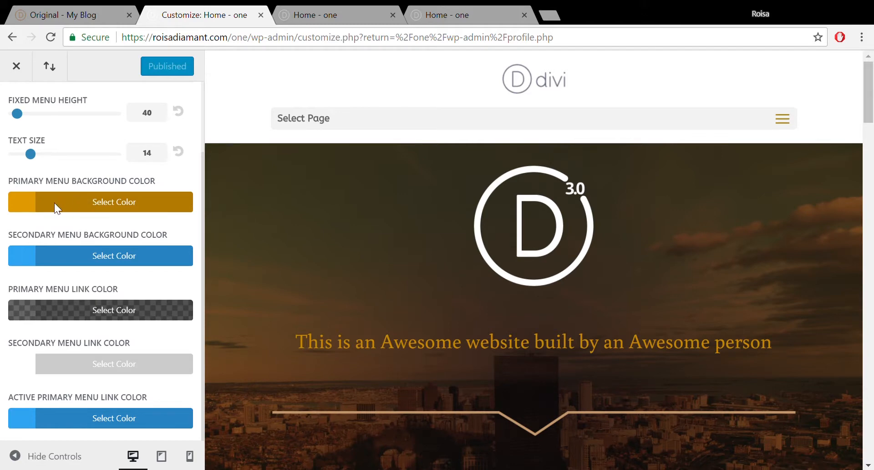
# - Change the fixed menu background colour to dark brown #4c3400
pyautogui.click(27, 205)
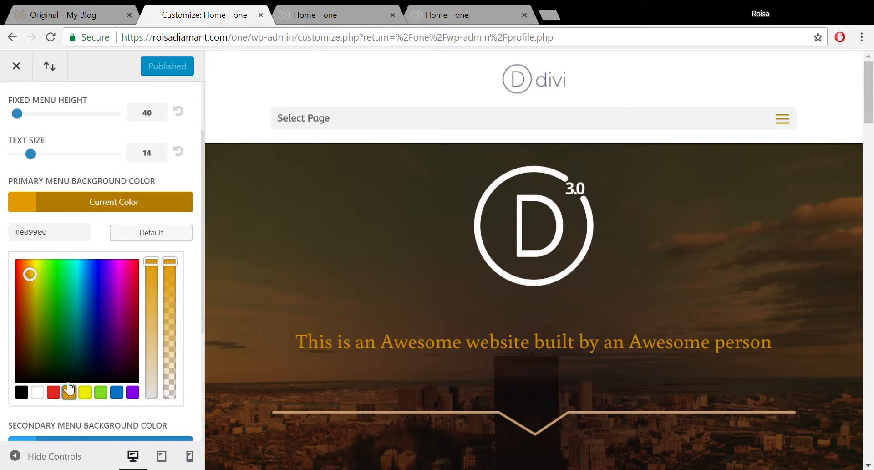
pyautogui.moveTo(29, 276); pyautogui.dragTo(28, 347)
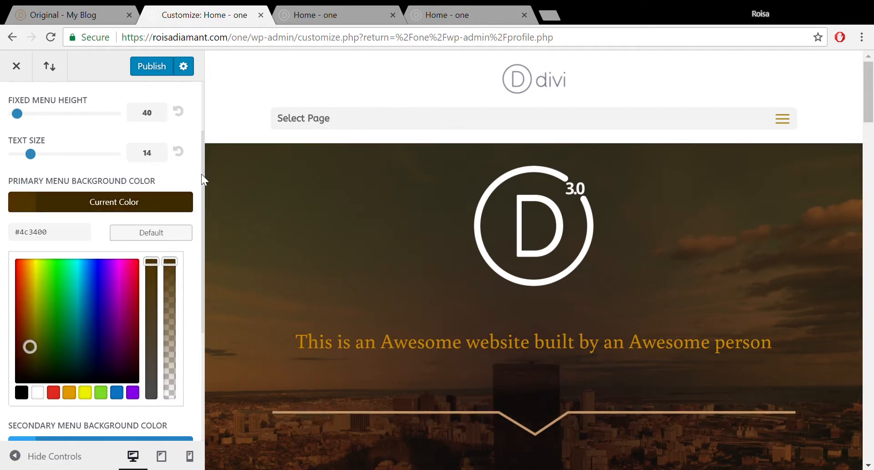
pyautogui.scroll(-2, 203, 180)
pyautogui.scroll(-4, 205, 200)
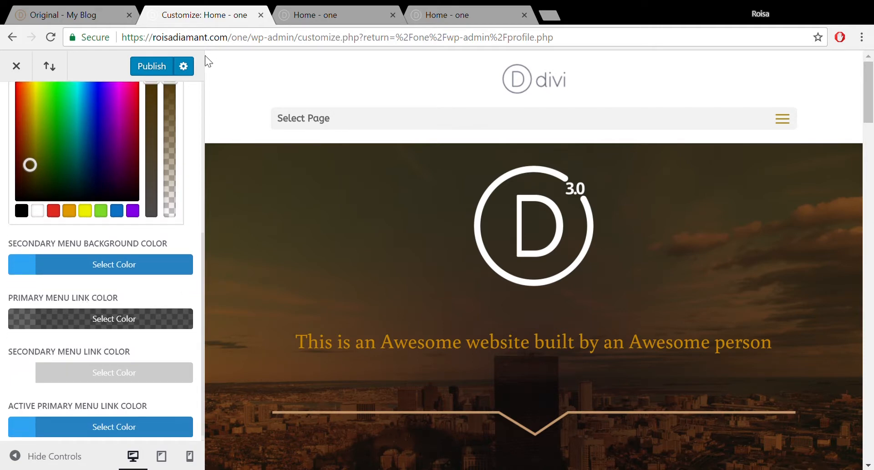
# - Publish the dark brown background and reload the live homepage to see the bar
pyautogui.click(185, 68)
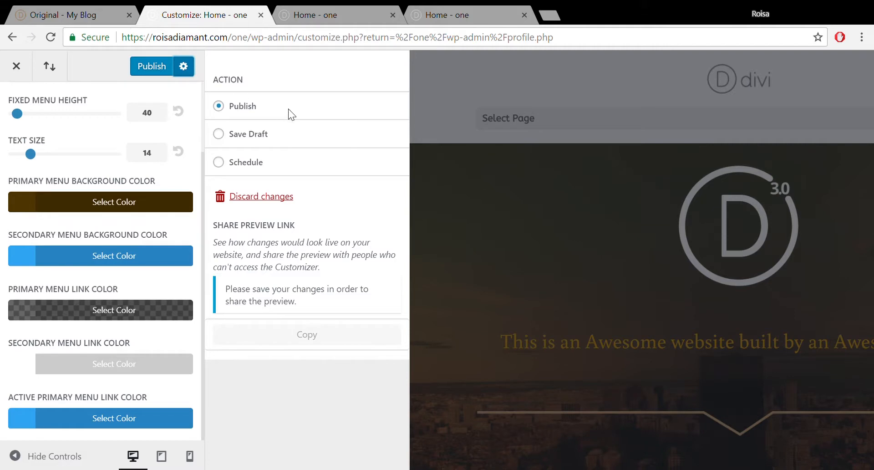
pyautogui.click(183, 66)
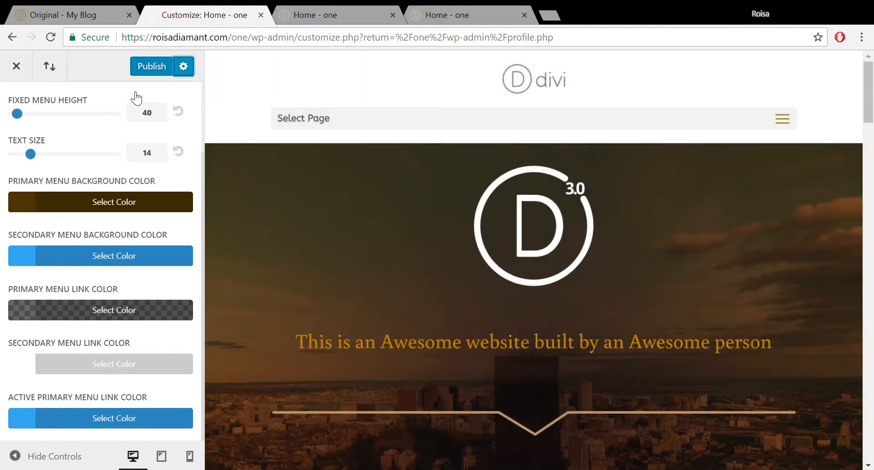
pyautogui.click(150, 70)
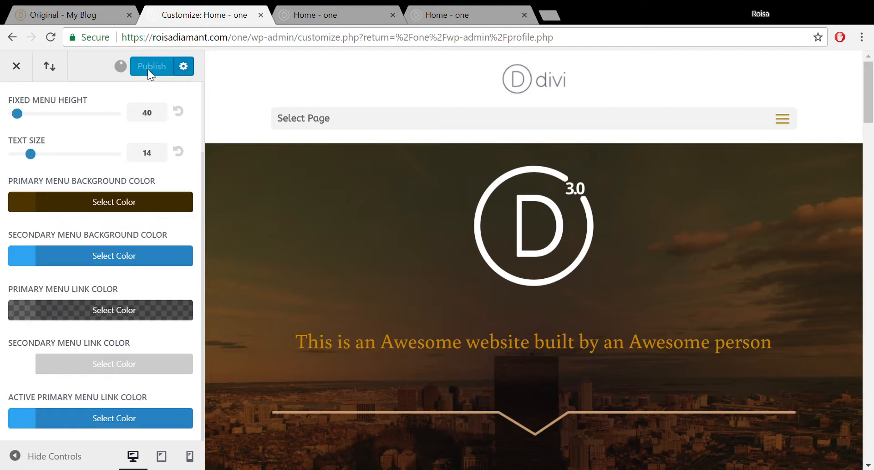
pyautogui.click(336, 11)
pyautogui.click(51, 37)
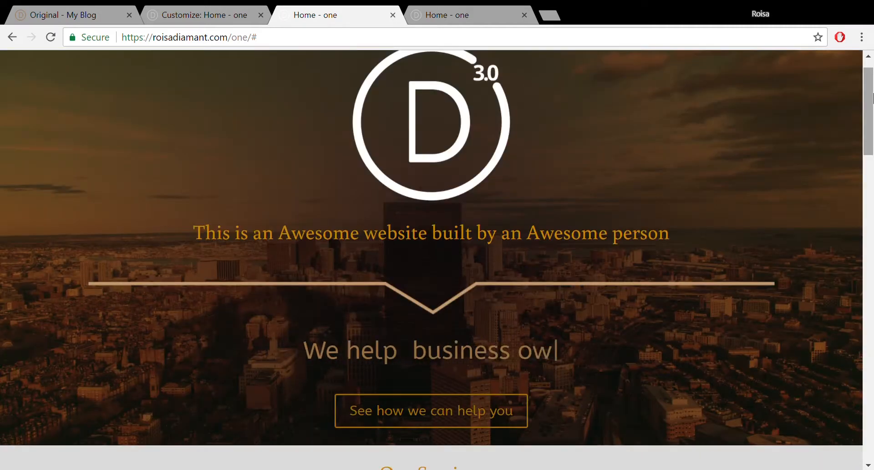
pyautogui.moveTo(873, 98); pyautogui.dragTo(873, 209)
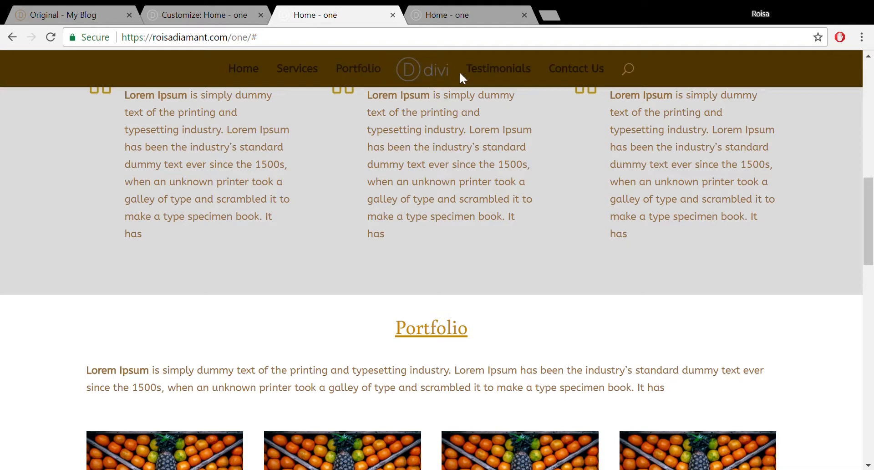
# - Set the fixed menu link colour to a very light grey
pyautogui.click(207, 9)
pyautogui.click(50, 309)
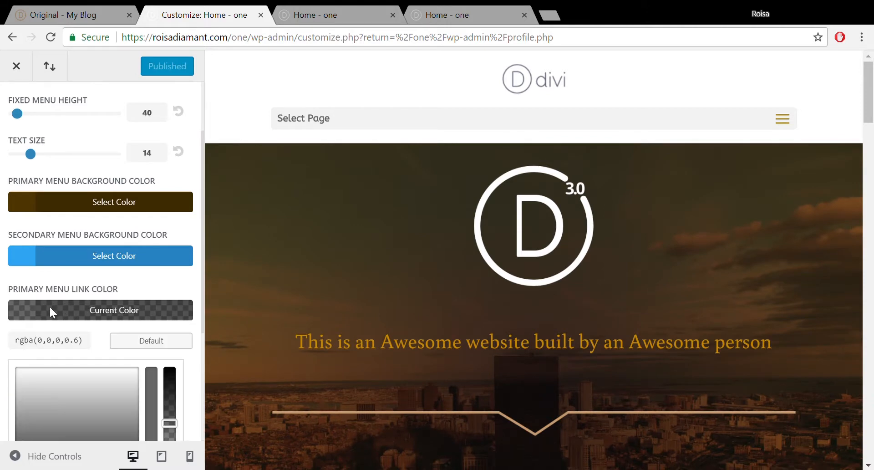
pyautogui.click(61, 393)
pyautogui.moveTo(64, 398); pyautogui.dragTo(44, 376)
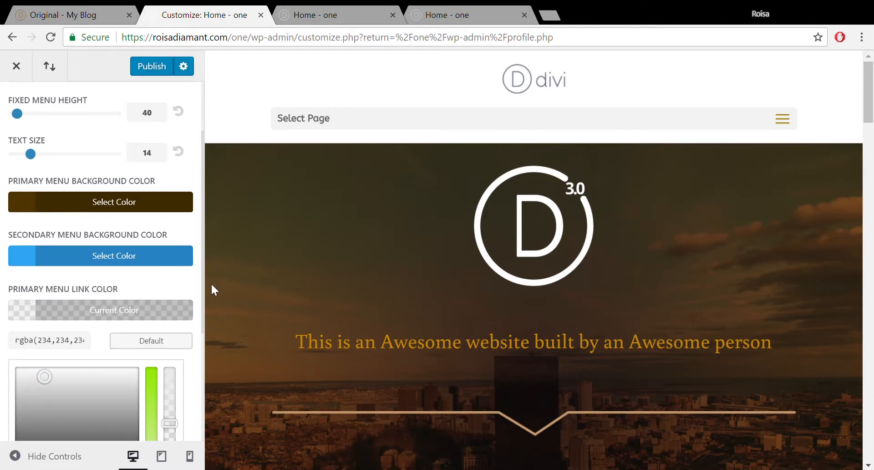
pyautogui.moveTo(203, 220); pyautogui.dragTo(204, 323)
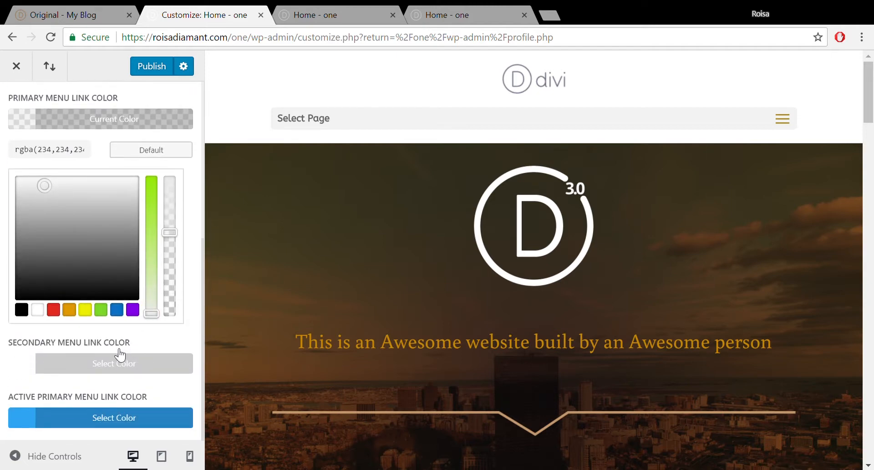
# - Make the active menu link colour orange #e09900, publish, and open the live homepage
pyautogui.click(82, 422)
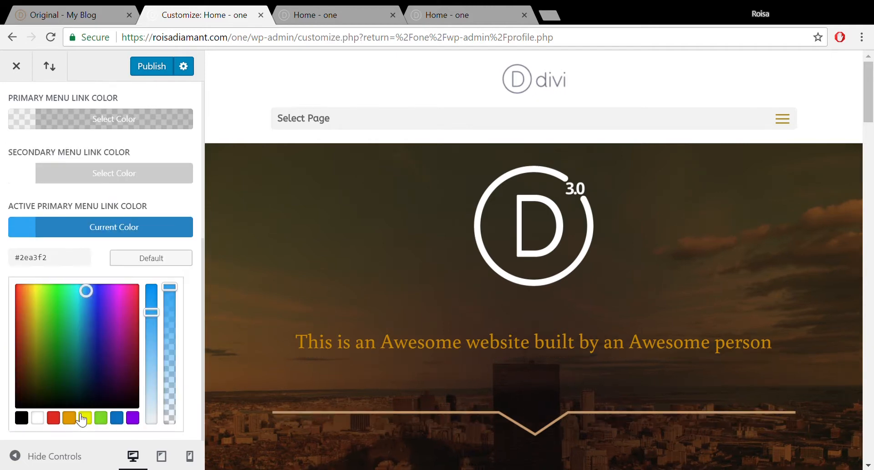
pyautogui.click(69, 418)
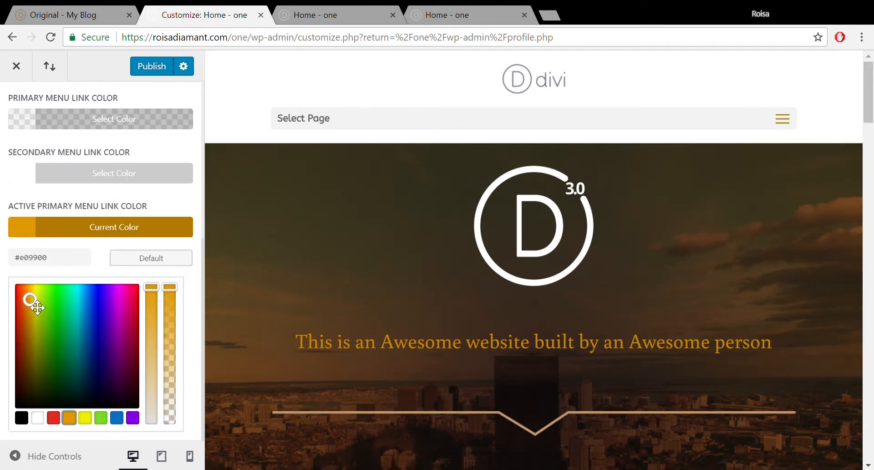
pyautogui.click(152, 64)
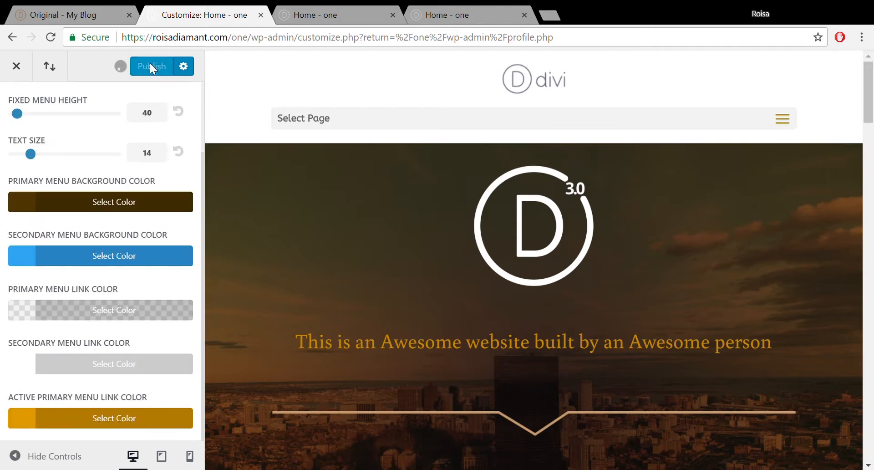
pyautogui.click(316, 13)
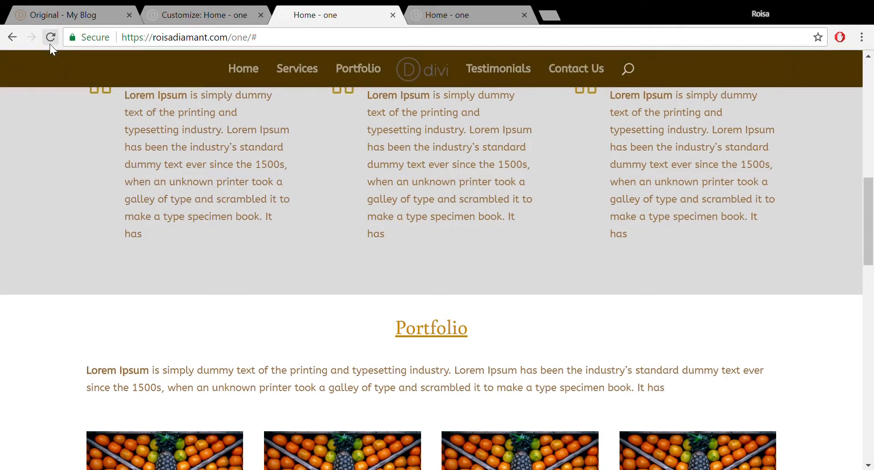
# - Reload the homepage, test the Services, Testimonials and Contact Us menu links, then return to the Customizer
pyautogui.click(246, 74)
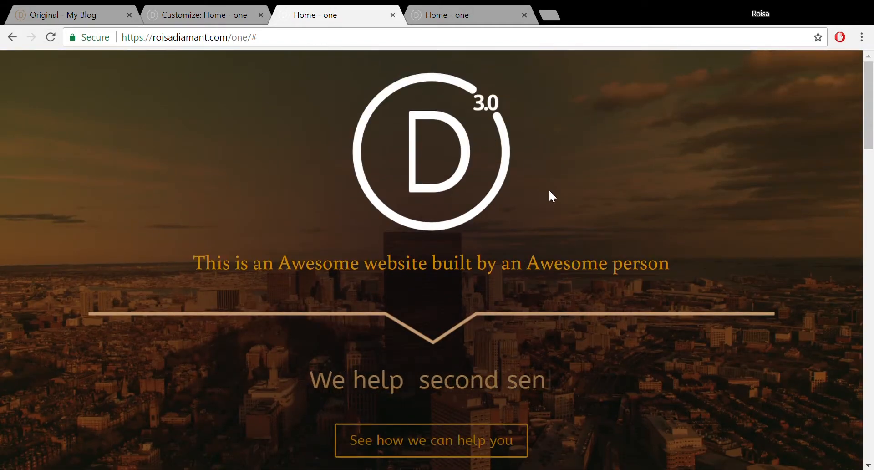
pyautogui.moveTo(873, 111); pyautogui.dragTo(873, 201)
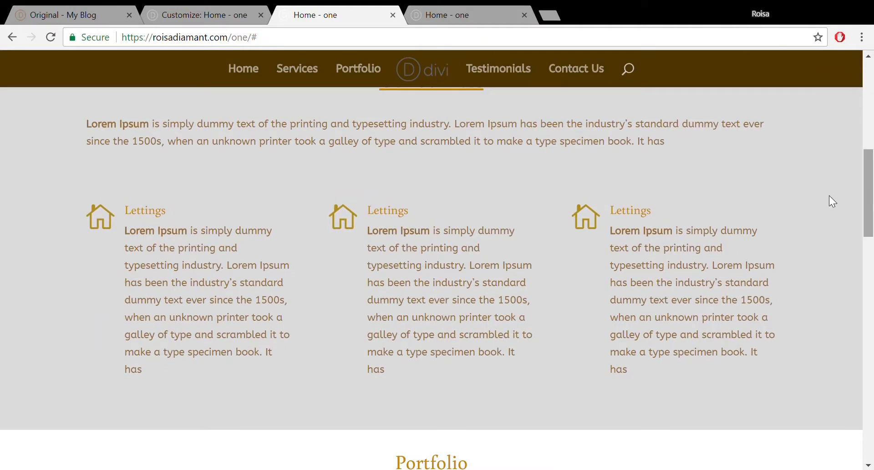
pyautogui.click(423, 83)
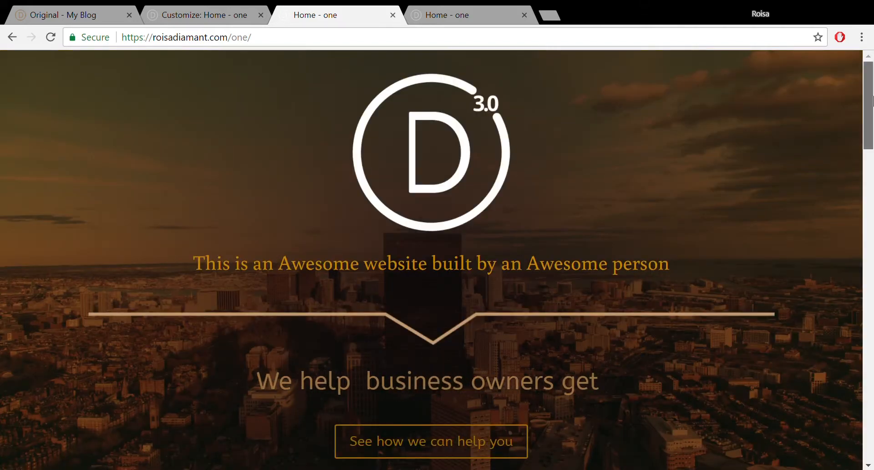
pyautogui.moveTo(868, 99); pyautogui.dragTo(868, 225)
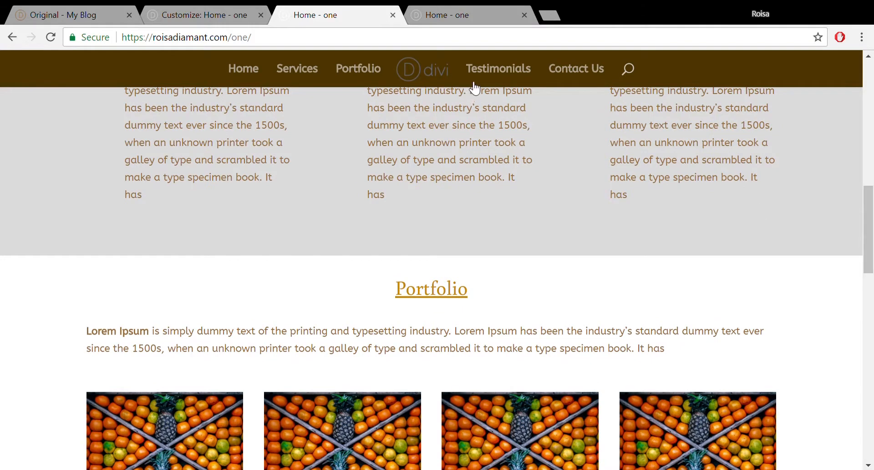
pyautogui.click(504, 73)
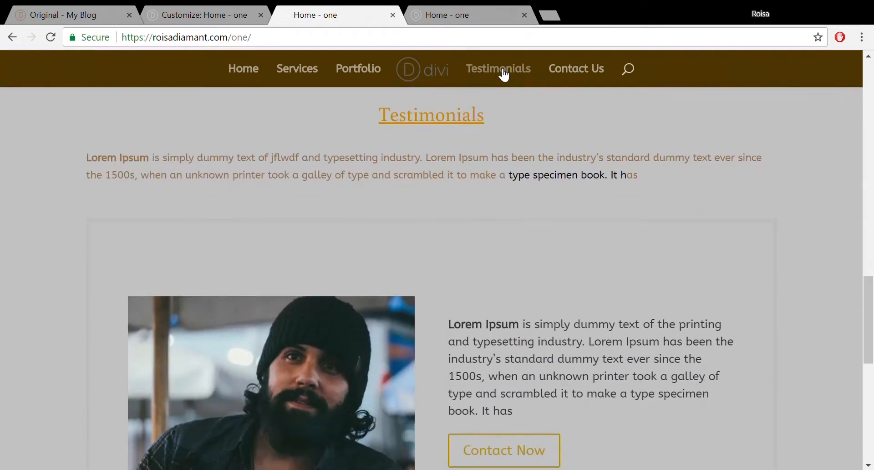
pyautogui.click(570, 74)
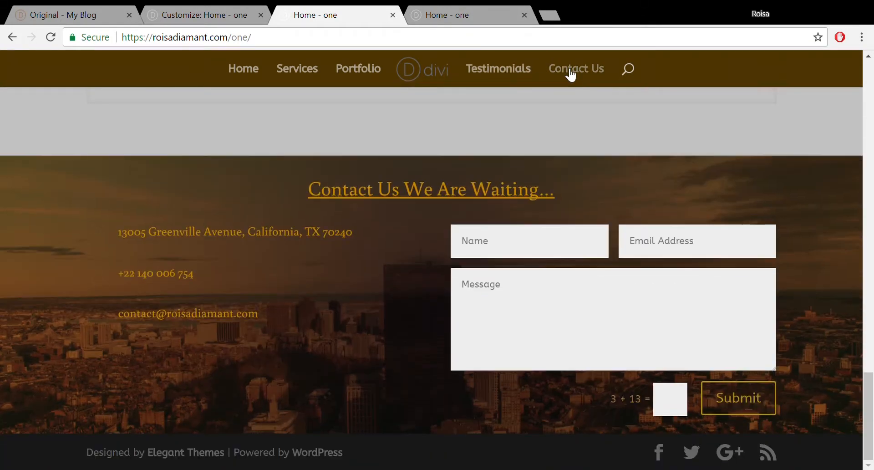
pyautogui.click(302, 74)
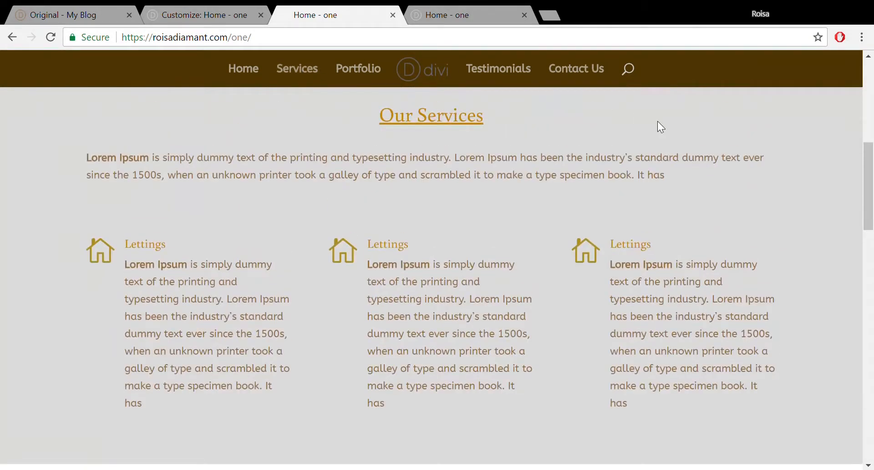
pyautogui.click(193, 4)
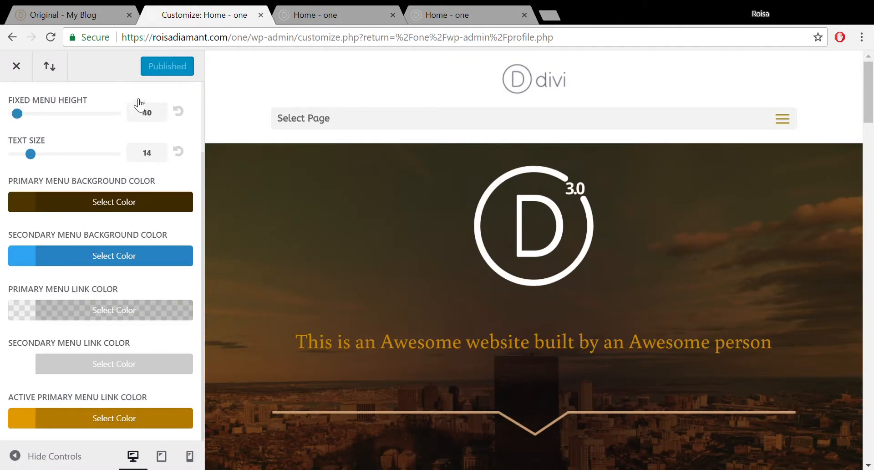
# - Leave the Customizer and open Divi Theme Options
pyautogui.click(9, 68)
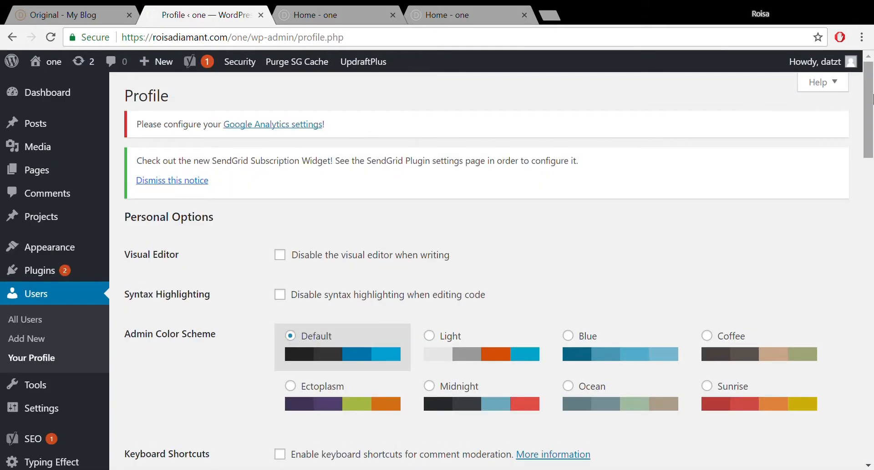
pyautogui.moveTo(872, 98); pyautogui.dragTo(872, 258)
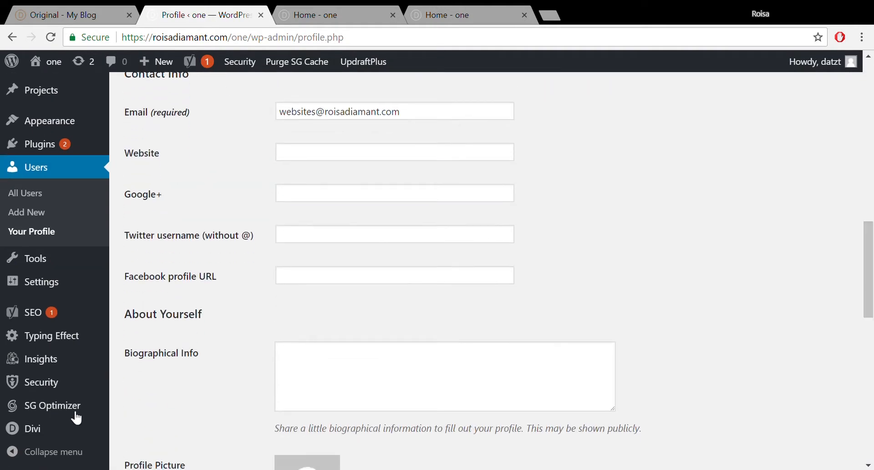
pyautogui.click(44, 427)
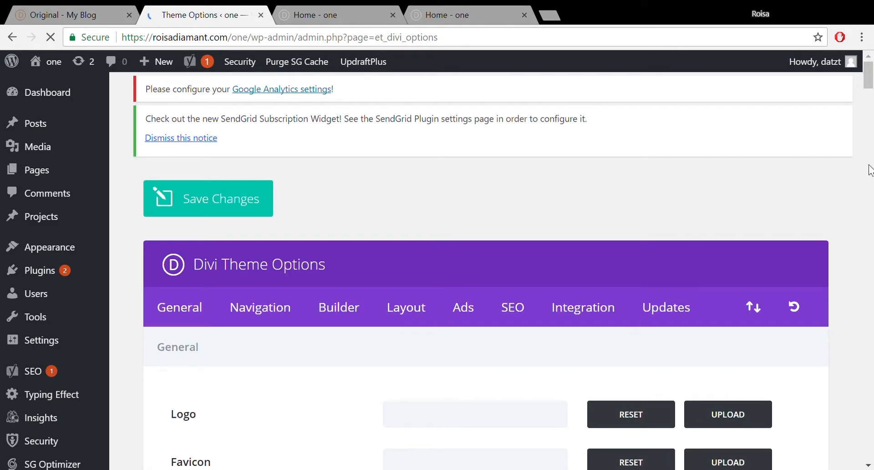
pyautogui.moveTo(870, 98); pyautogui.dragTo(870, 135)
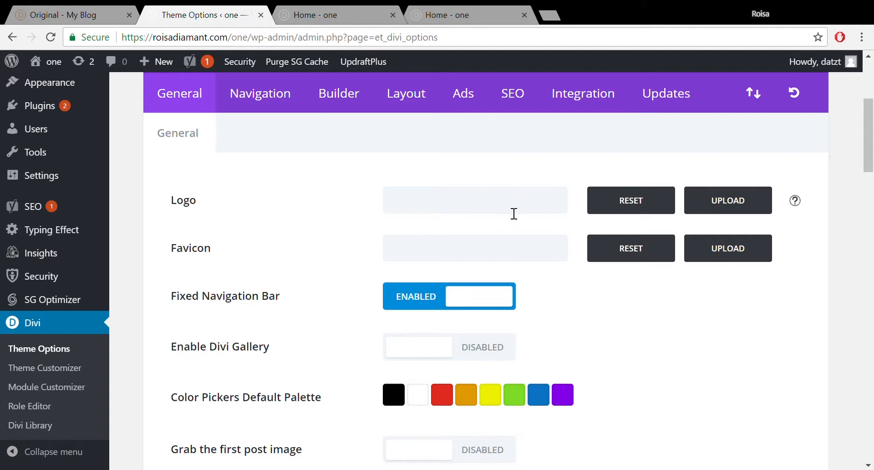
# - Set cropped-logo_white-2.png from the Media Library as the site logo
pyautogui.click(725, 199)
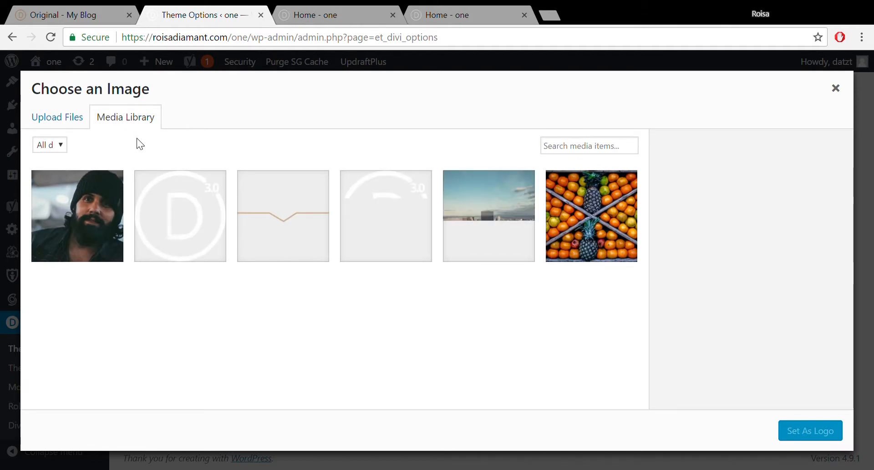
pyautogui.click(170, 223)
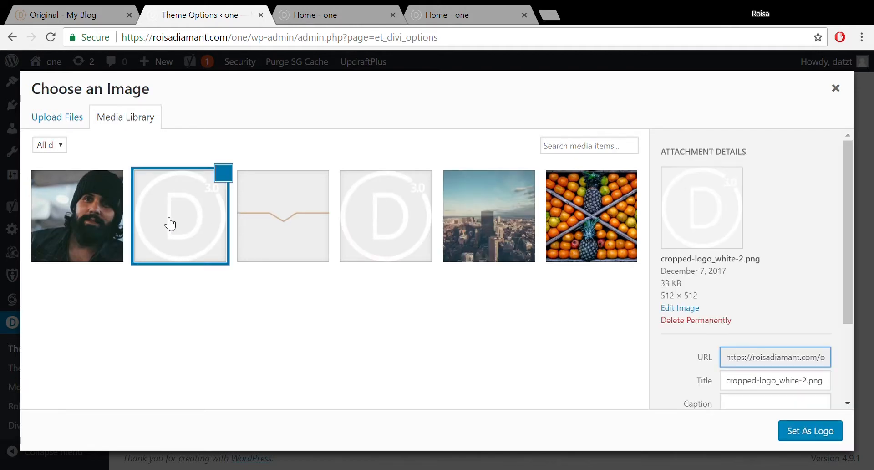
pyautogui.click(810, 431)
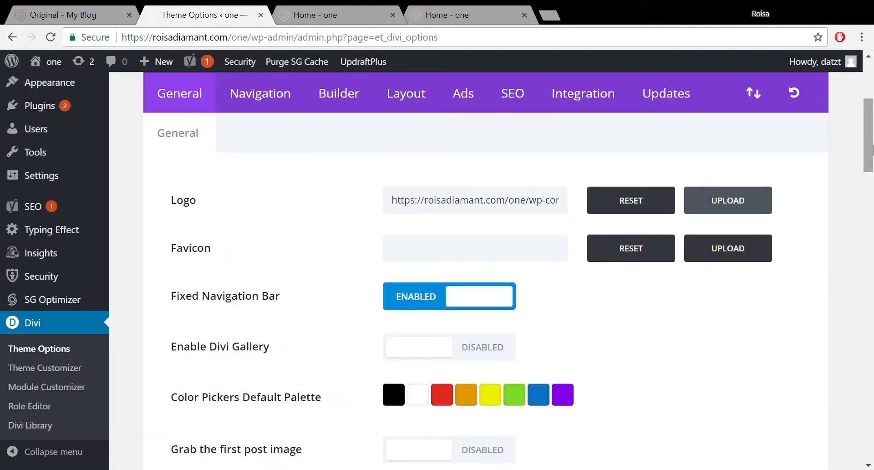
pyautogui.moveTo(869, 164); pyautogui.dragTo(870, 449)
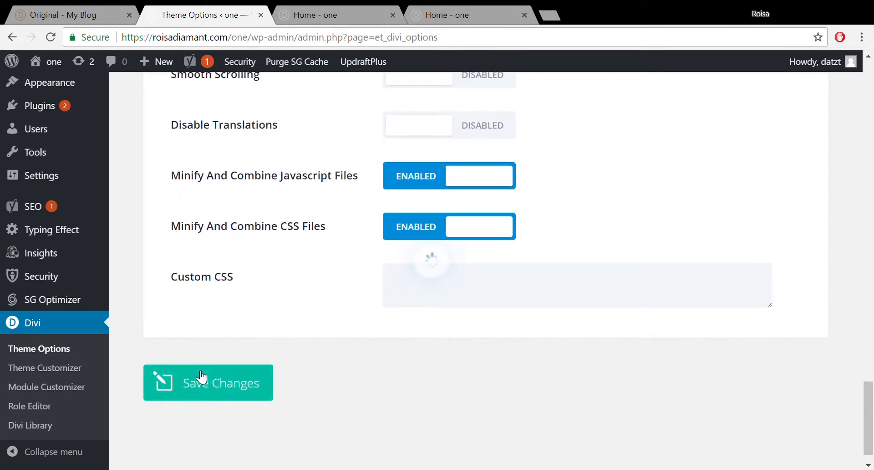
# - Check the centred round D logo on the live homepage via Testimonials and Services, then return to Theme Options
pyautogui.click(315, 16)
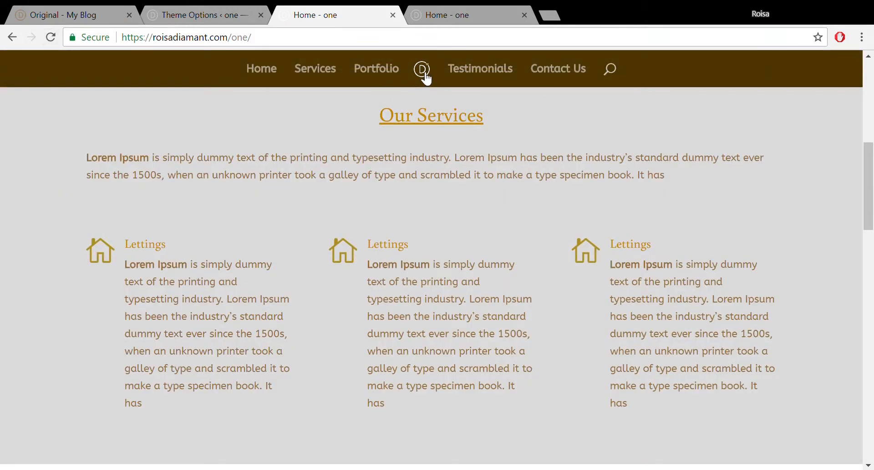
pyautogui.click(492, 77)
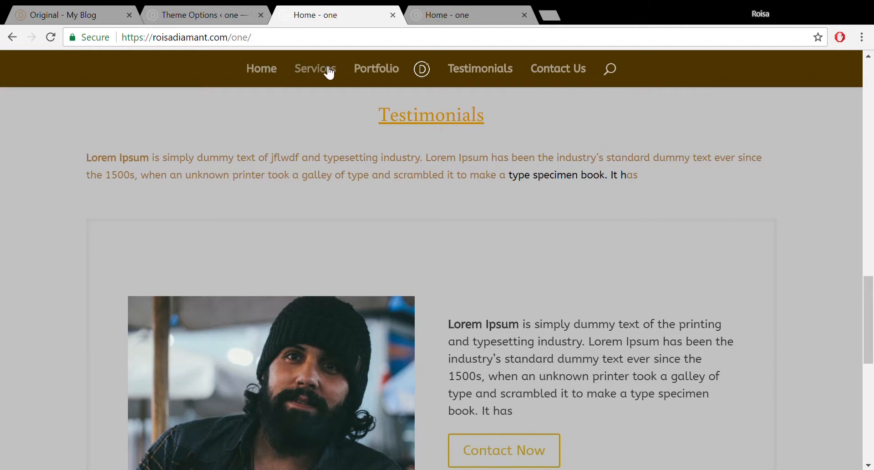
pyautogui.click(330, 72)
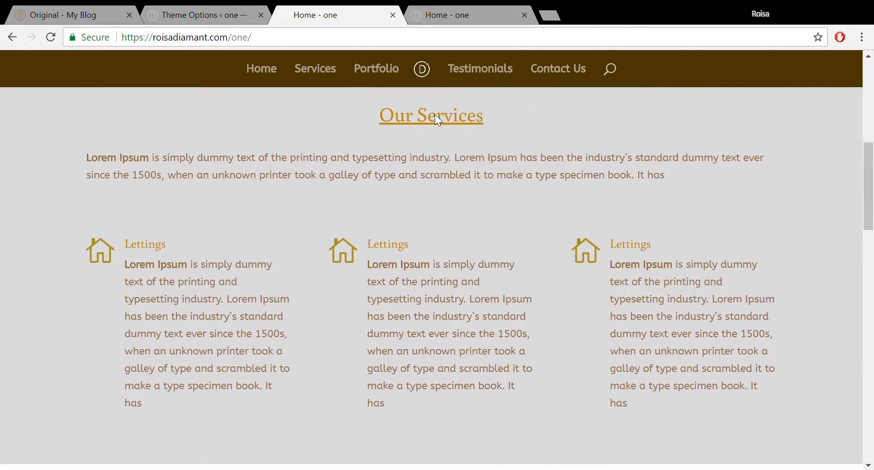
pyautogui.click(203, 5)
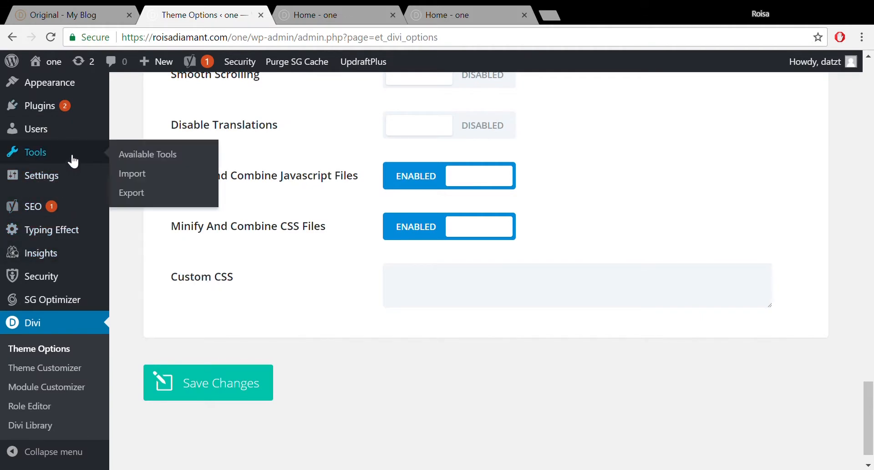
# - Open the Customizer from the Appearance menu
pyautogui.moveTo(84, 86)
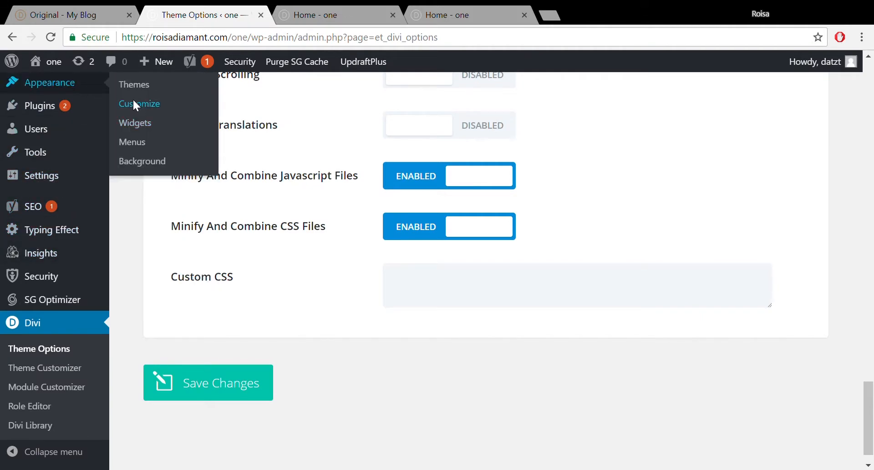
pyautogui.click(135, 104)
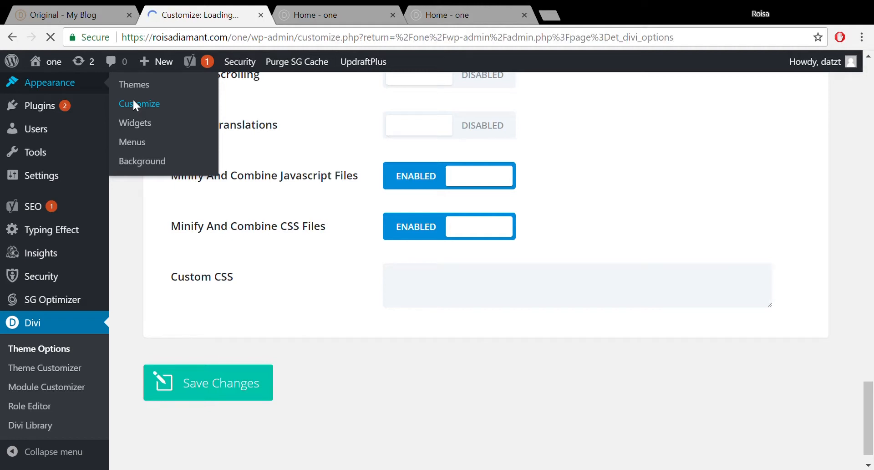
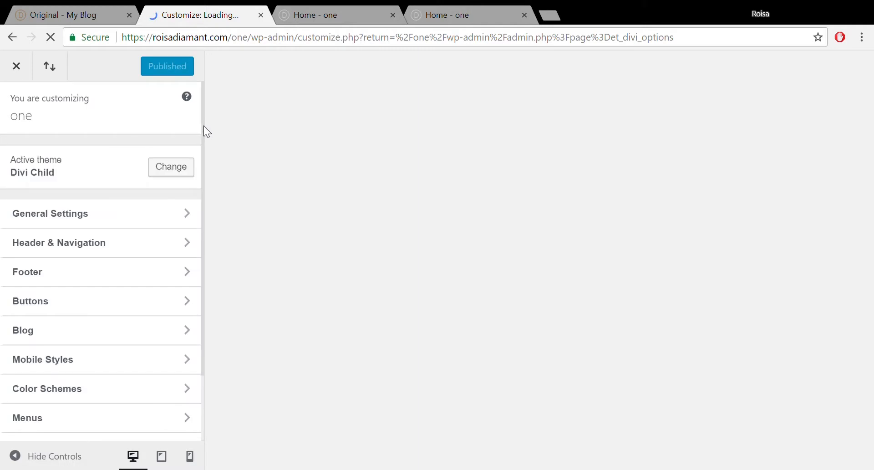
# - Open Header & Navigation's Fixed Navigation Settings and scroll through its colour options
pyautogui.scroll(-2, 201, 144)
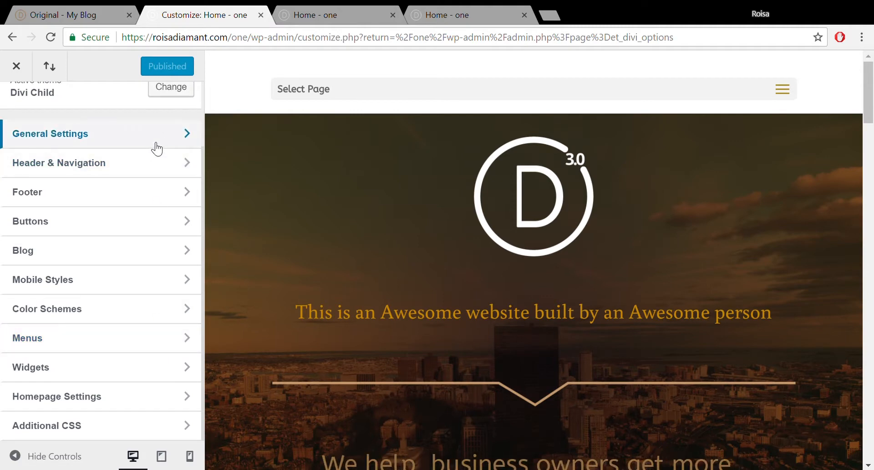
pyautogui.click(154, 164)
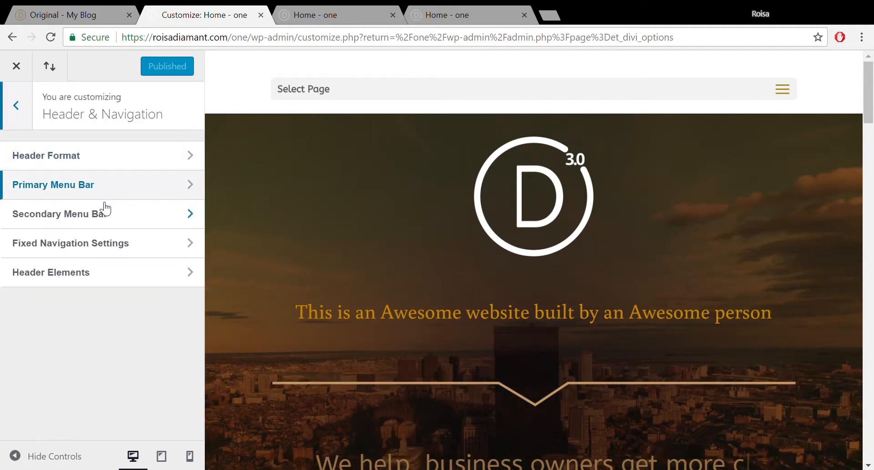
pyautogui.click(95, 246)
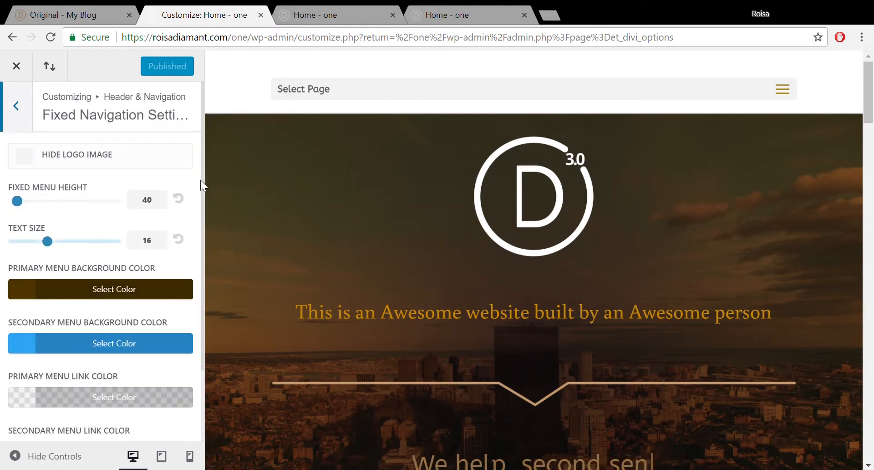
pyautogui.moveTo(203, 173); pyautogui.dragTo(201, 261)
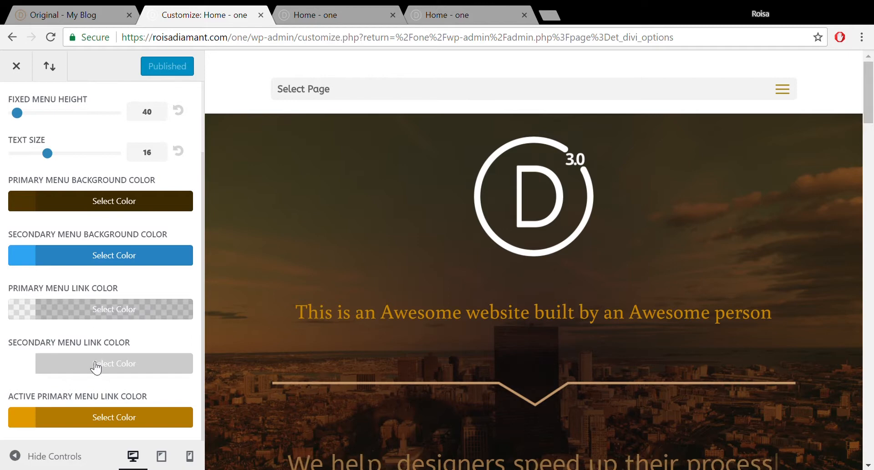
# - Inspect the Active Primary Menu Link Color picker, then close the Customizer
pyautogui.click(75, 416)
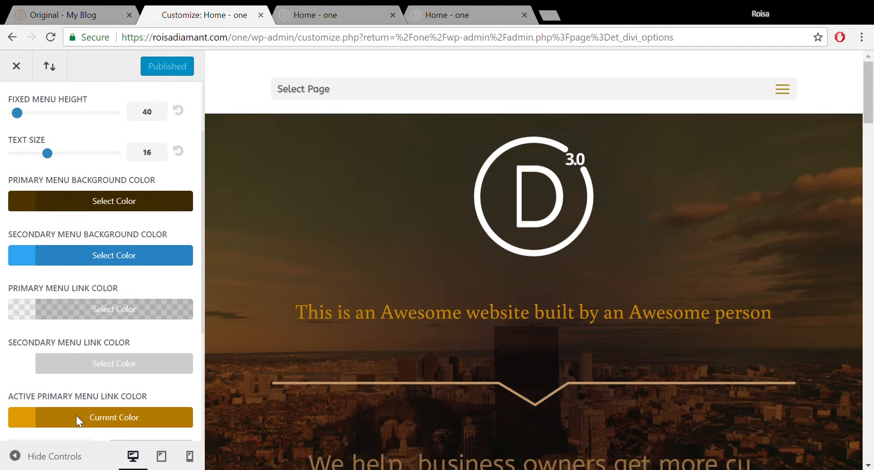
pyautogui.click(25, 414)
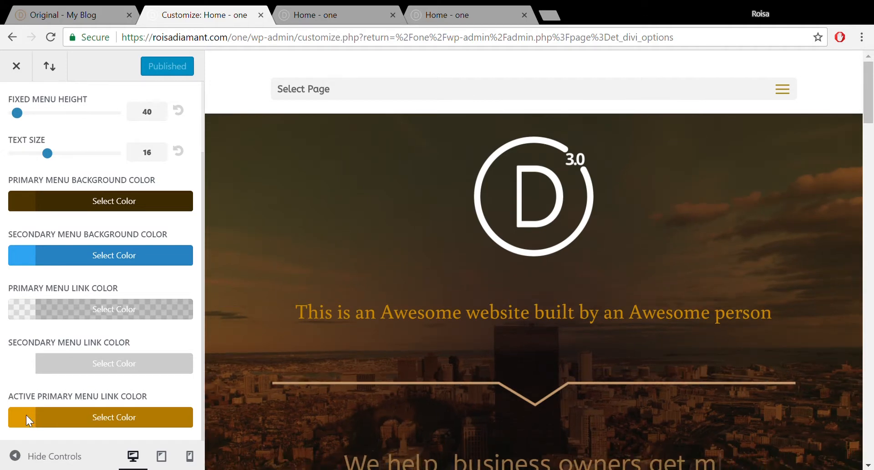
pyautogui.click(52, 411)
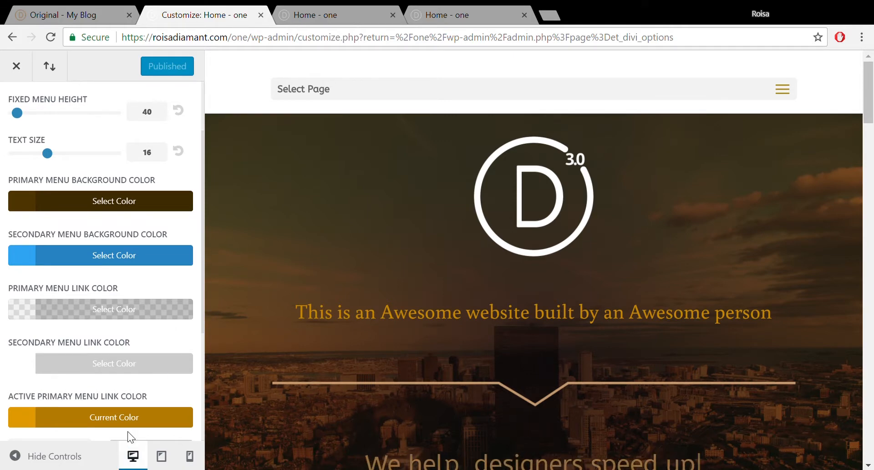
pyautogui.click(133, 416)
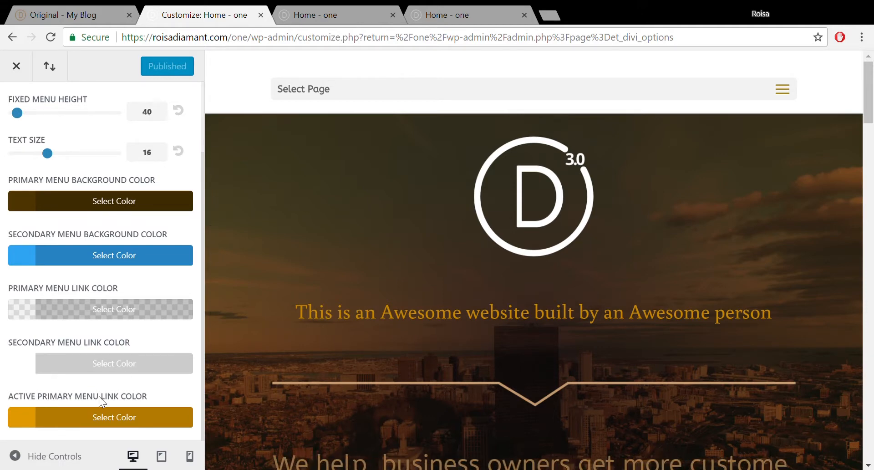
pyautogui.click(51, 416)
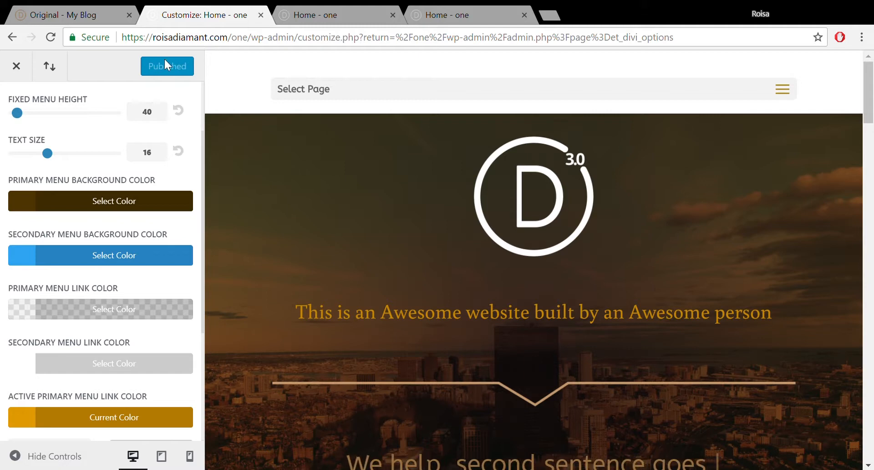
pyautogui.click(12, 70)
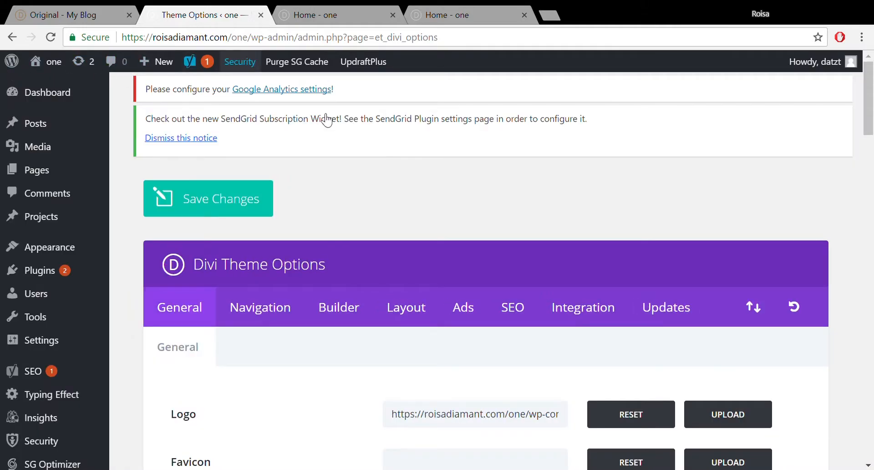
# - On the Home - one tab, jump to Portfolio and scroll down to the Designed by Elegant Themes footer
pyautogui.moveTo(869, 100)
pyautogui.mouseDown()
pyautogui.moveTo(873, 261)
pyautogui.moveTo(873, 91)
pyautogui.mouseUp()
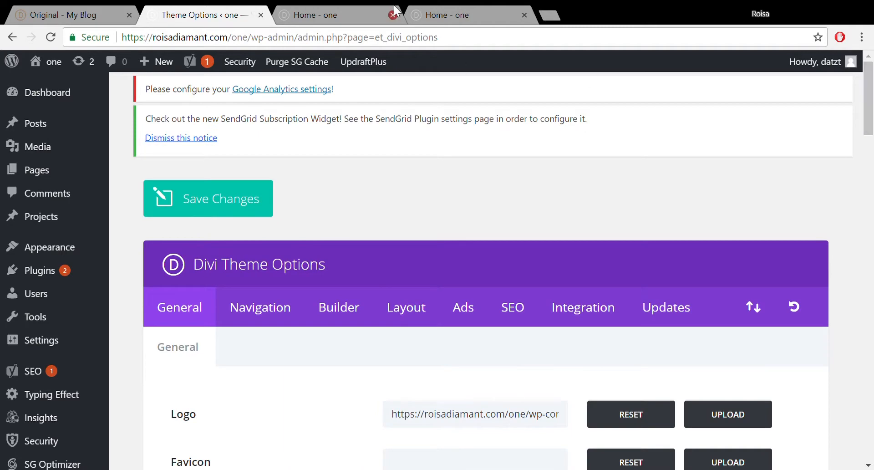
pyautogui.click(308, 8)
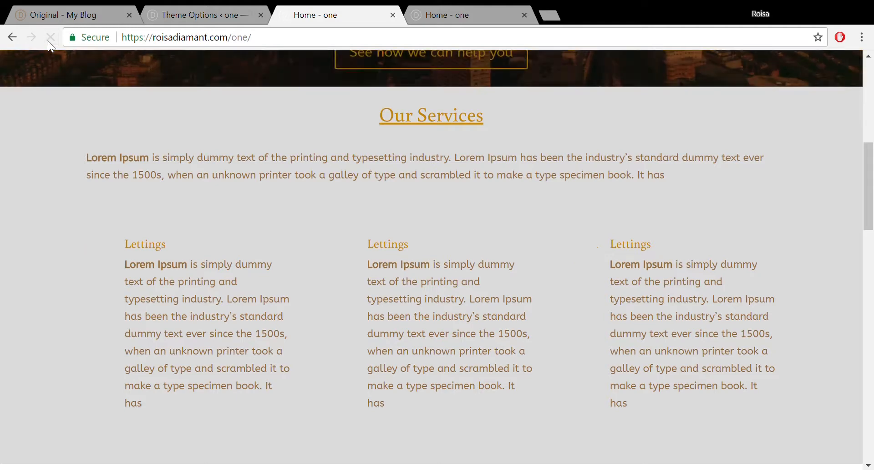
pyautogui.click(383, 81)
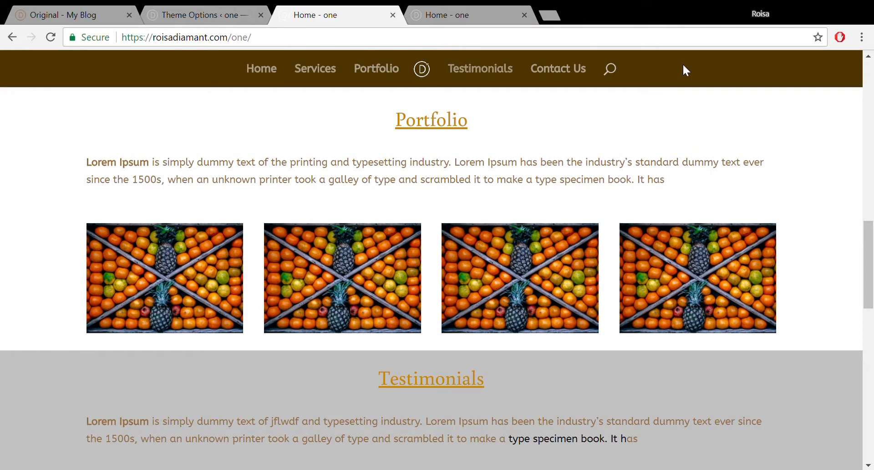
pyautogui.moveTo(870, 287); pyautogui.dragTo(871, 444)
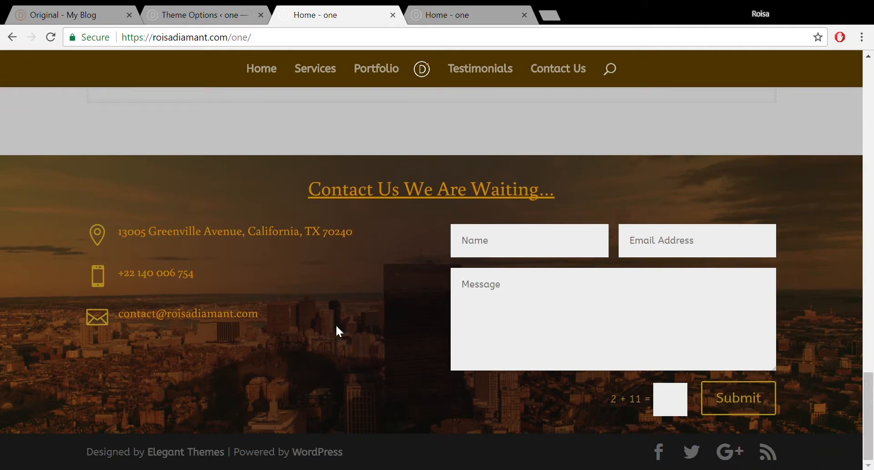
# - On the Original - My Blog tab, change the address from 'original/' to 'wp-admin/' and load it
pyautogui.click(206, 6)
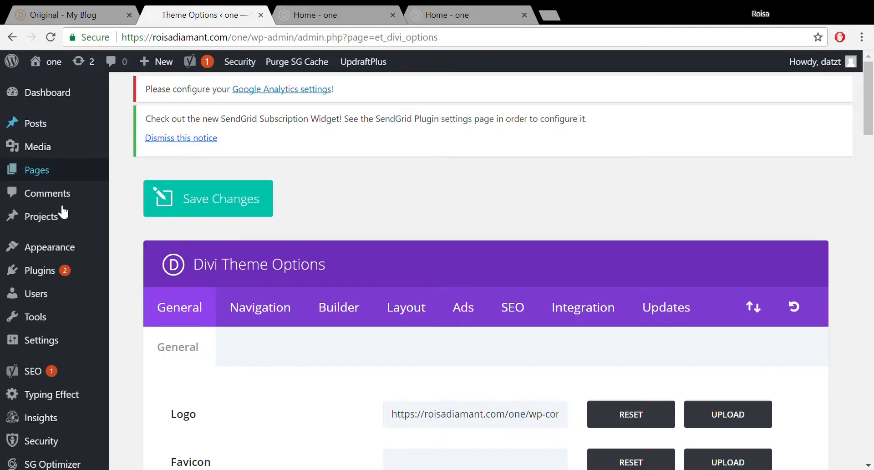
pyautogui.moveTo(57, 277)
pyautogui.moveTo(65, 250)
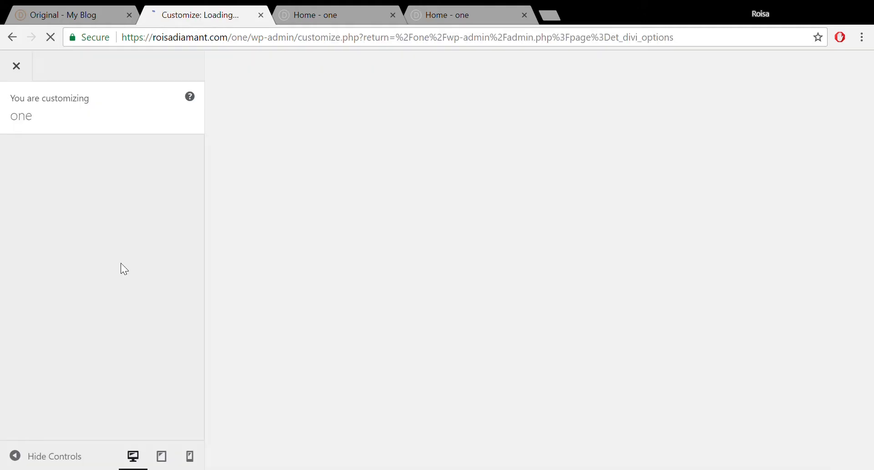
pyautogui.click(42, 13)
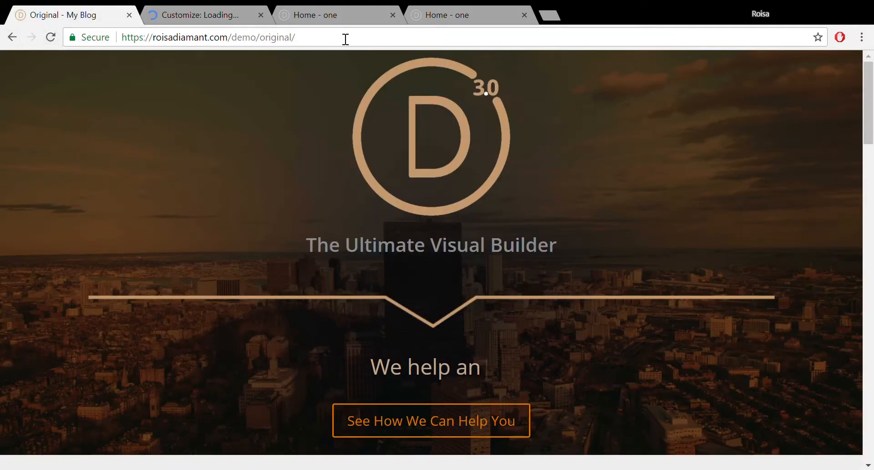
pyautogui.moveTo(312, 40); pyautogui.dragTo(269, 53)
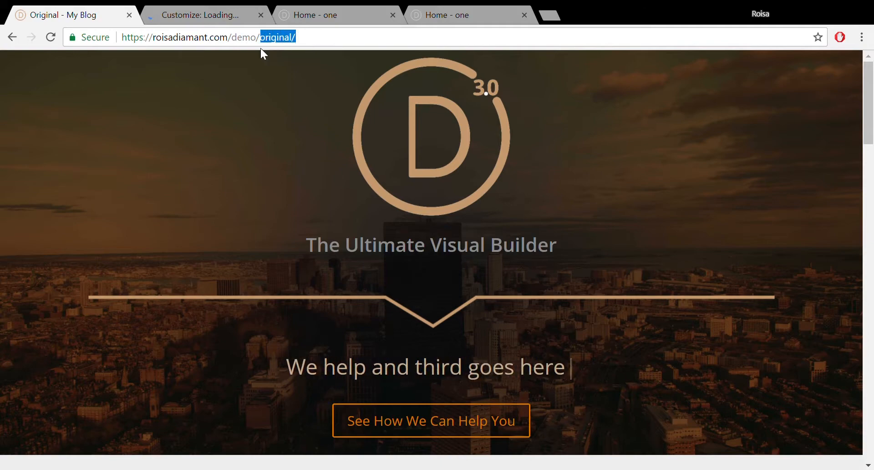
pyautogui.write('wp')
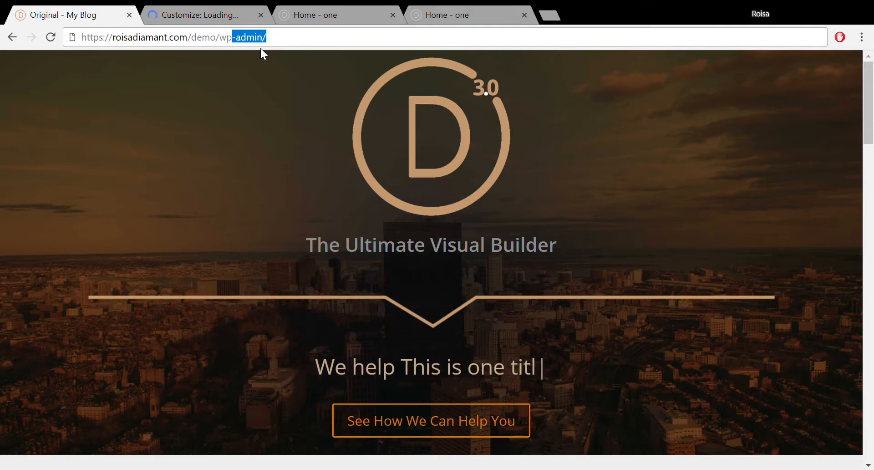
pyautogui.write('-')
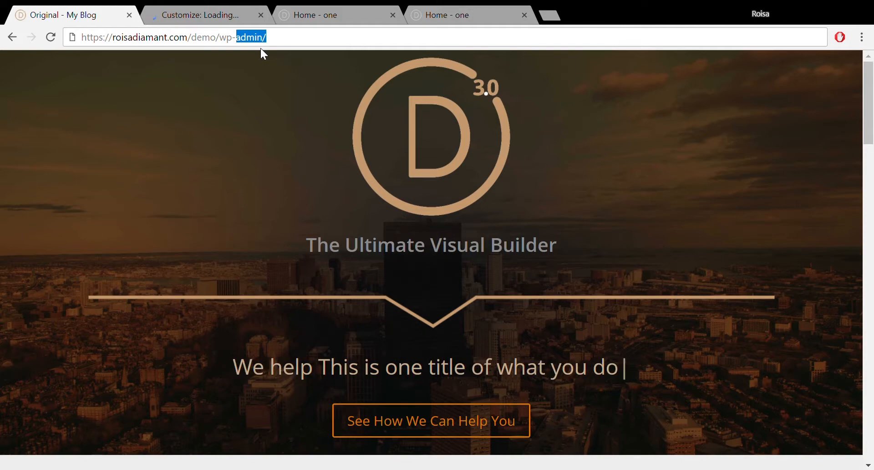
pyautogui.press('Return')
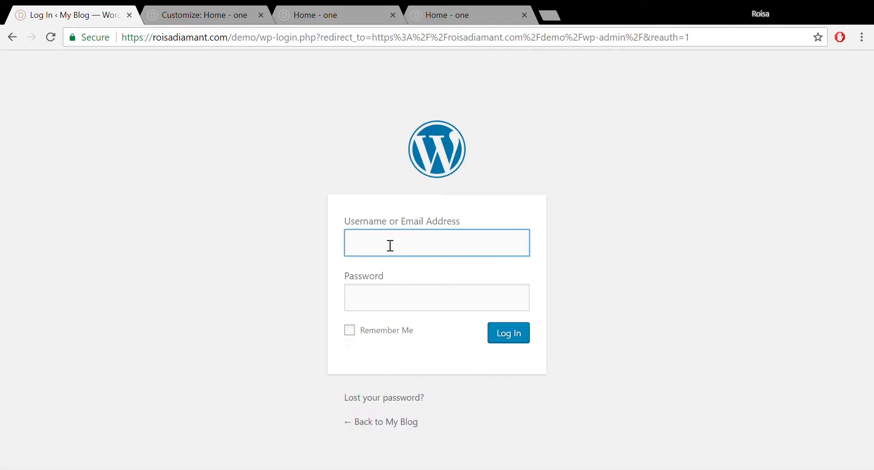
# - Log in to the My Blog demo site with its username and password, then open Appearance > Customize
pyautogui.click(387, 310)
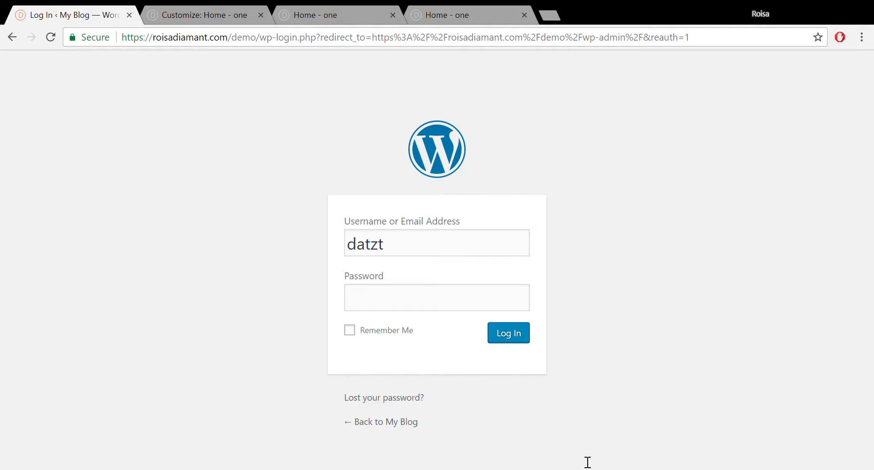
pyautogui.click(395, 299)
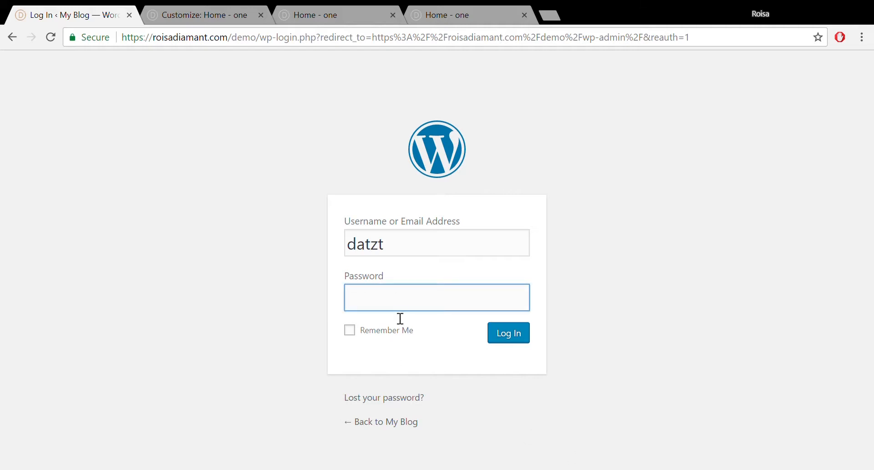
pyautogui.hotkey('ctrl', 'v')
pyautogui.click(531, 338)
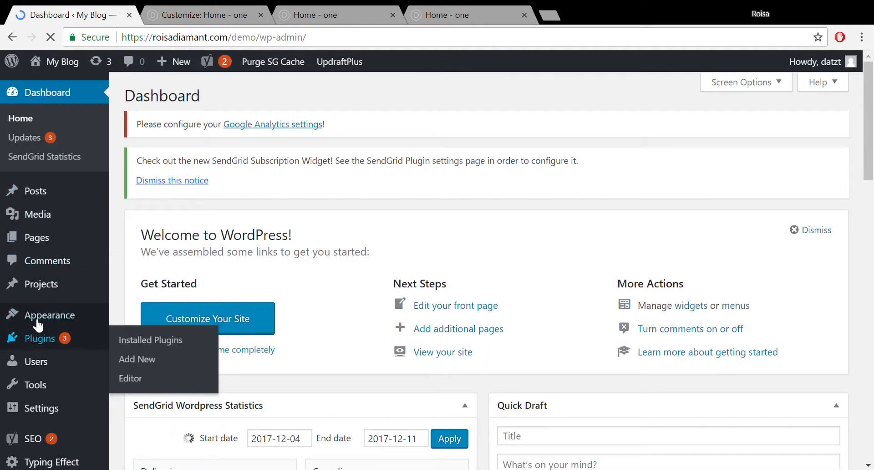
pyautogui.moveTo(46, 315)
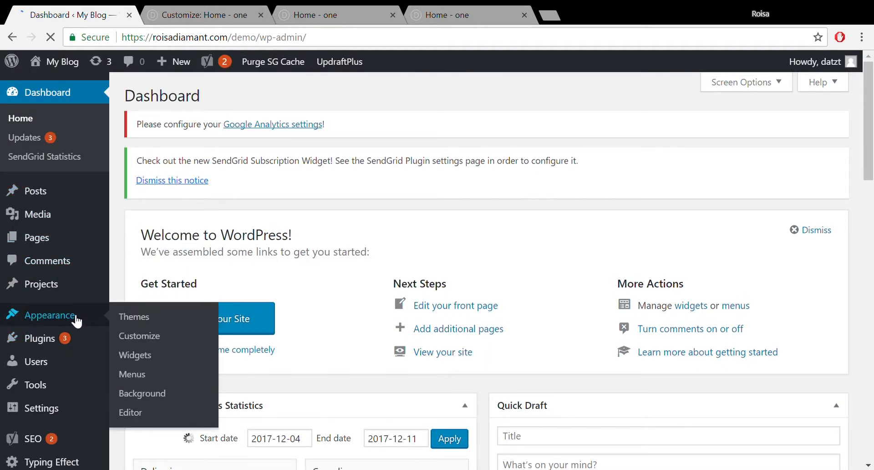
pyautogui.click(139, 337)
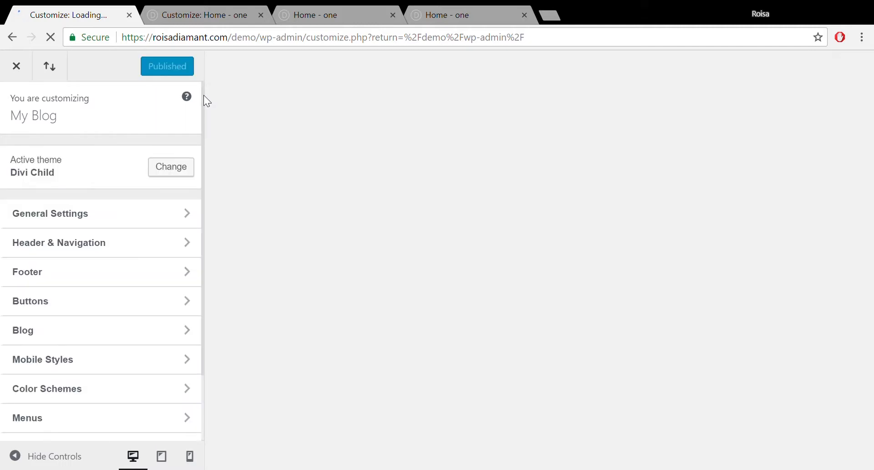
# - Copy the #footer-bottom rule from the demo site's Additional CSS, then view the Home - one footer
pyautogui.scroll(-2, 203, 98)
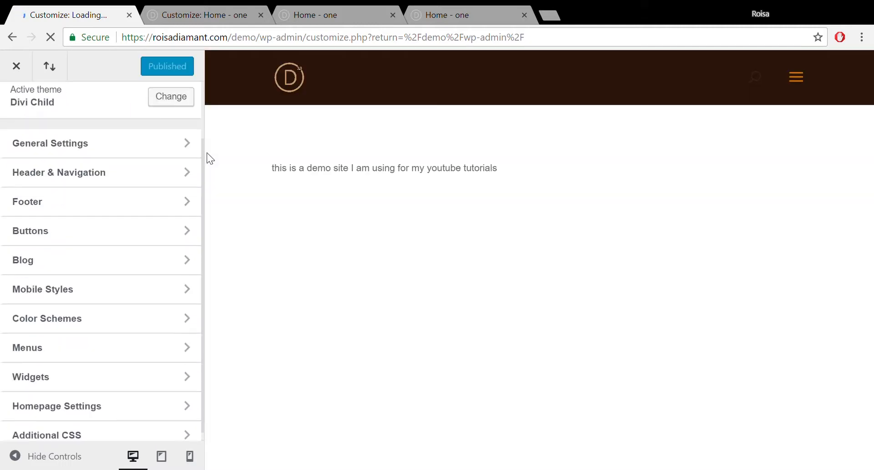
pyautogui.click(165, 205)
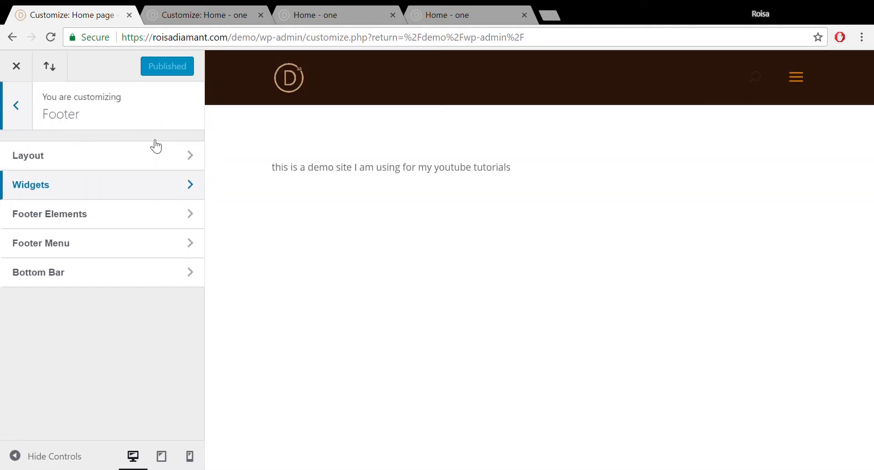
pyautogui.click(14, 108)
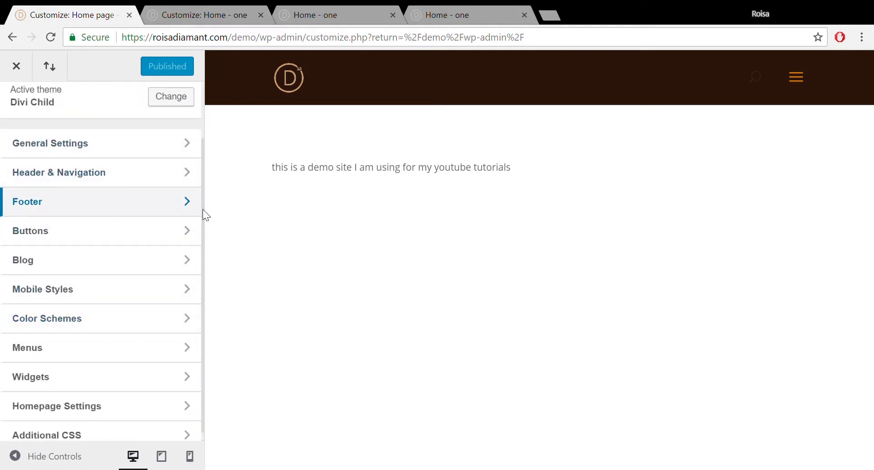
pyautogui.scroll(-1, 203, 211)
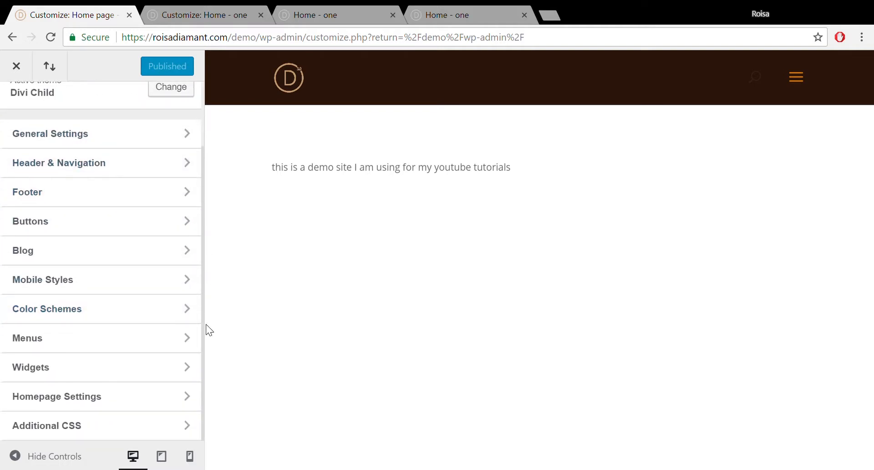
pyautogui.click(163, 430)
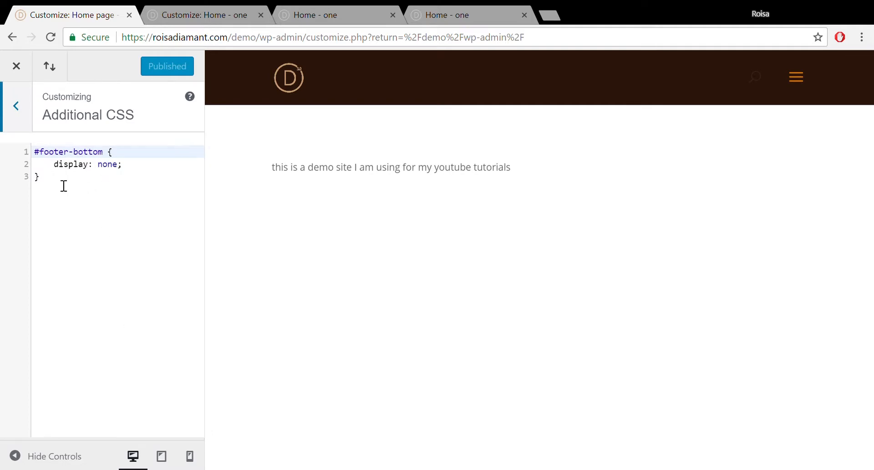
pyautogui.moveTo(56, 185); pyautogui.dragTo(25, 145)
pyautogui.hotkey('ctrl', 'c')
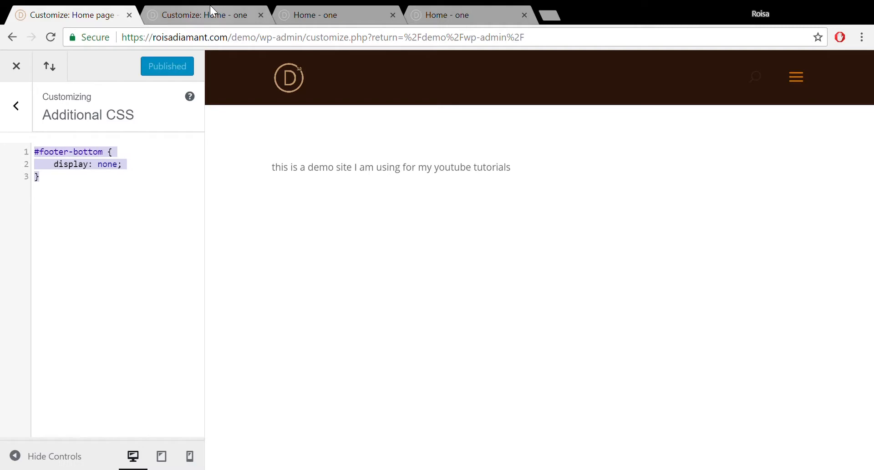
pyautogui.click(218, 13)
pyautogui.click(295, 18)
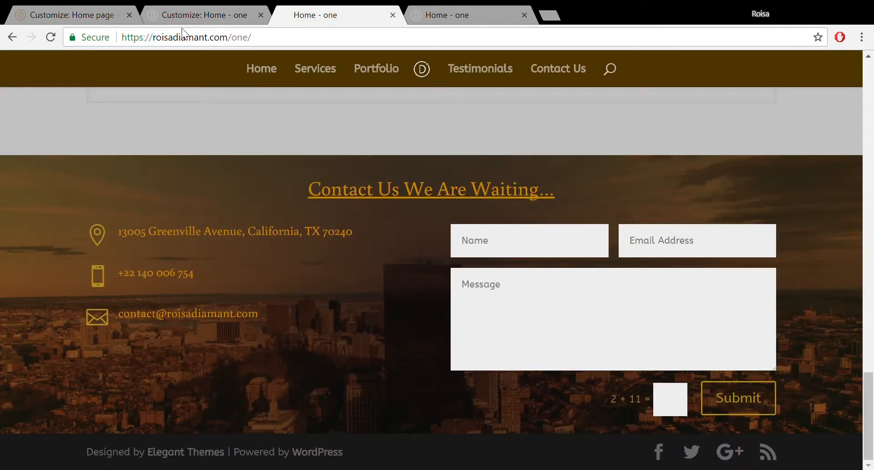
# - Paste '#footer-bottom { display: none; }' into the one site's Additional CSS and publish it
pyautogui.click(182, 10)
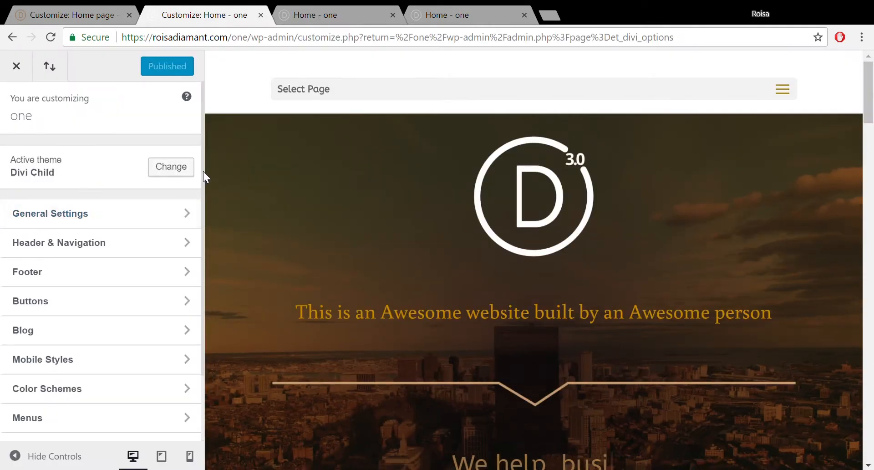
pyautogui.scroll(-2, 203, 209)
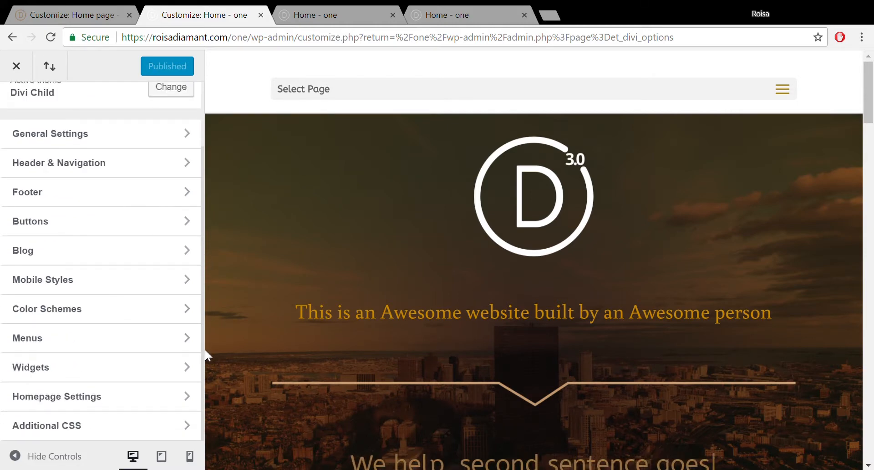
pyautogui.click(183, 426)
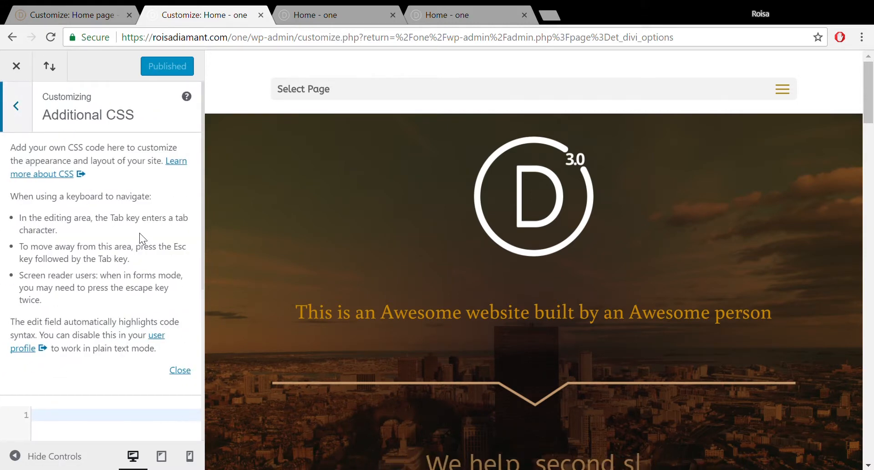
pyautogui.moveTo(204, 282); pyautogui.dragTo(206, 363)
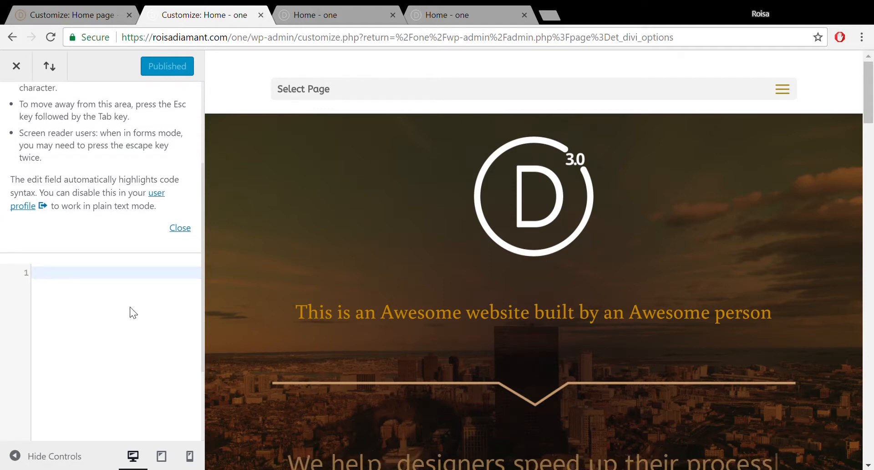
pyautogui.hotkey('ctrl', 'v')
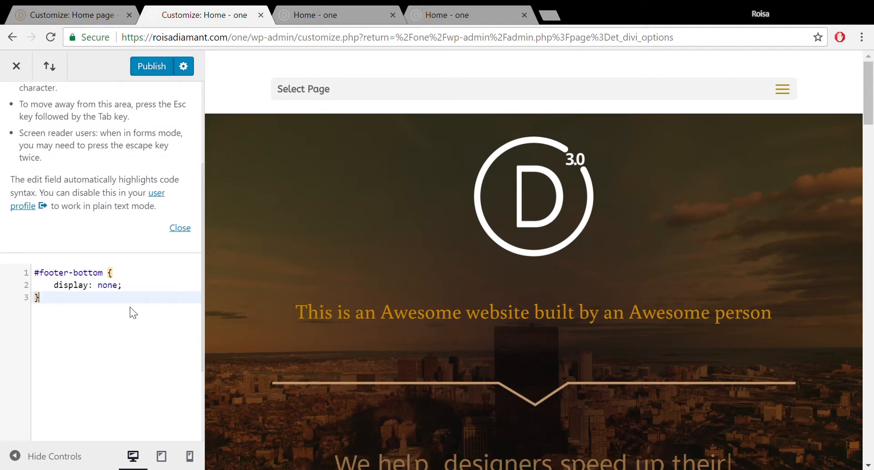
pyautogui.click(150, 64)
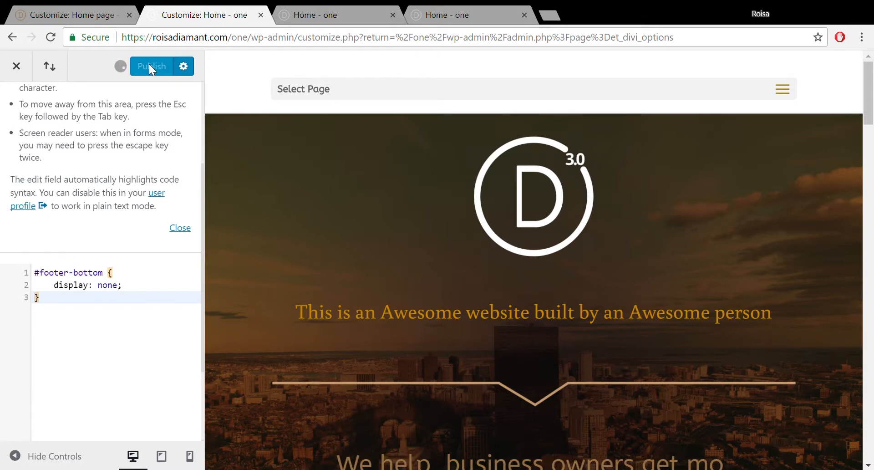
pyautogui.click(16, 65)
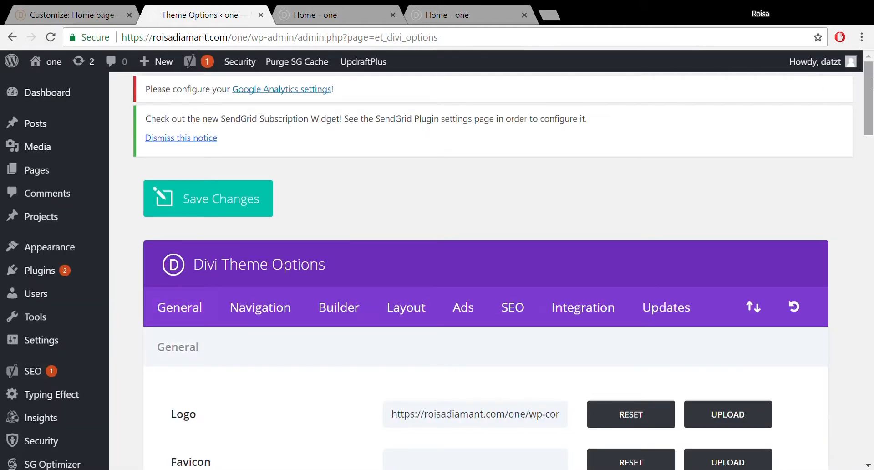
# - Confirm the Home - one page no longer shows the credit bar, then close the demo site's Customizer
pyautogui.click(319, 11)
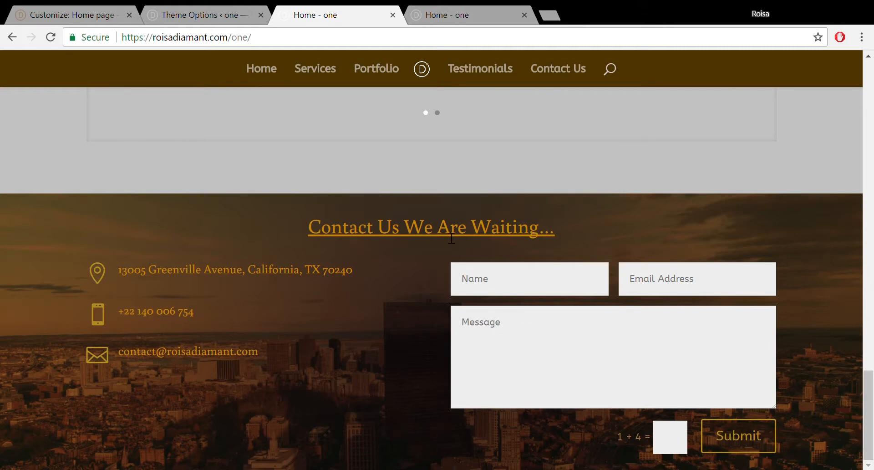
pyautogui.click(450, 10)
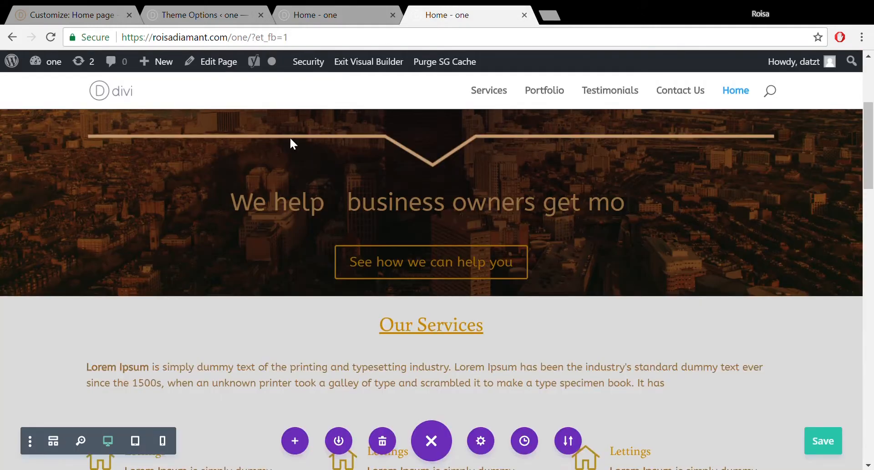
pyautogui.click(57, 10)
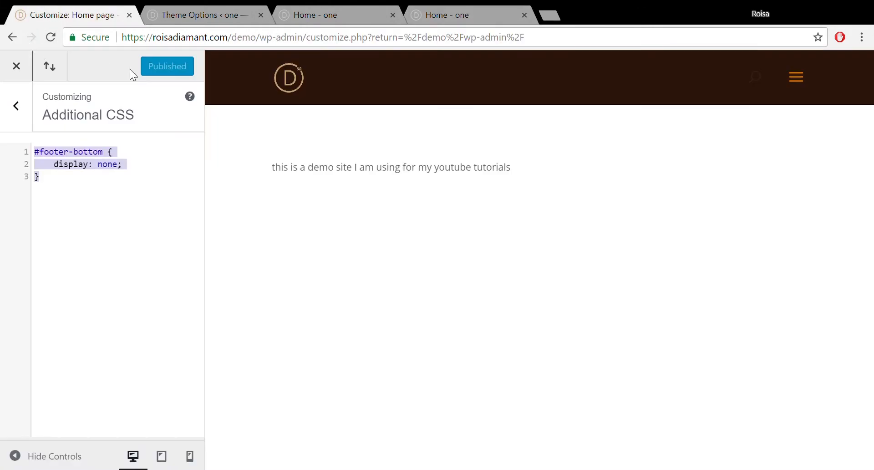
pyautogui.click(17, 69)
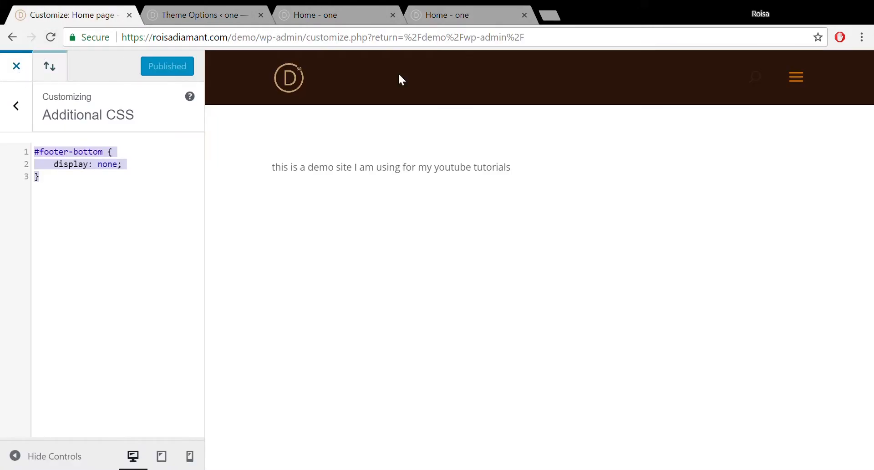
# - Load roisadiamant.com/demo/original and scroll to its footer with centered links and 2018 copyright
pyautogui.moveTo(365, 67)
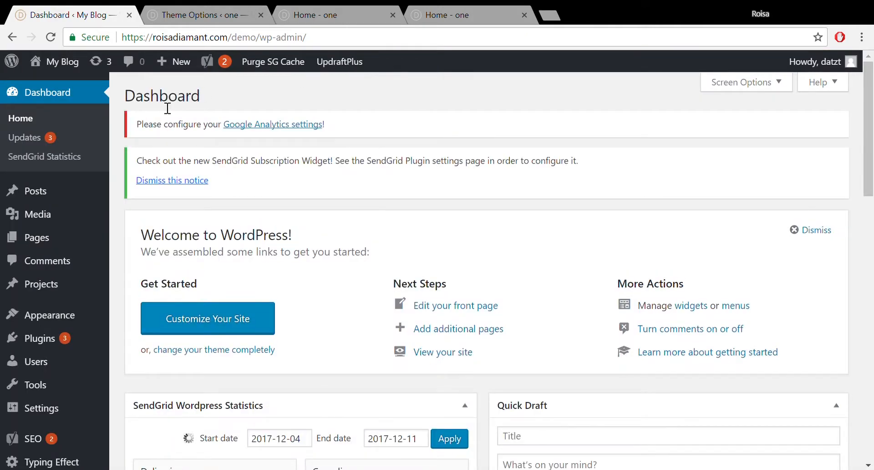
pyautogui.moveTo(54, 209)
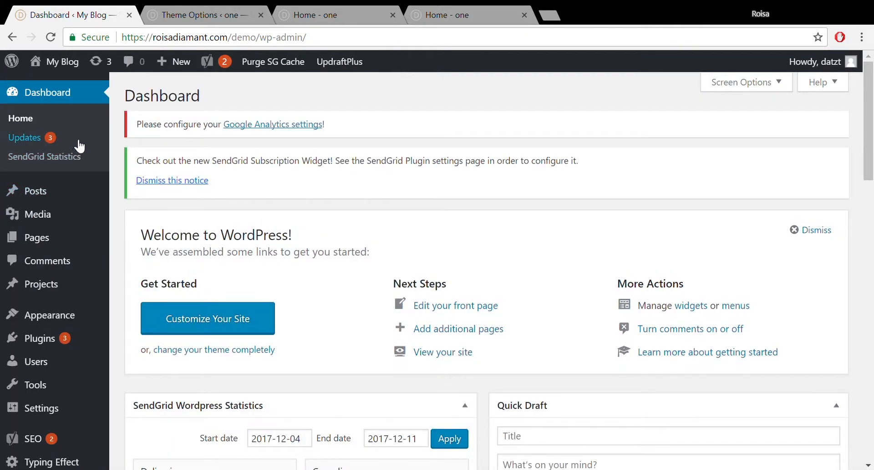
pyautogui.moveTo(315, 39); pyautogui.dragTo(266, 60)
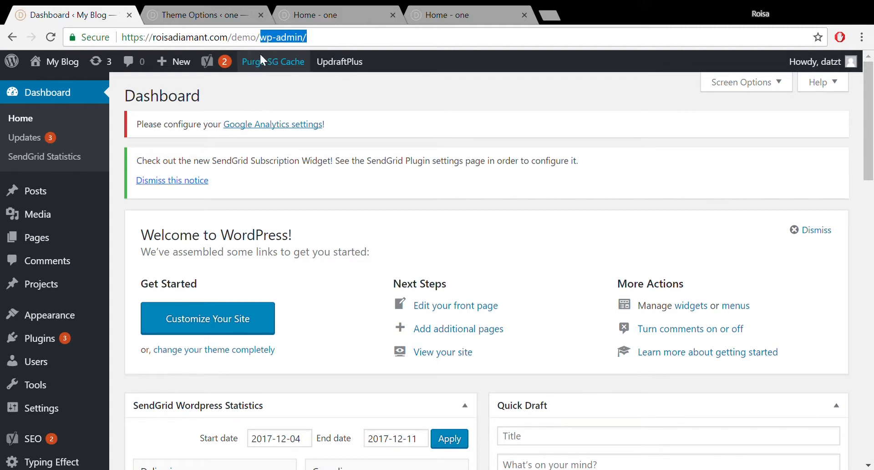
pyautogui.write('origi')
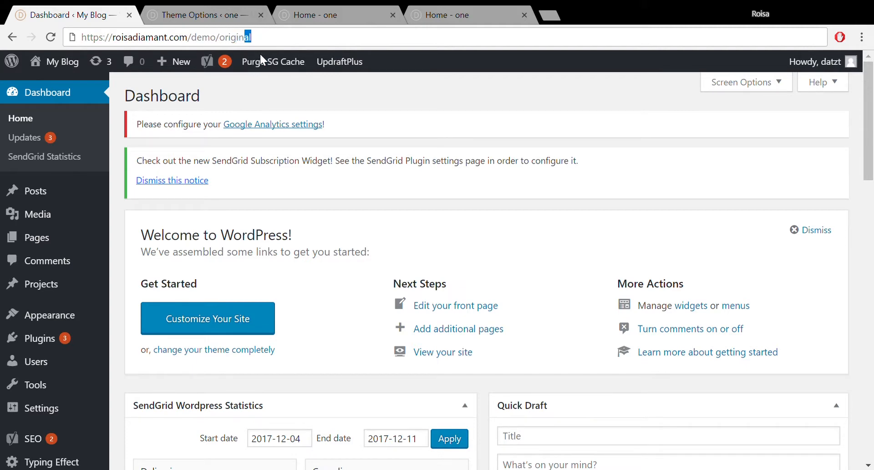
pyautogui.write('nal')
pyautogui.press('Return')
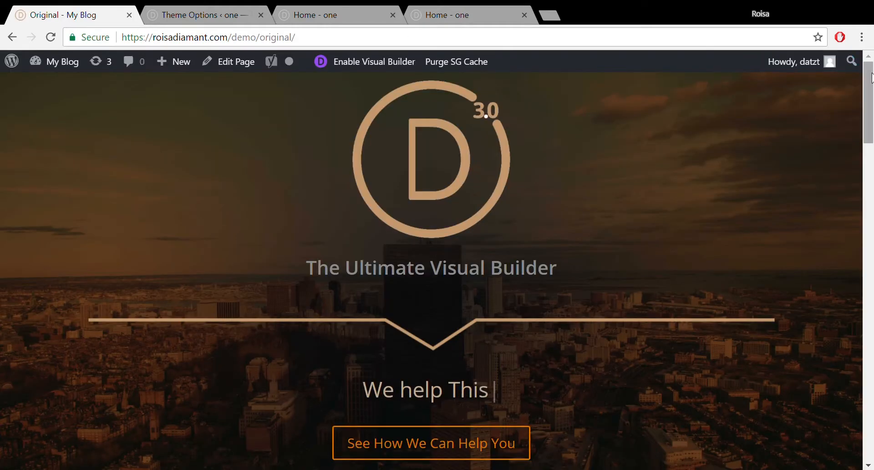
pyautogui.moveTo(869, 101); pyautogui.dragTo(869, 460)
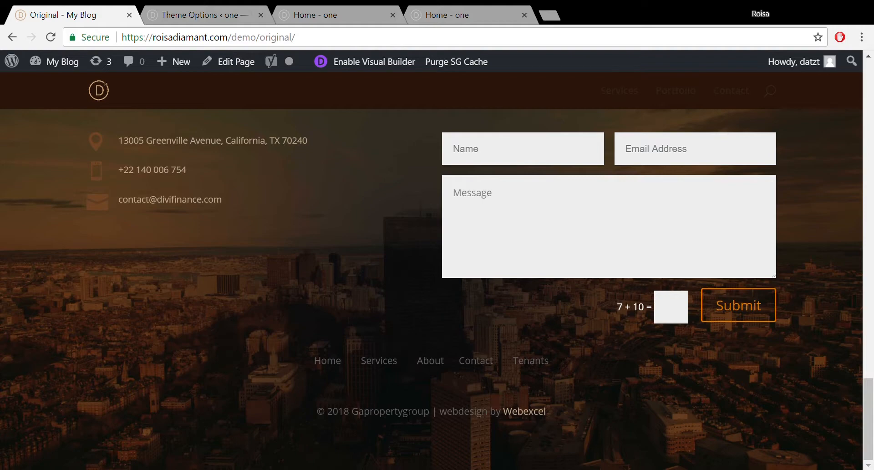
# - Save the Home - one page in the Visual Builder, then scroll back through its contact section
pyautogui.click(448, 15)
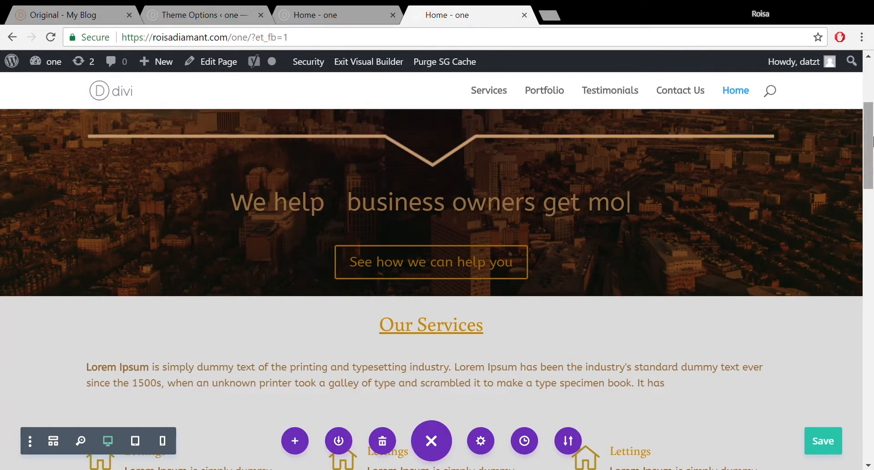
pyautogui.moveTo(869, 159); pyautogui.dragTo(873, 440)
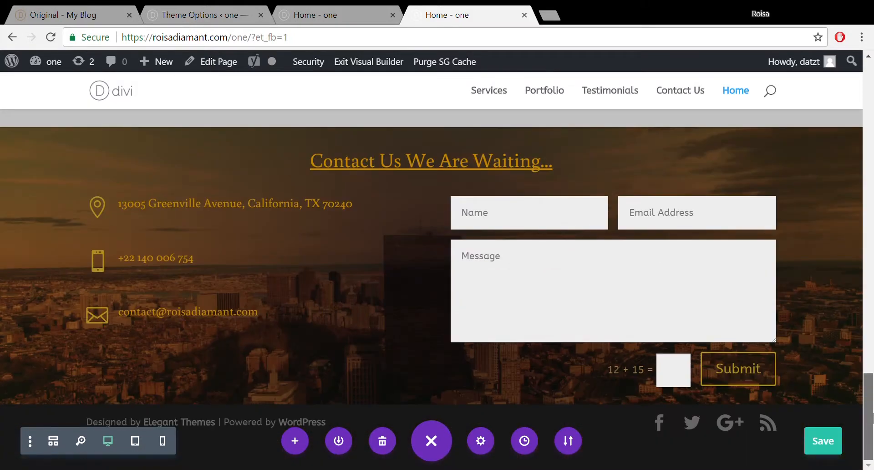
pyautogui.click(820, 441)
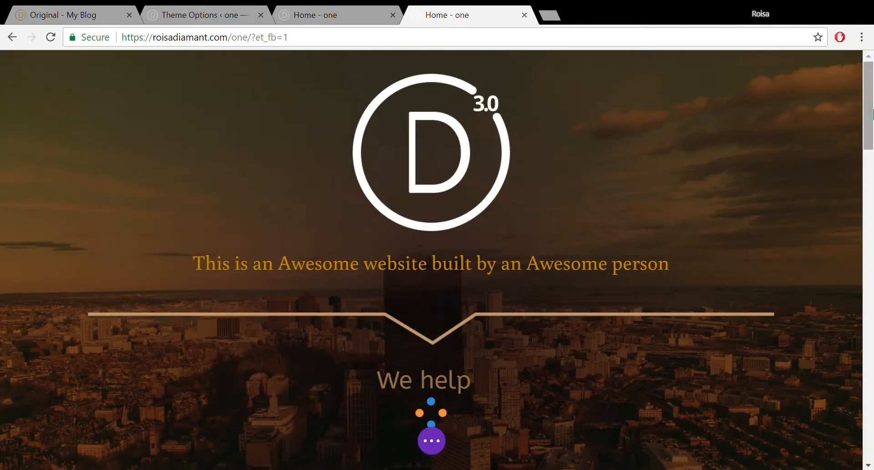
pyautogui.moveTo(872, 109); pyautogui.dragTo(861, 419)
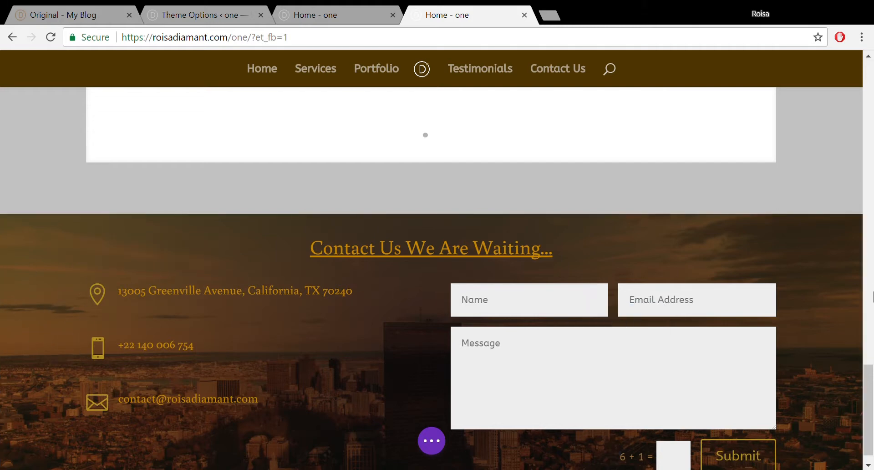
pyautogui.moveTo(871, 406); pyautogui.dragTo(870, 411)
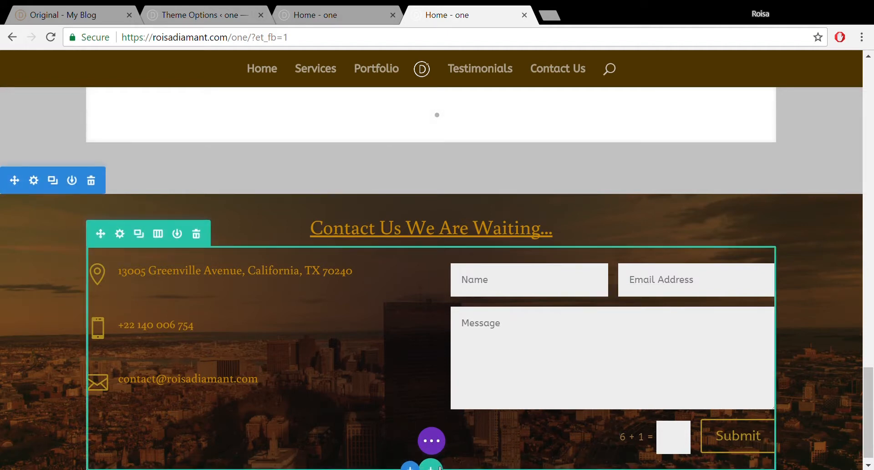
pyautogui.click(435, 467)
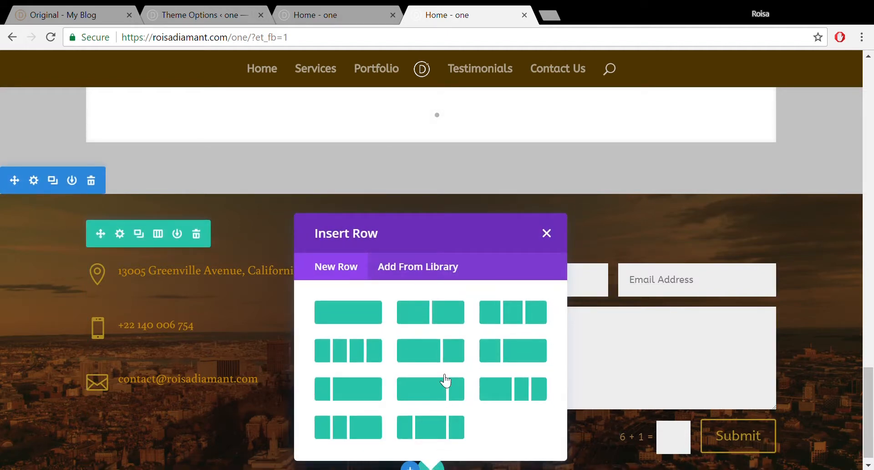
pyautogui.click(549, 240)
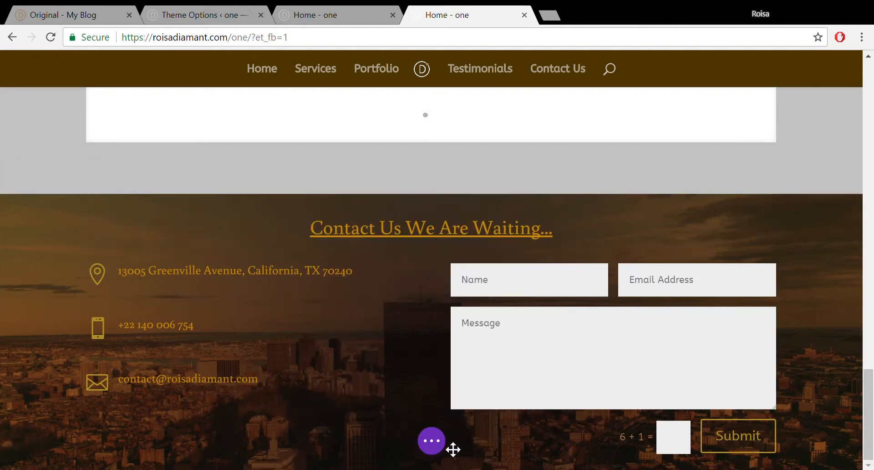
pyautogui.click(440, 444)
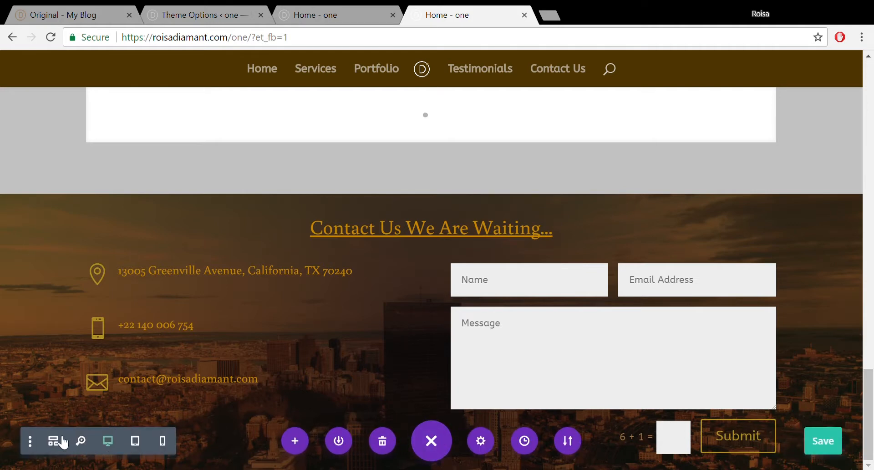
pyautogui.click(53, 443)
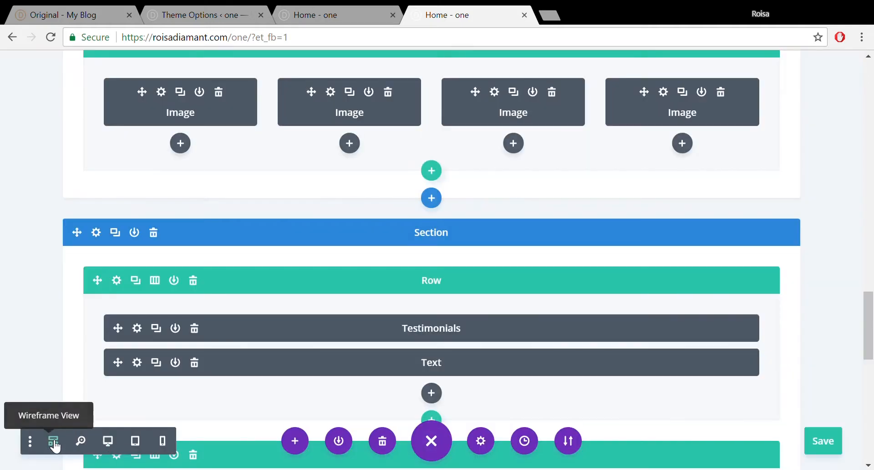
pyautogui.moveTo(872, 332); pyautogui.dragTo(873, 435)
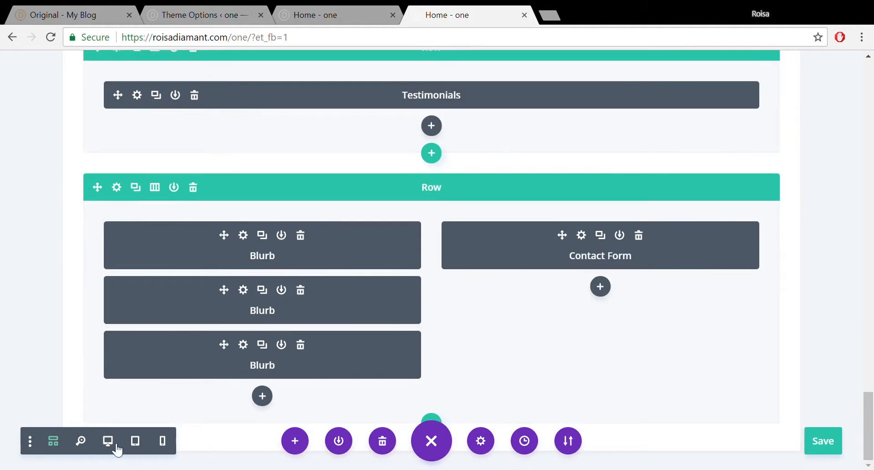
pyautogui.click(30, 442)
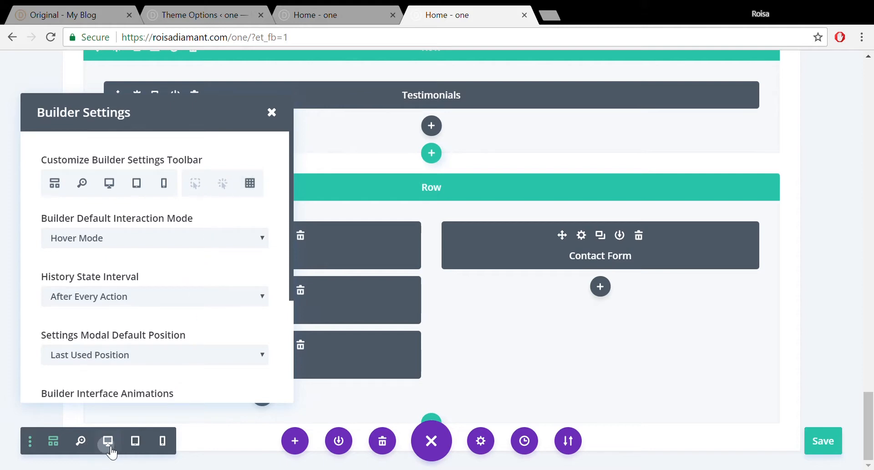
pyautogui.click(108, 441)
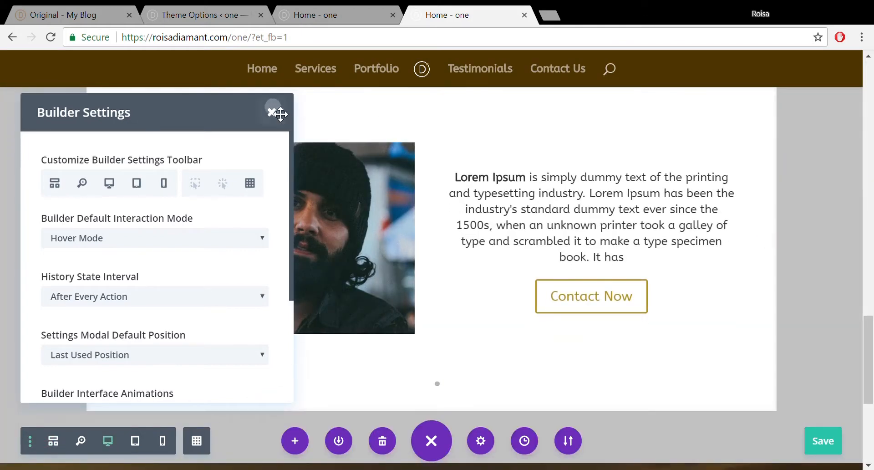
pyautogui.click(273, 112)
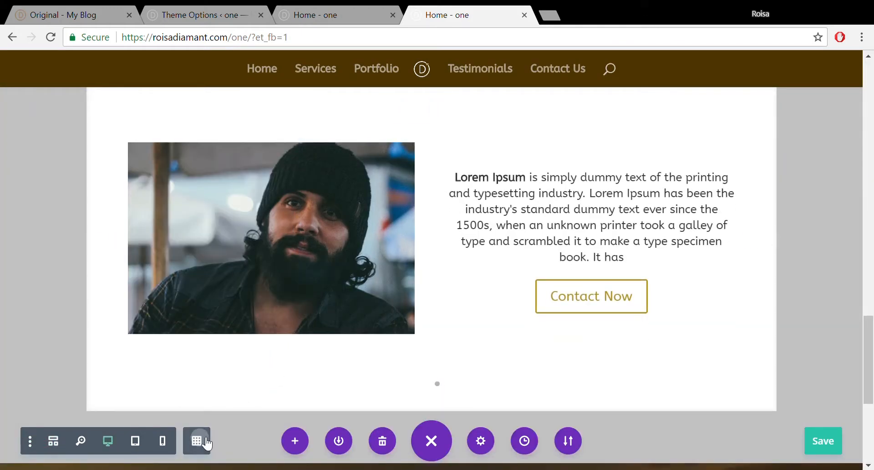
pyautogui.click(207, 442)
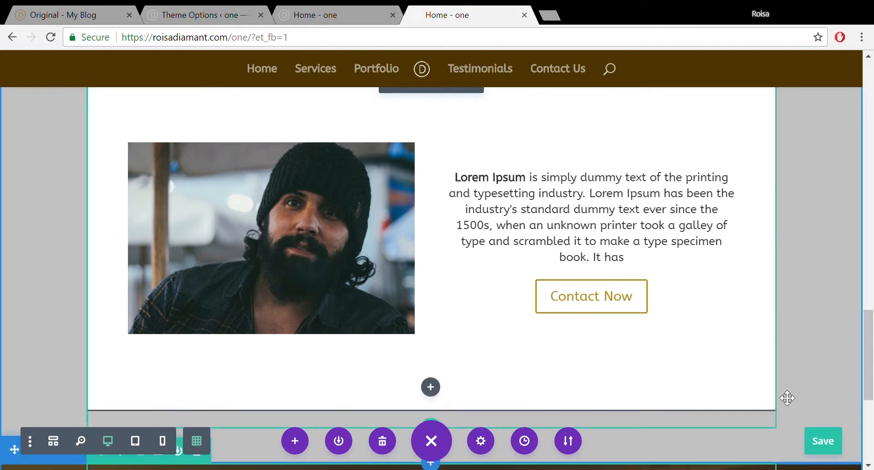
pyautogui.moveTo(873, 351); pyautogui.dragTo(873, 421)
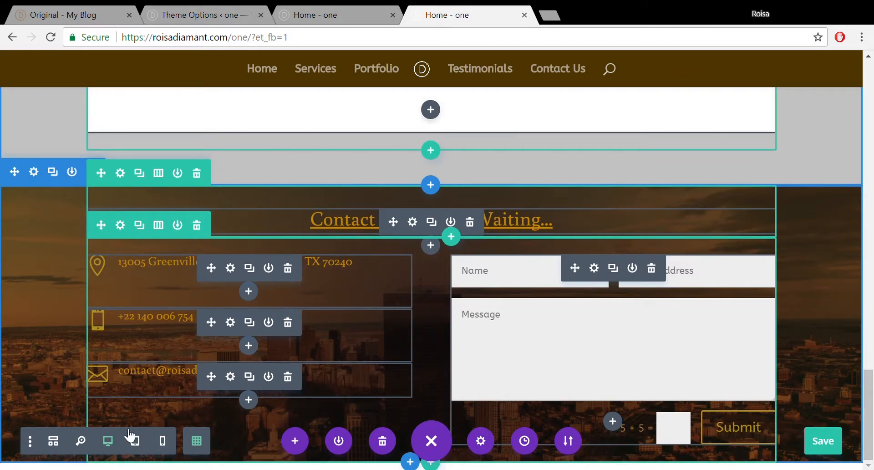
pyautogui.click(200, 445)
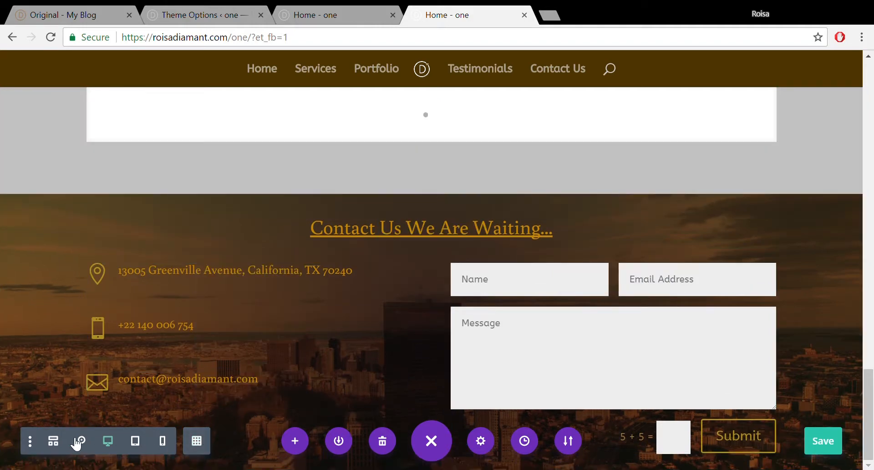
pyautogui.click(53, 440)
pyautogui.moveTo(872, 318); pyautogui.dragTo(872, 418)
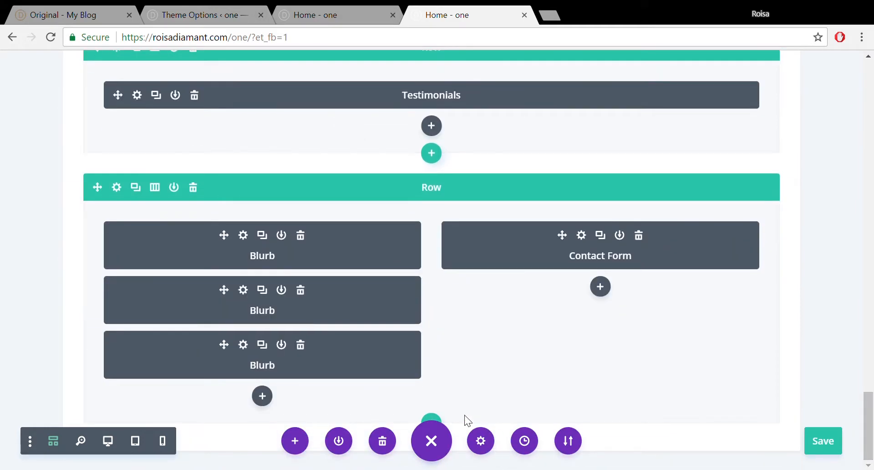
# - Add a one-column row below the Blurb and Contact Form row and insert a Text module into it
pyautogui.click(433, 441)
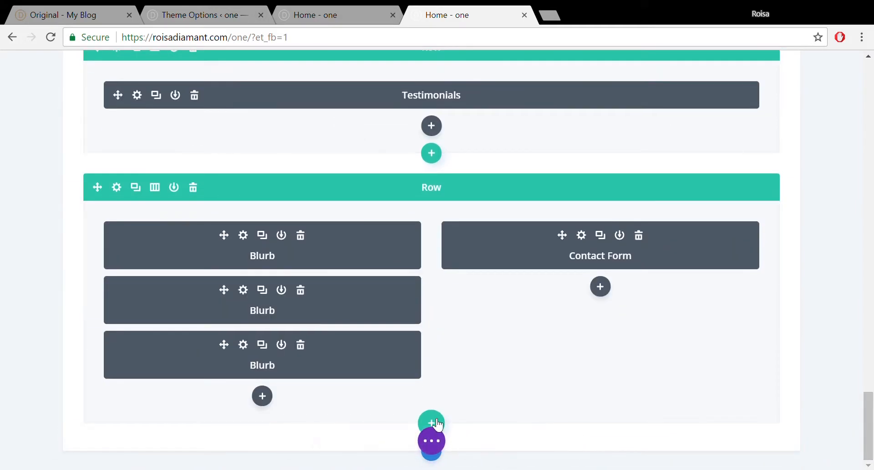
pyautogui.click(432, 422)
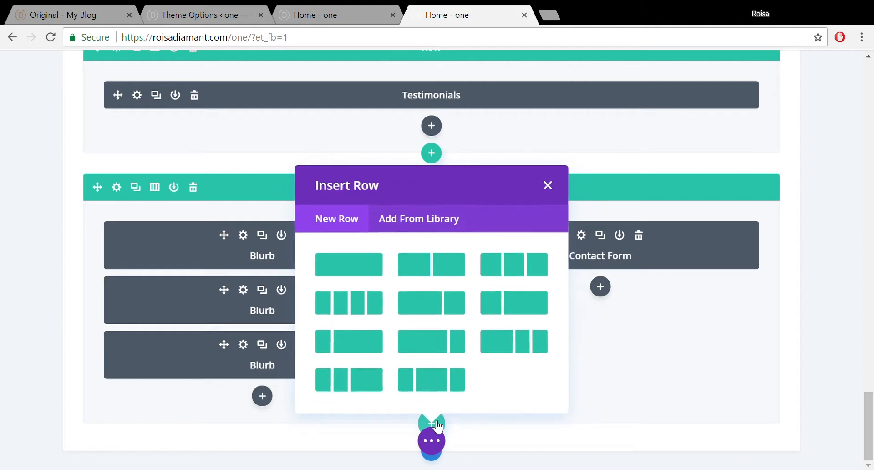
pyautogui.click(360, 267)
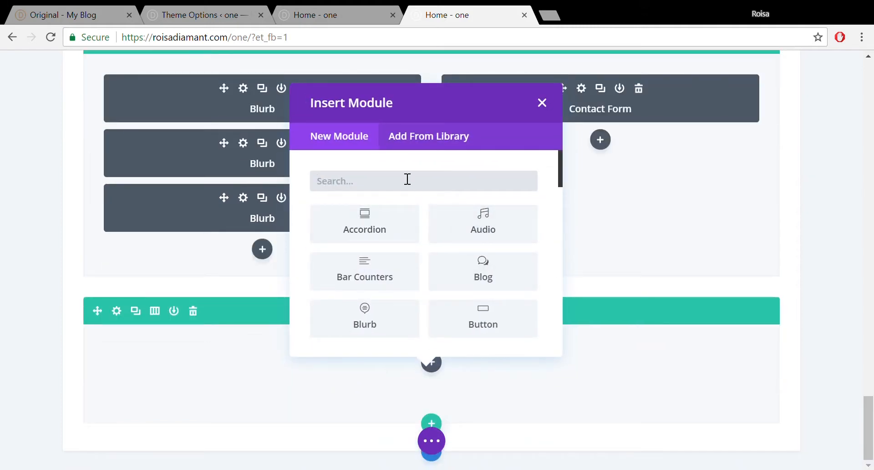
pyautogui.write('te')
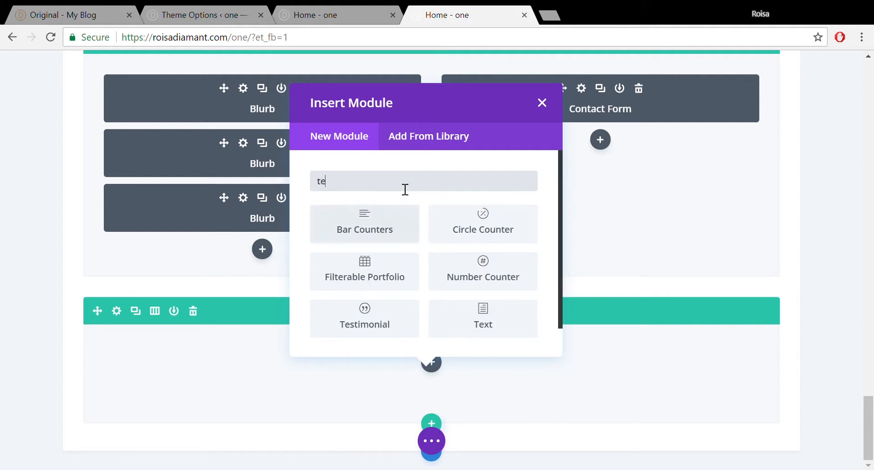
pyautogui.write('xt')
pyautogui.click(389, 218)
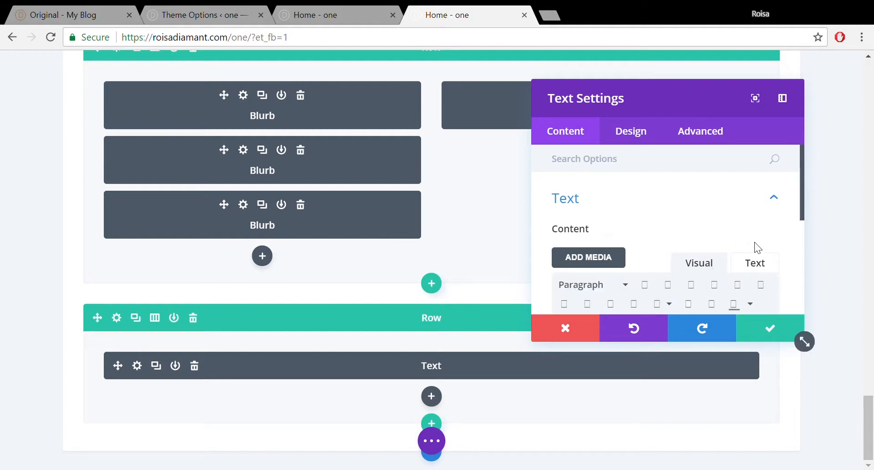
# - Type the menu words Home, Portfolio, Services, Testimonials and Contact Us, capitalising the U in 'Us'
pyautogui.moveTo(802, 193); pyautogui.dragTo(803, 244)
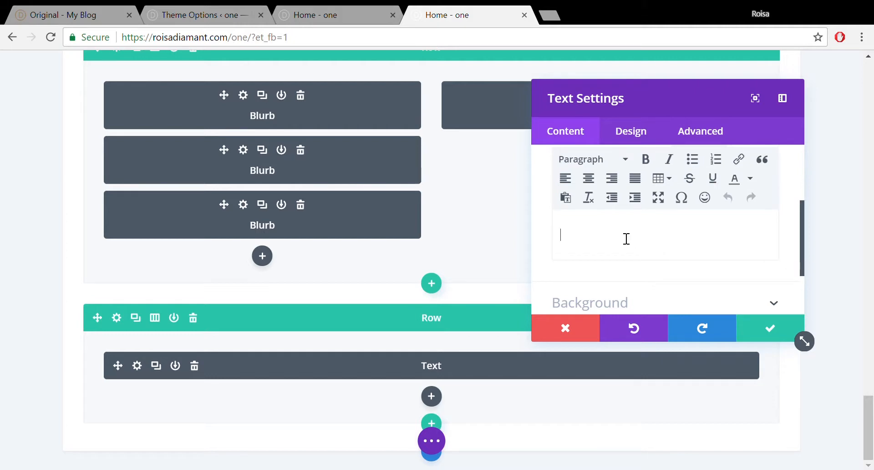
pyautogui.write('Home')
pyautogui.write('Portfolio       Services       ')
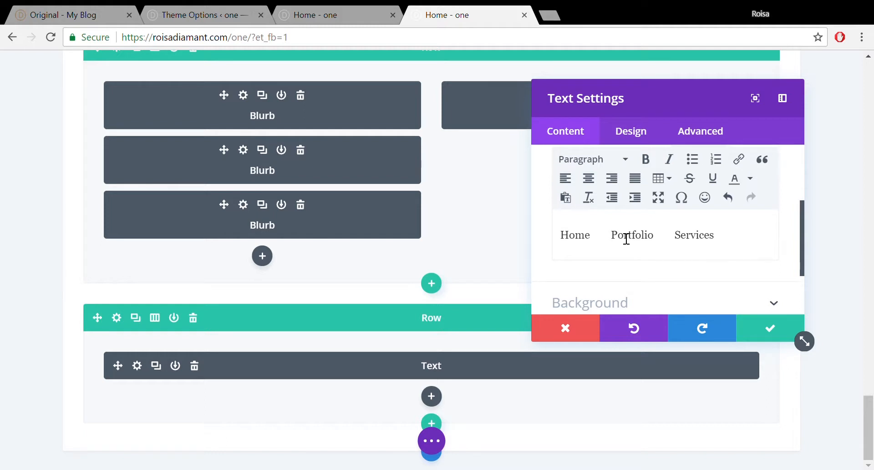
pyautogui.write('Testimonials')
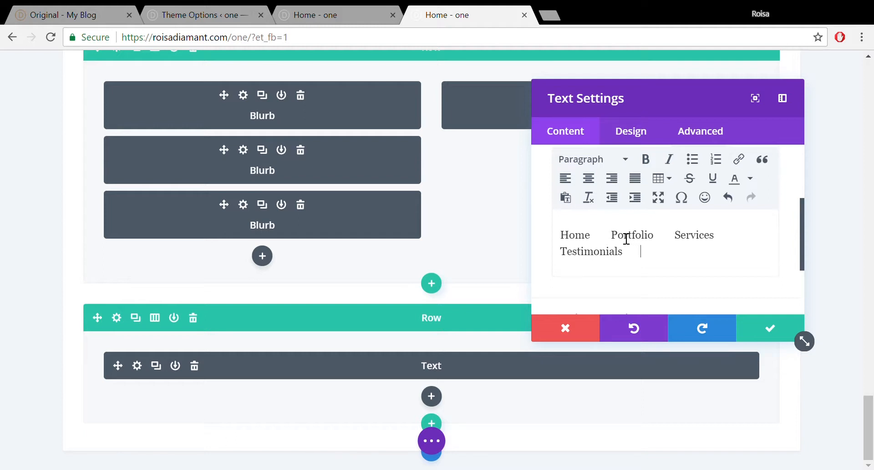
pyautogui.write('Contact us')
pyautogui.press('Left')
pyautogui.press('BackSpace')
pyautogui.write('U')
pyautogui.moveTo(705, 259); pyautogui.dragTo(654, 259)
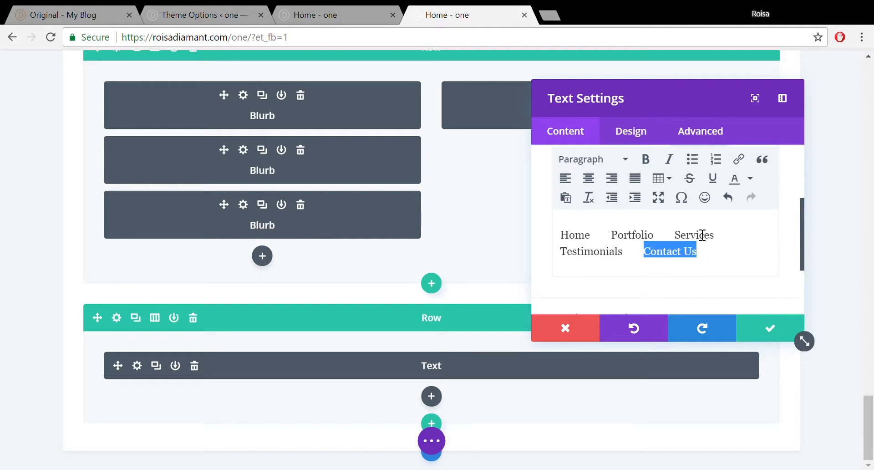
# - Link Contact Us to #contact and Testimonials to #testimonials
pyautogui.click(739, 159)
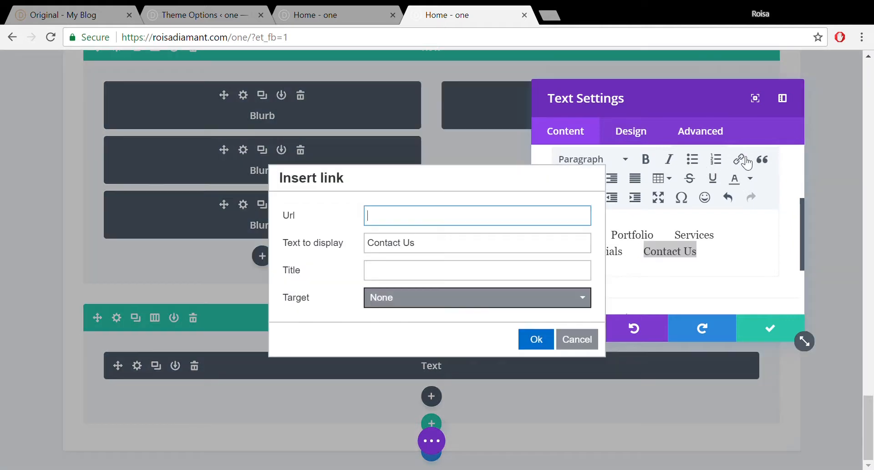
pyautogui.click(453, 280)
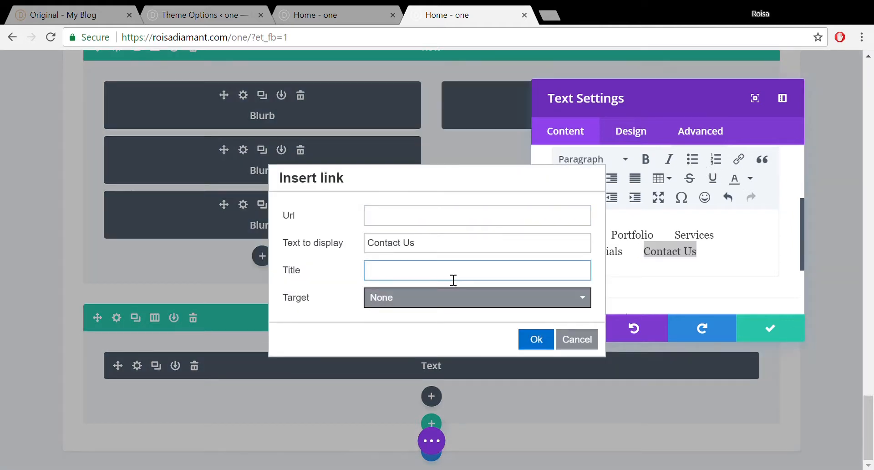
pyautogui.click(433, 217)
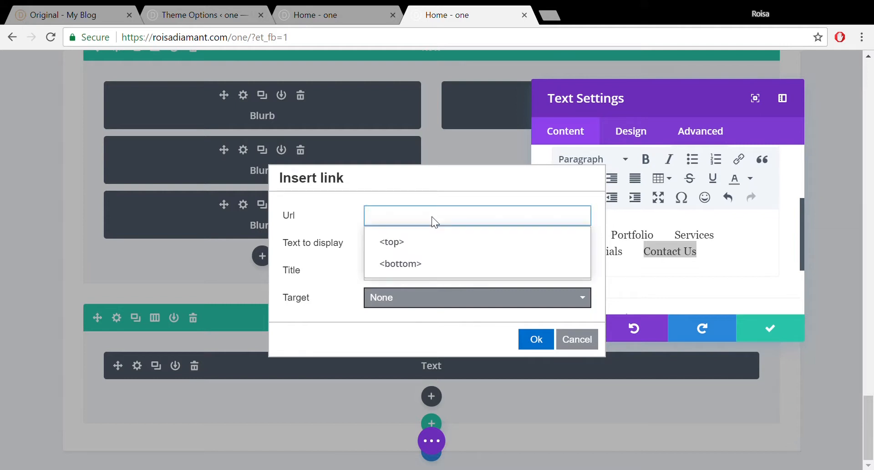
pyautogui.write('#')
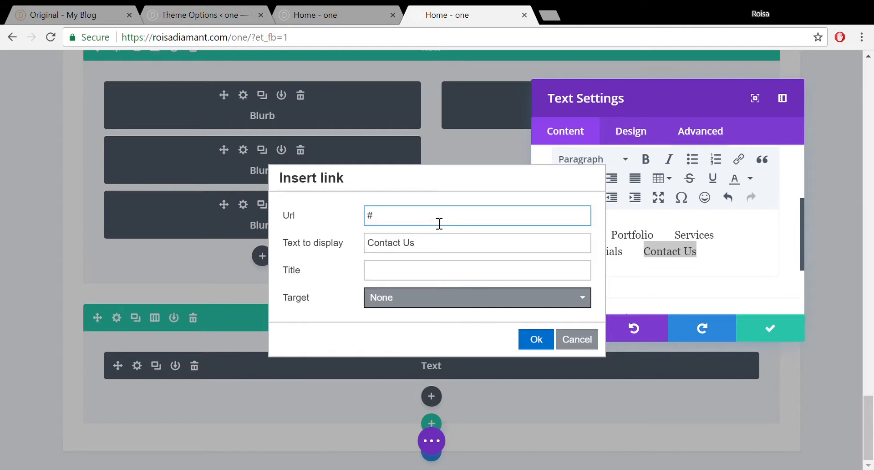
pyautogui.write('contact')
pyautogui.click(540, 344)
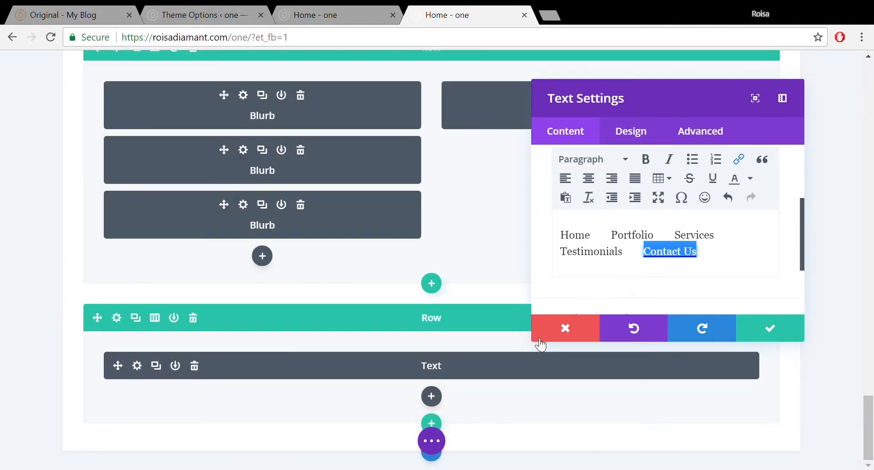
pyautogui.click(631, 260)
pyautogui.moveTo(632, 260); pyautogui.dragTo(563, 261)
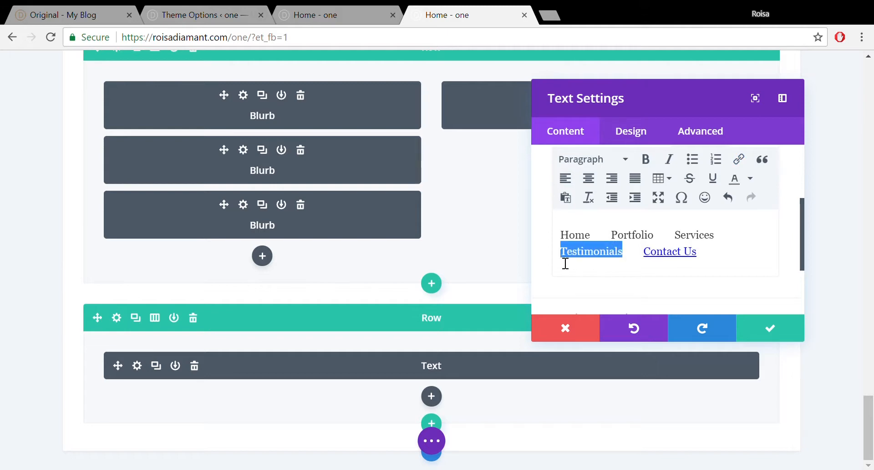
pyautogui.click(738, 160)
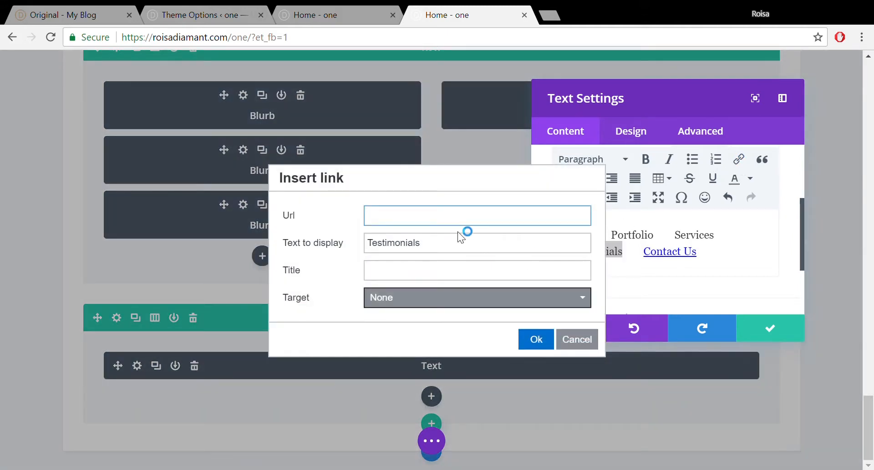
pyautogui.write('#testimonu')
pyautogui.press('BackSpace')
pyautogui.write('ials')
pyautogui.click(533, 340)
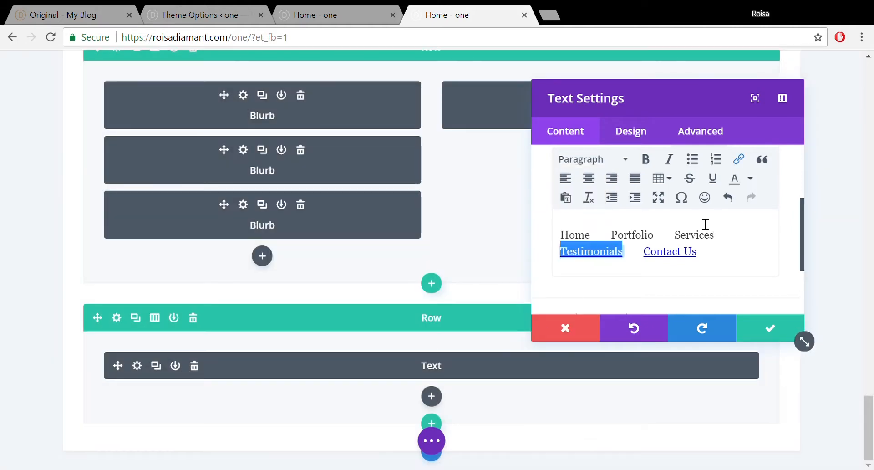
# - Link Services to #services, keeping the link in the same window
pyautogui.moveTo(676, 236); pyautogui.dragTo(721, 241)
pyautogui.click(739, 159)
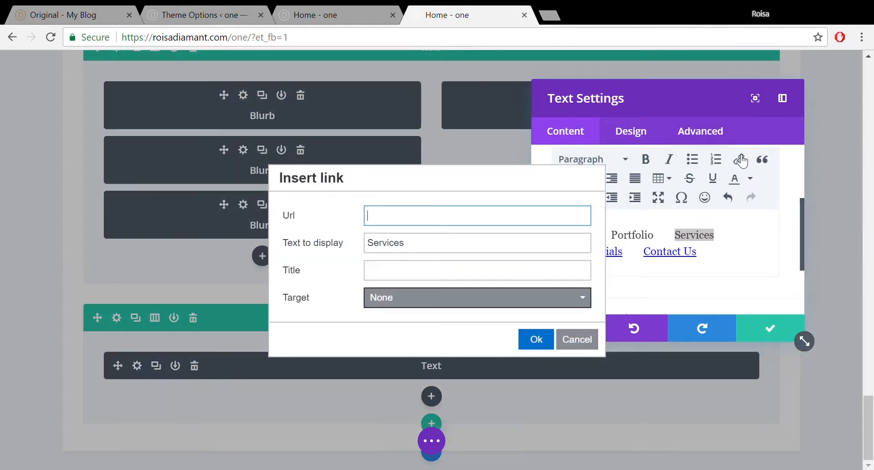
pyautogui.click(428, 301)
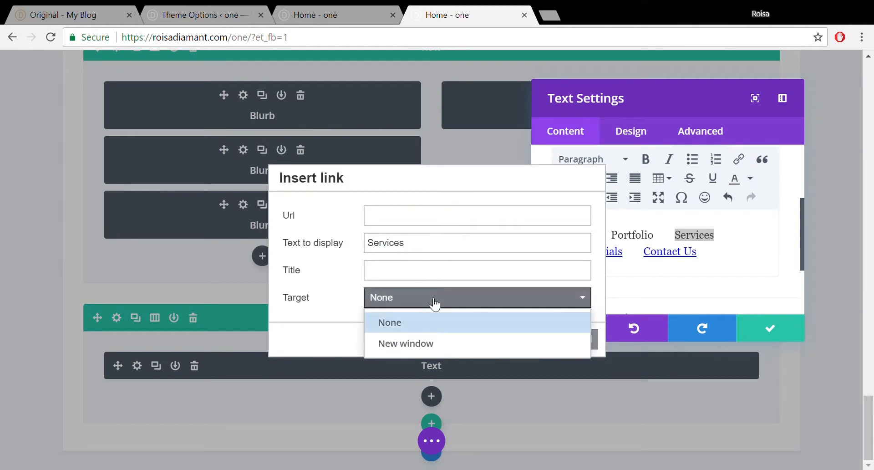
pyautogui.click(422, 323)
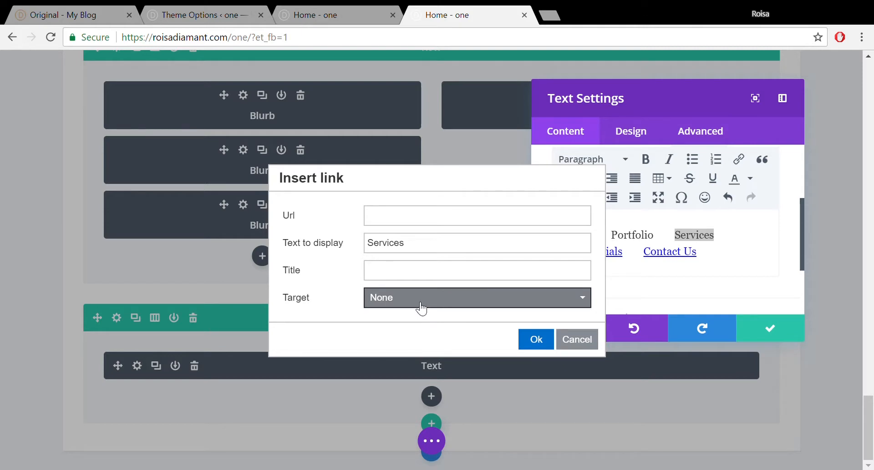
pyautogui.click(422, 304)
pyautogui.click(421, 304)
pyautogui.click(432, 220)
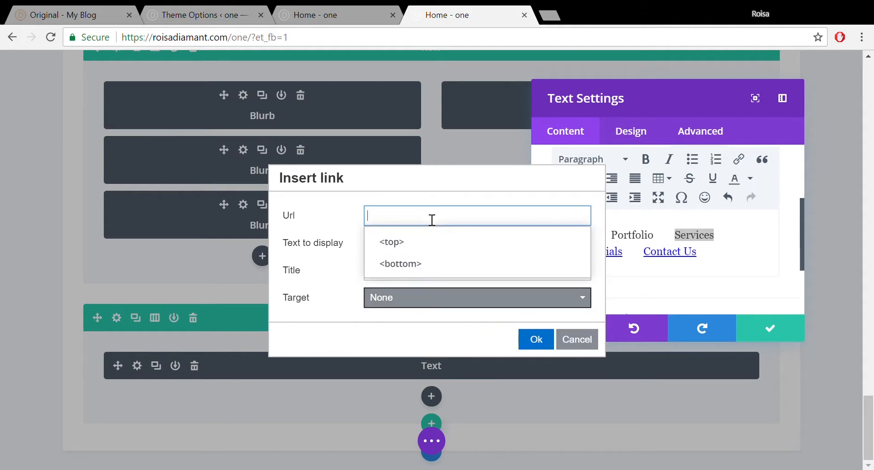
pyautogui.write('#')
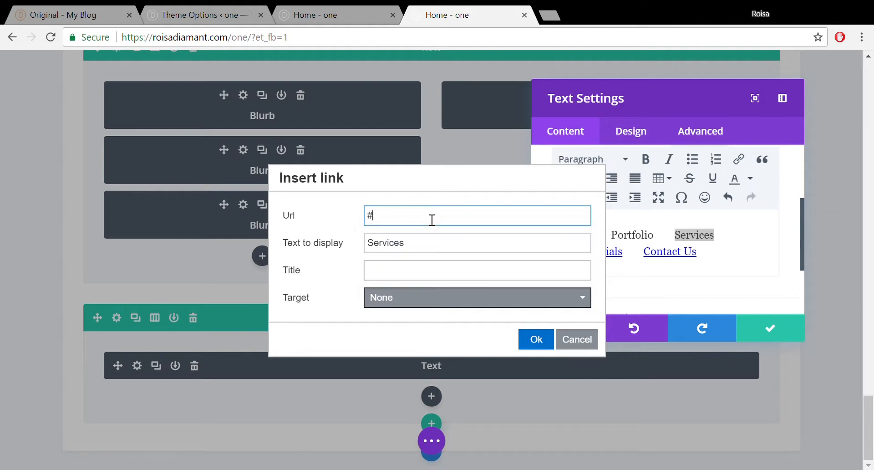
pyautogui.write('services')
pyautogui.click(536, 340)
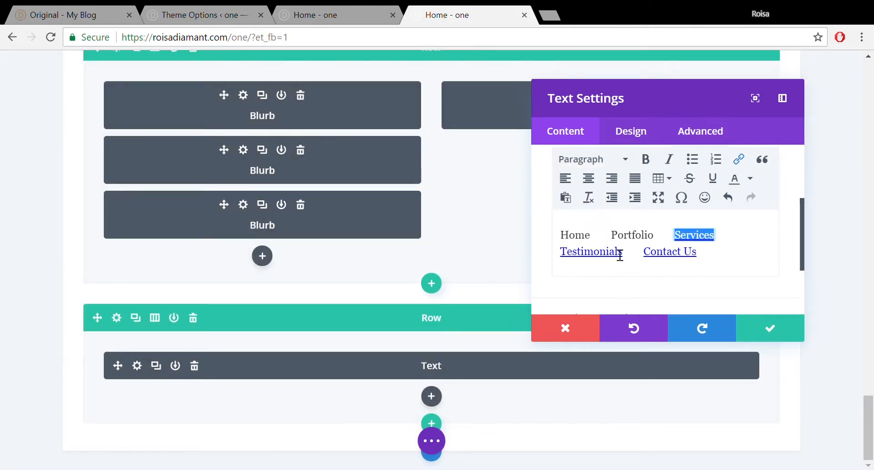
# - Link Portfolio to #portfolio and Home to #home
pyautogui.moveTo(614, 238); pyautogui.dragTo(658, 245)
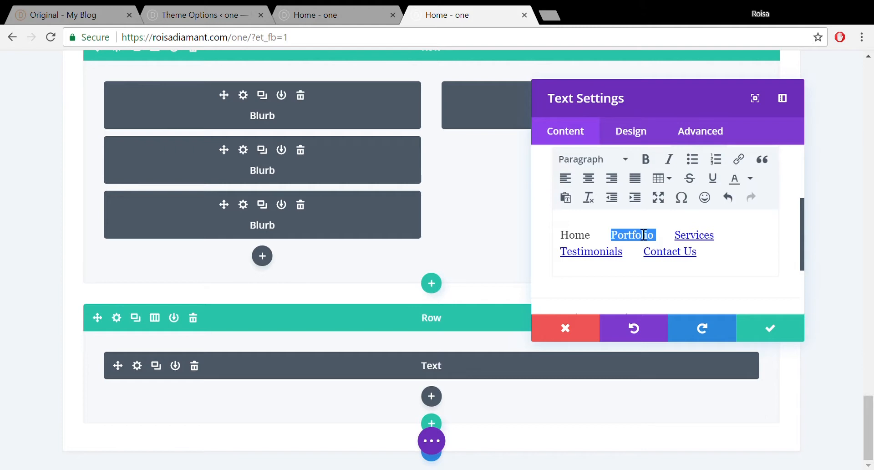
pyautogui.click(738, 159)
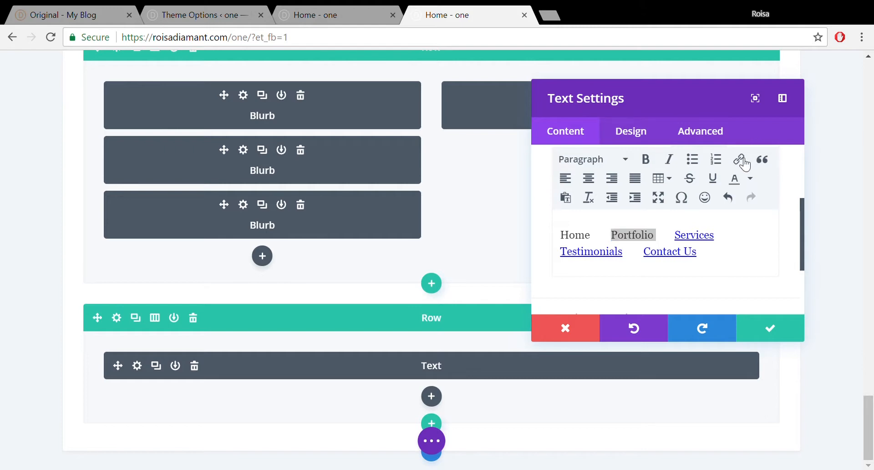
pyautogui.write('#p')
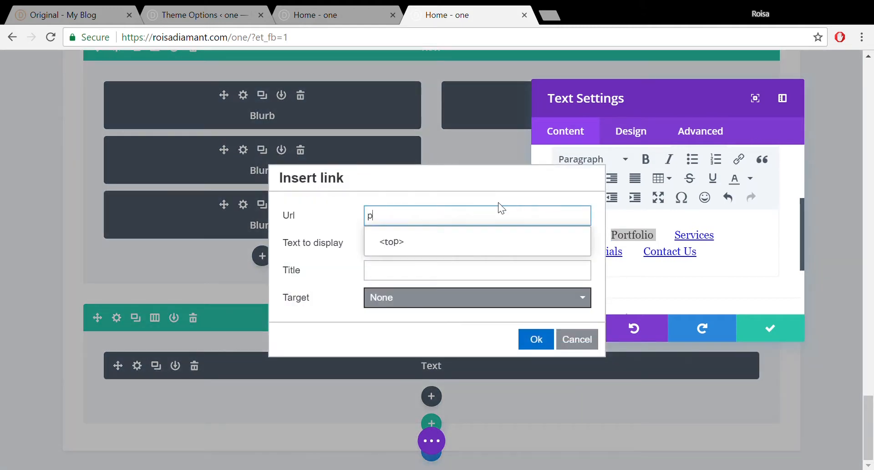
pyautogui.write('ort')
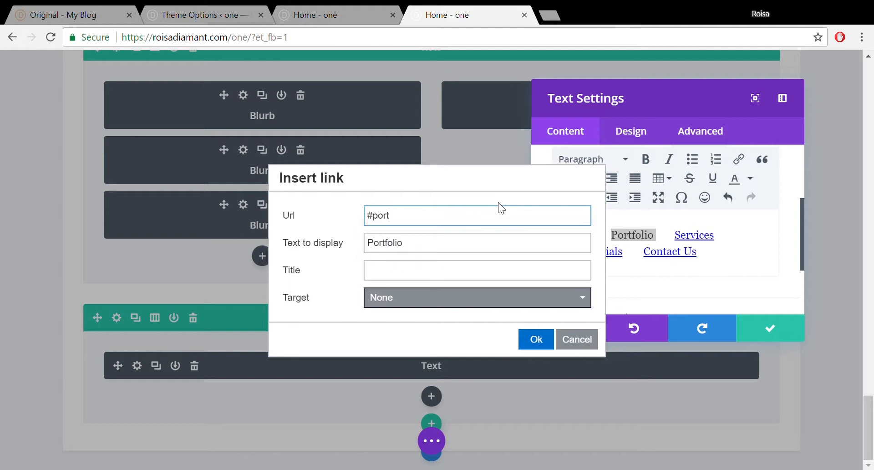
pyautogui.write('folio')
pyautogui.click(537, 340)
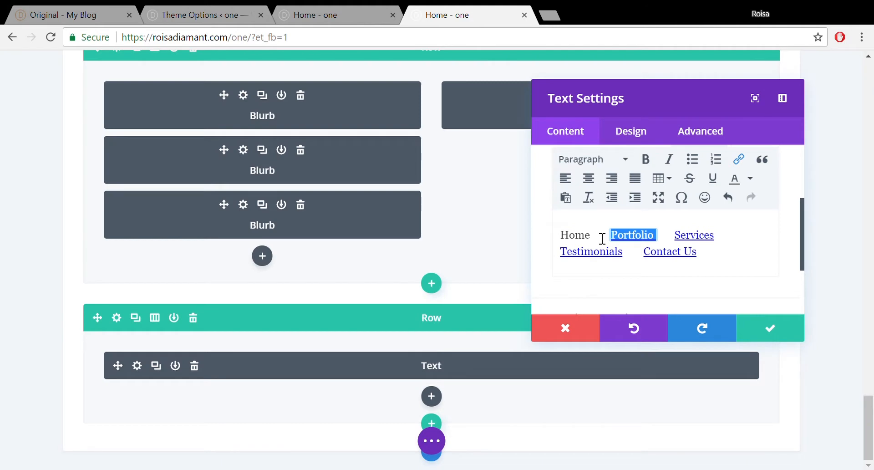
pyautogui.moveTo(593, 235); pyautogui.dragTo(568, 240)
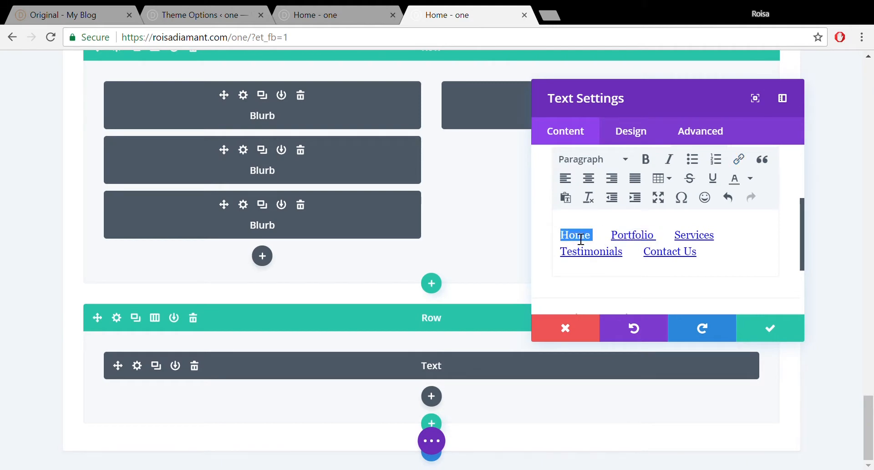
pyautogui.click(739, 160)
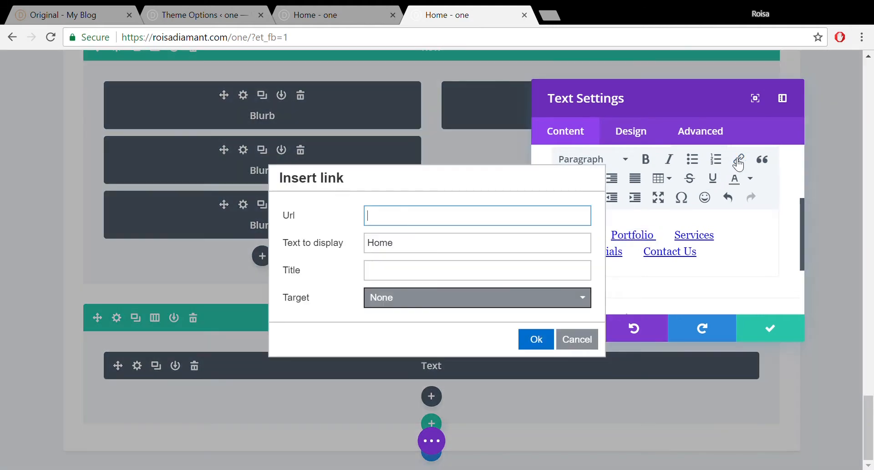
pyautogui.write('Ho')
pyautogui.press('BackSpace')
pyautogui.write('#')
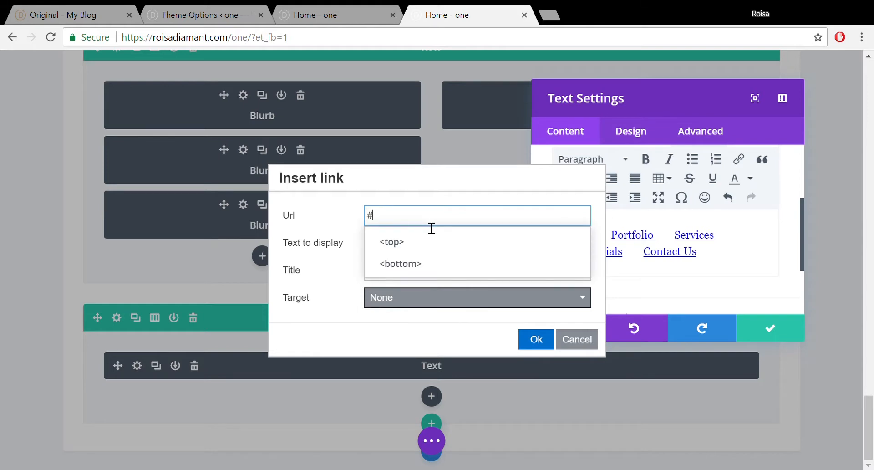
pyautogui.write('home')
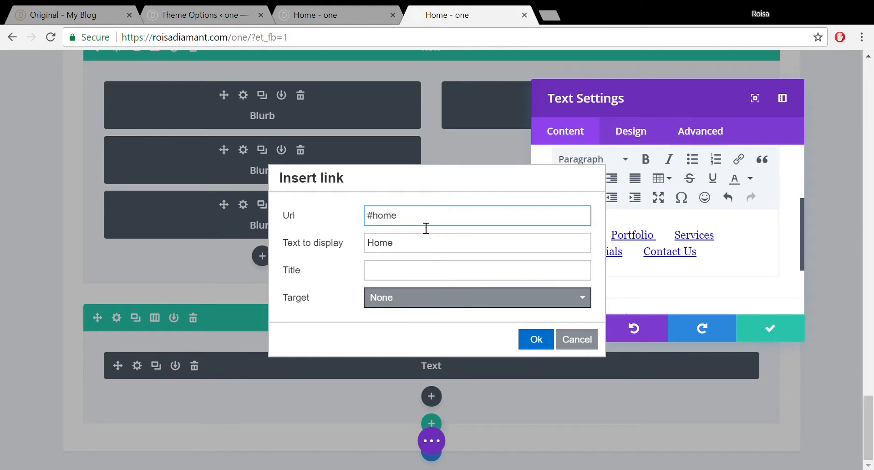
pyautogui.click(537, 339)
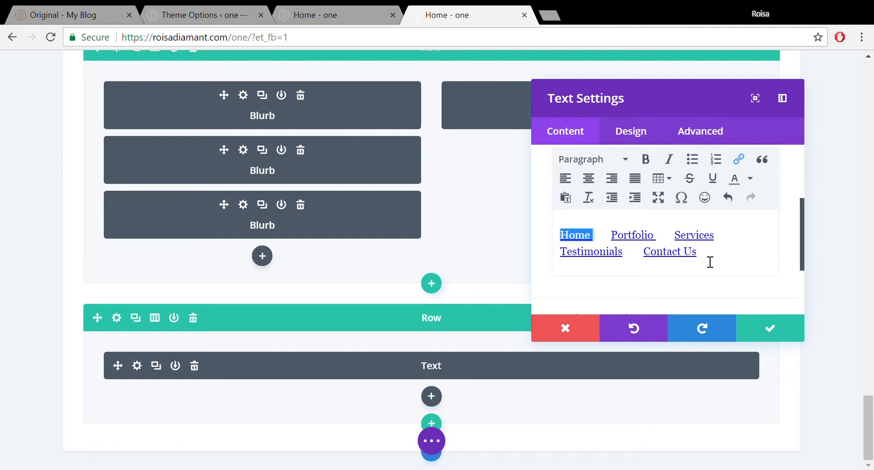
pyautogui.moveTo(710, 262); pyautogui.dragTo(560, 246)
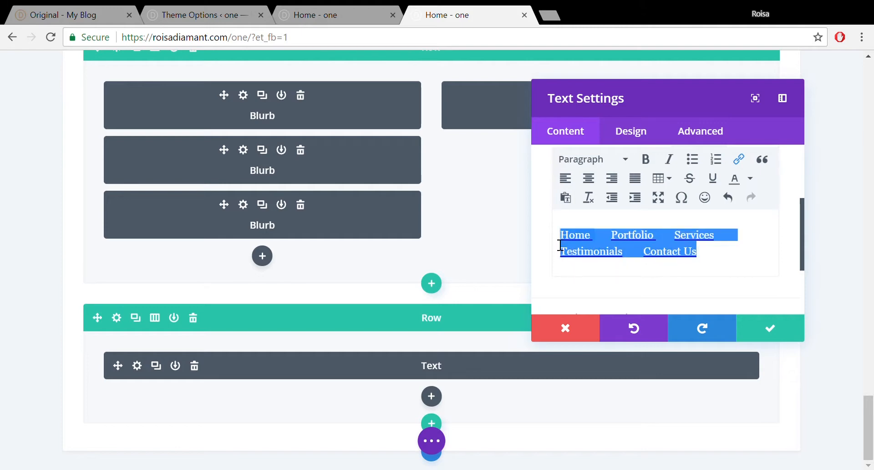
# - Set the footer menu Text module's text colour scheme to Light
pyautogui.click(754, 178)
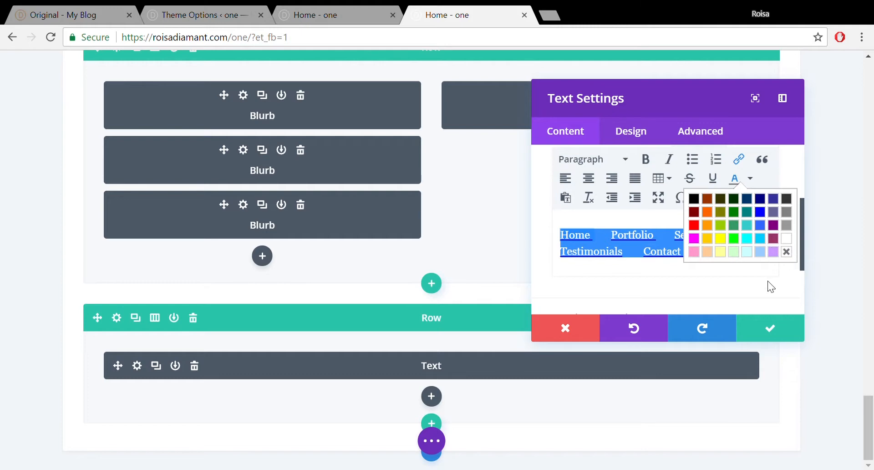
pyautogui.click(761, 294)
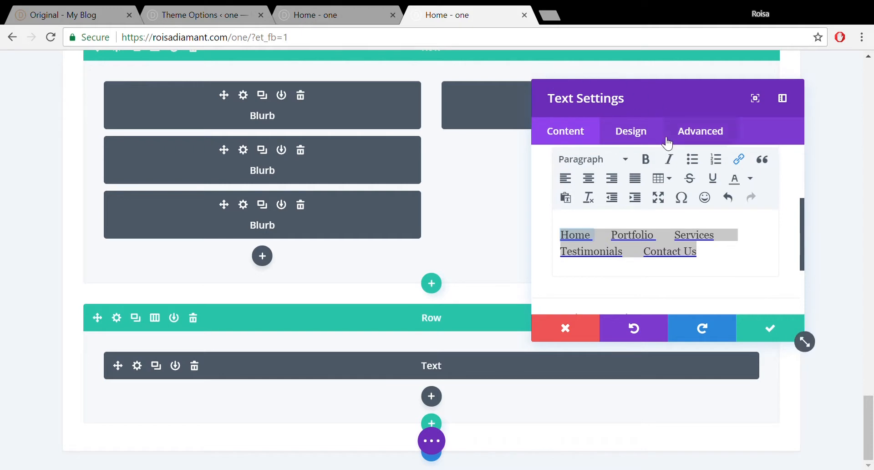
pyautogui.click(643, 137)
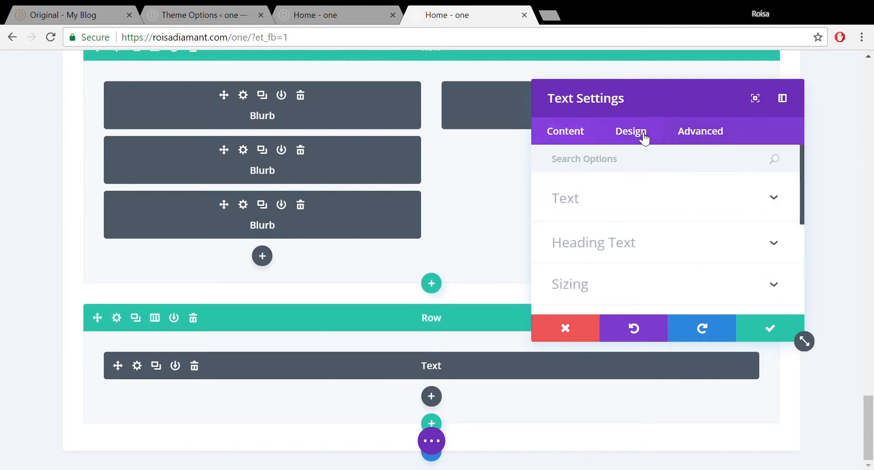
pyautogui.click(611, 212)
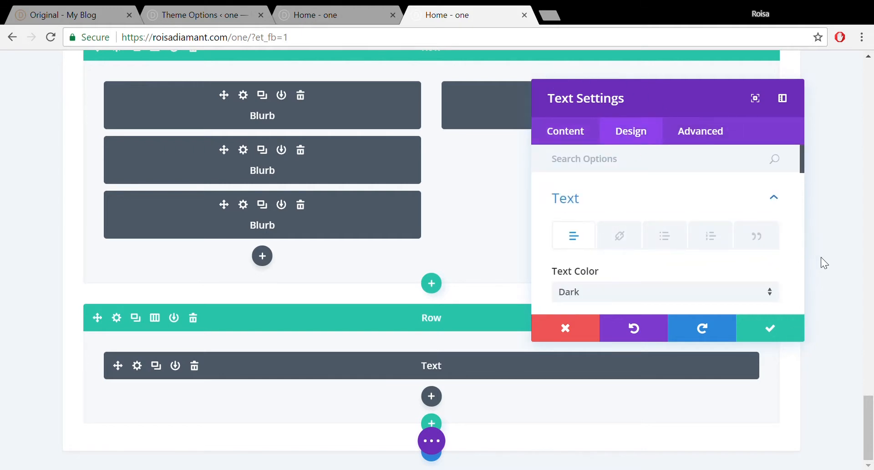
pyautogui.moveTo(802, 153); pyautogui.dragTo(802, 173)
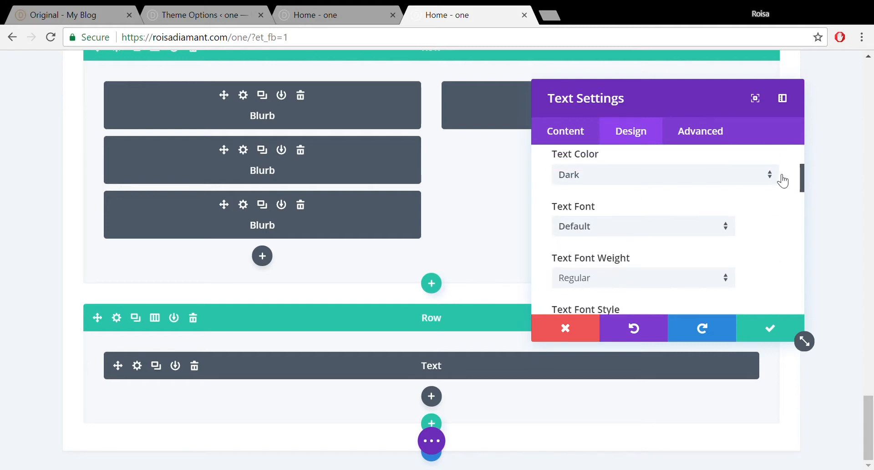
pyautogui.click(727, 177)
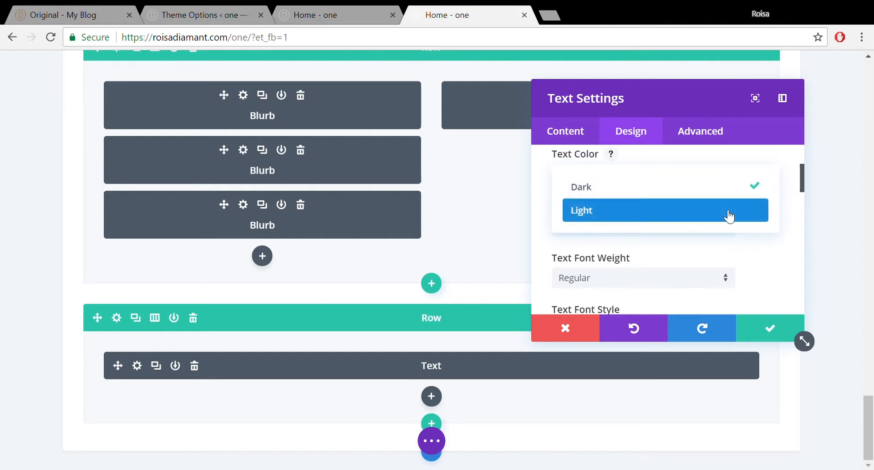
pyautogui.click(728, 214)
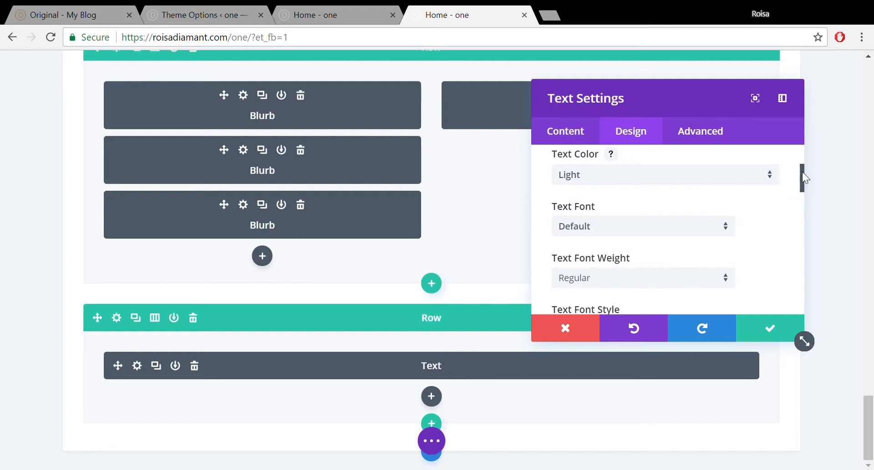
# - Set the text colour to #f7f7f7 and apply the module settings
pyautogui.moveTo(802, 172); pyautogui.dragTo(801, 209)
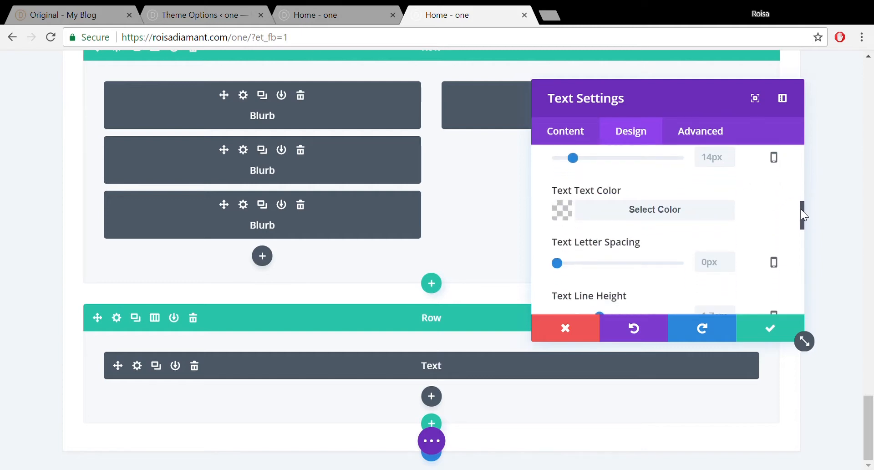
pyautogui.click(650, 213)
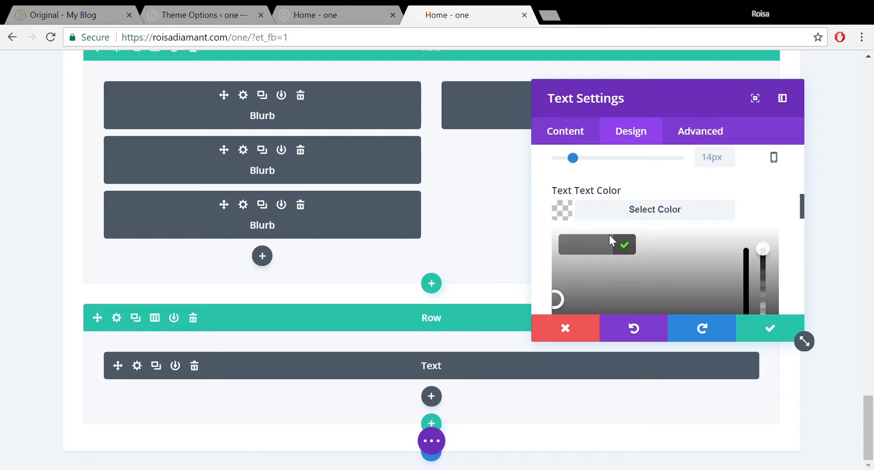
pyautogui.click(559, 294)
pyautogui.moveTo(572, 231)
pyautogui.mouseDown()
pyautogui.moveTo(572, 243)
pyautogui.moveTo(559, 235)
pyautogui.mouseUp()
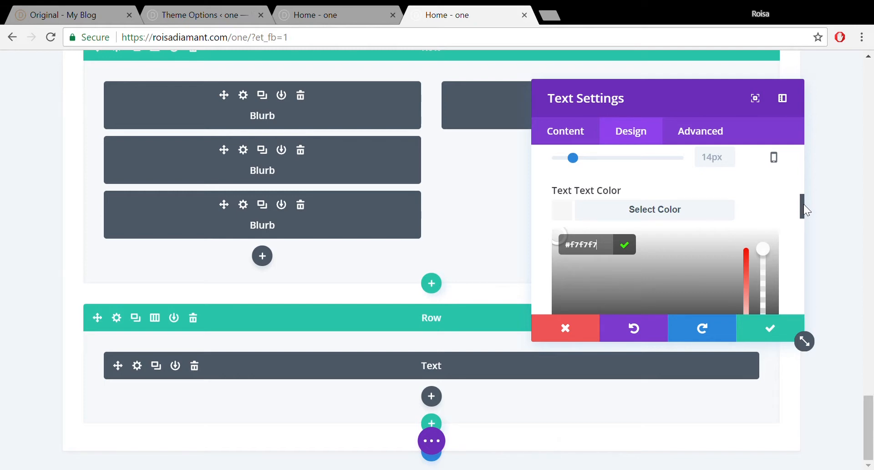
pyautogui.moveTo(804, 204); pyautogui.dragTo(801, 233)
pyautogui.moveTo(802, 238); pyautogui.dragTo(800, 291)
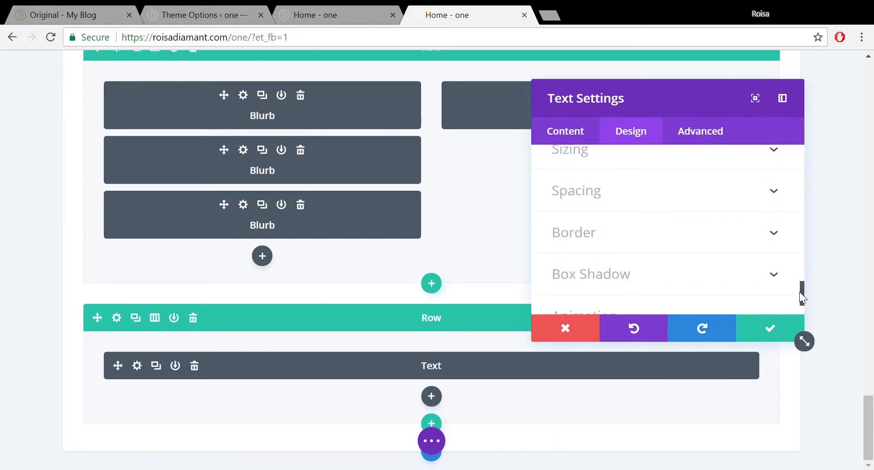
pyautogui.click(759, 328)
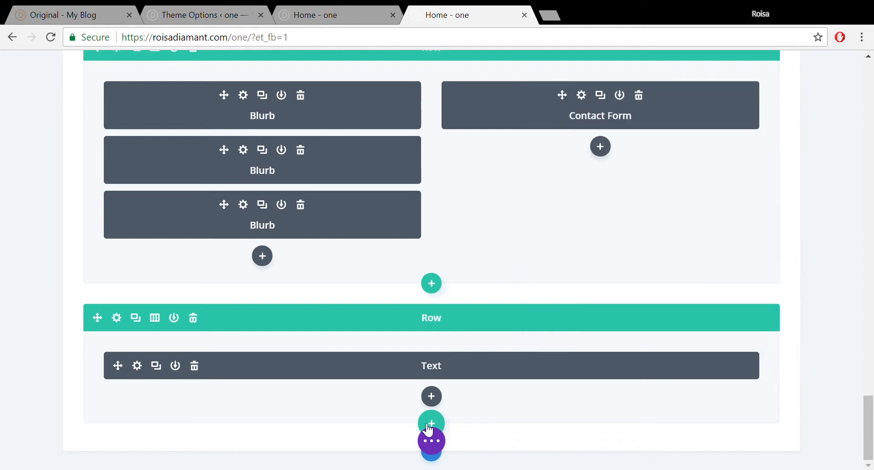
# - Save the page, then reload the live homepage and scroll down to the new footer links
pyautogui.click(433, 442)
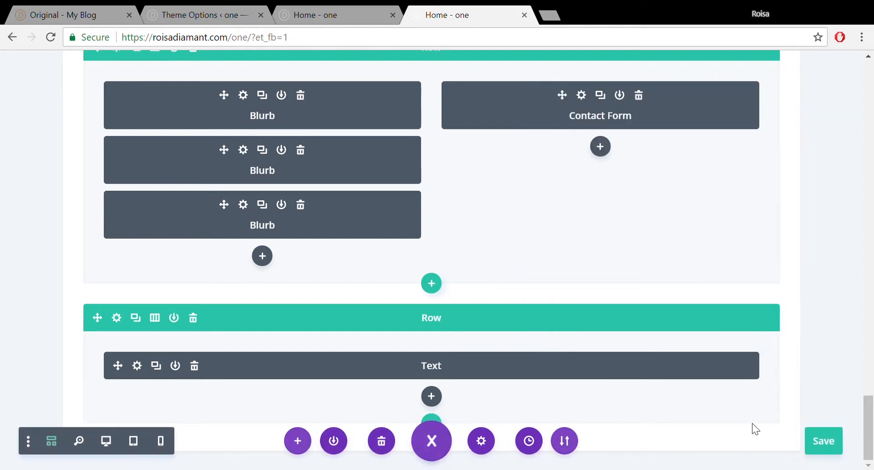
pyautogui.click(824, 441)
pyautogui.click(321, 13)
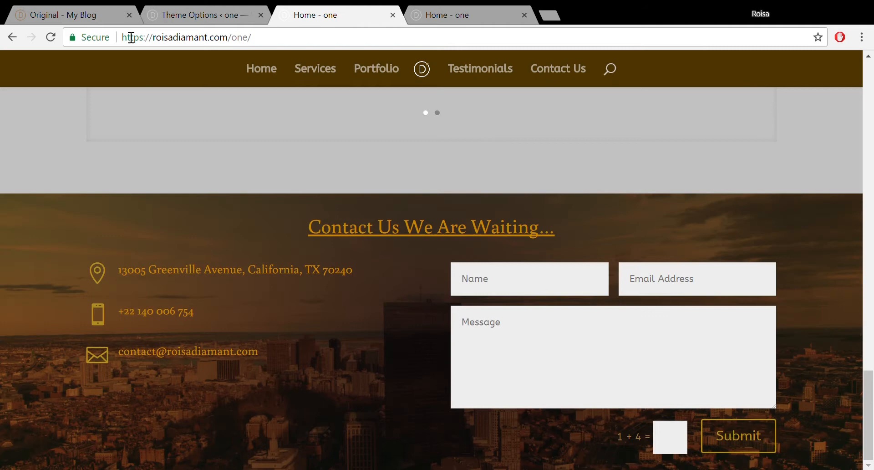
pyautogui.click(51, 38)
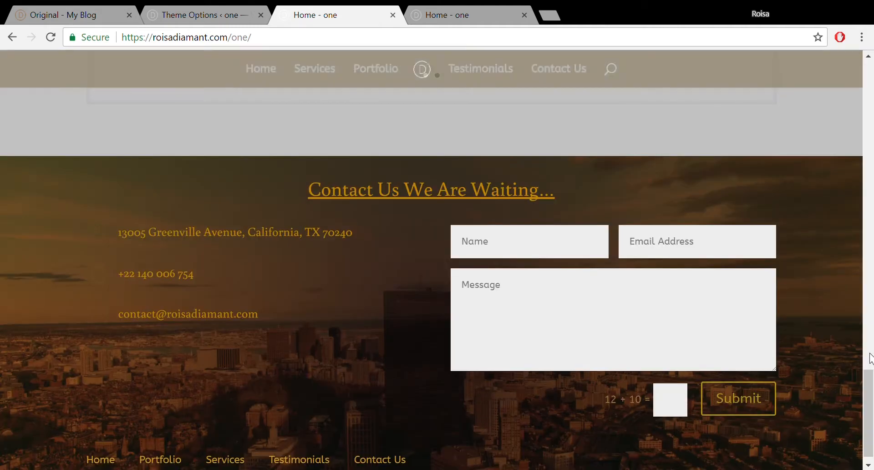
pyautogui.moveTo(870, 397); pyautogui.dragTo(870, 430)
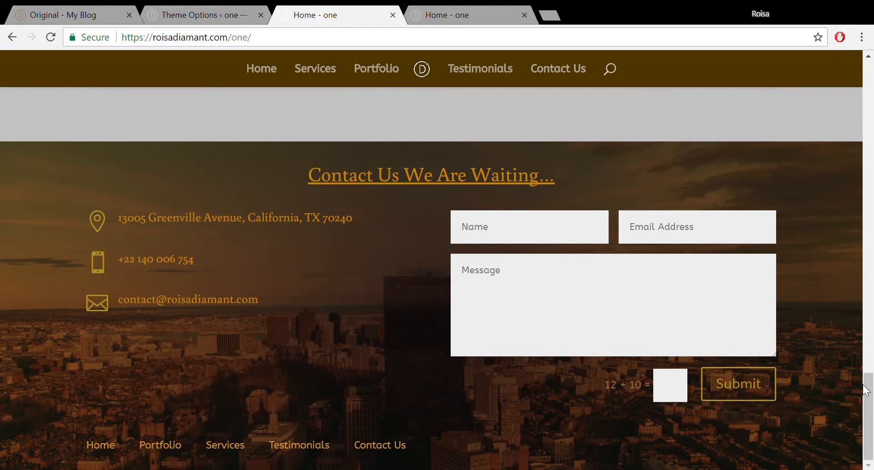
pyautogui.moveTo(866, 390)
pyautogui.mouseDown()
pyautogui.moveTo(872, 139)
pyautogui.moveTo(873, 395)
pyautogui.mouseUp()
# - Back in the builder, review the footer row's alignment design settings and close them
pyautogui.click(450, 7)
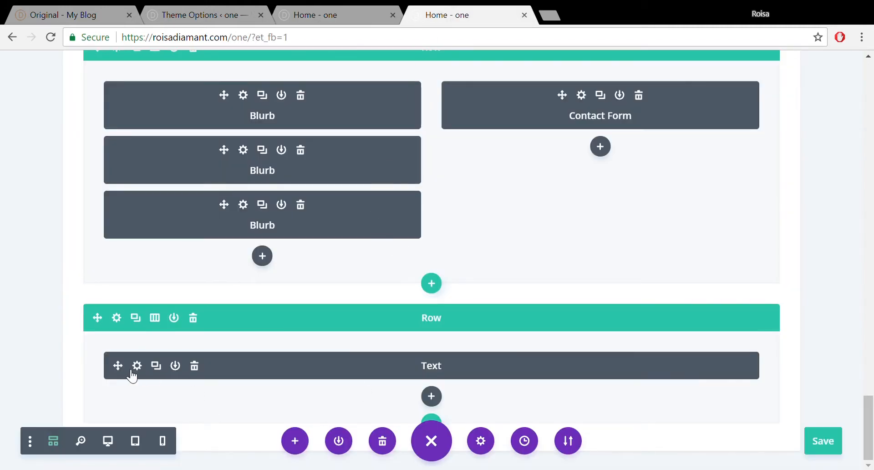
pyautogui.click(117, 317)
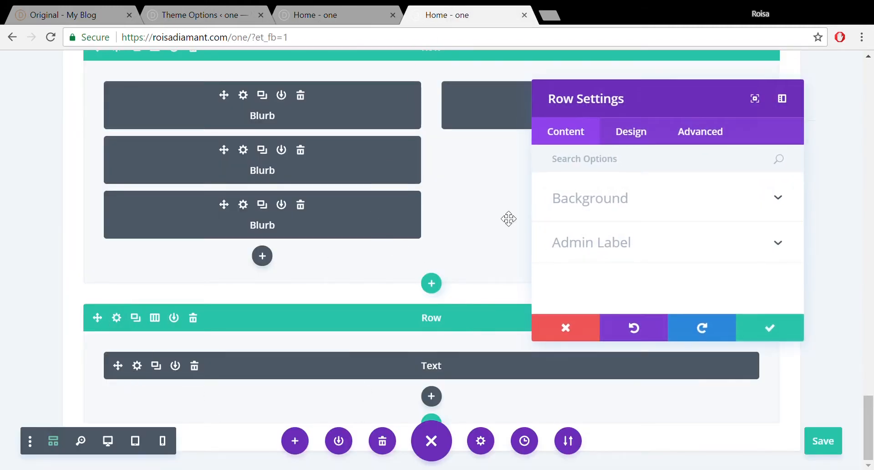
pyautogui.click(643, 134)
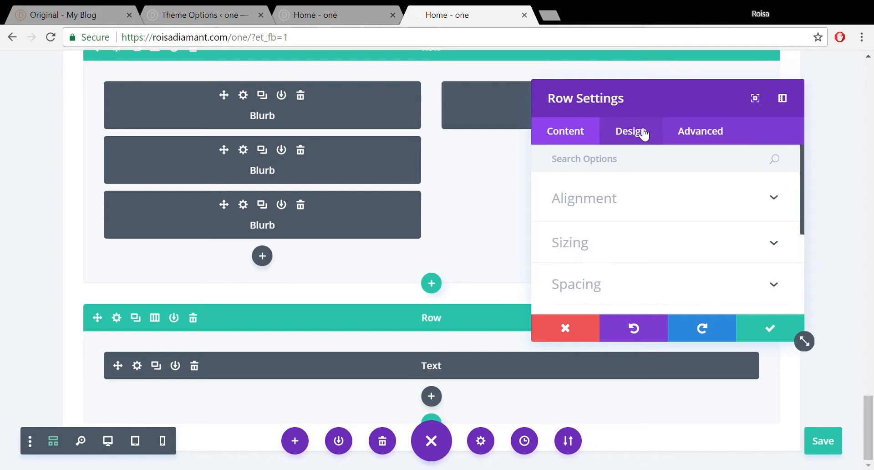
pyautogui.click(627, 205)
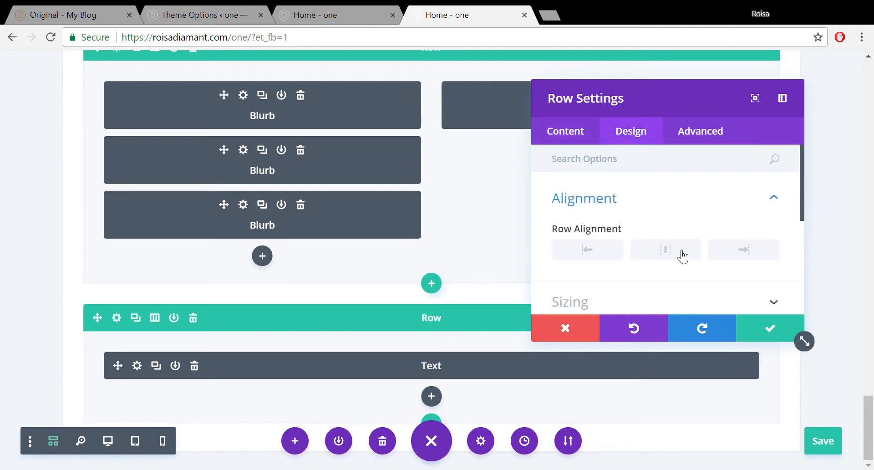
pyautogui.click(767, 331)
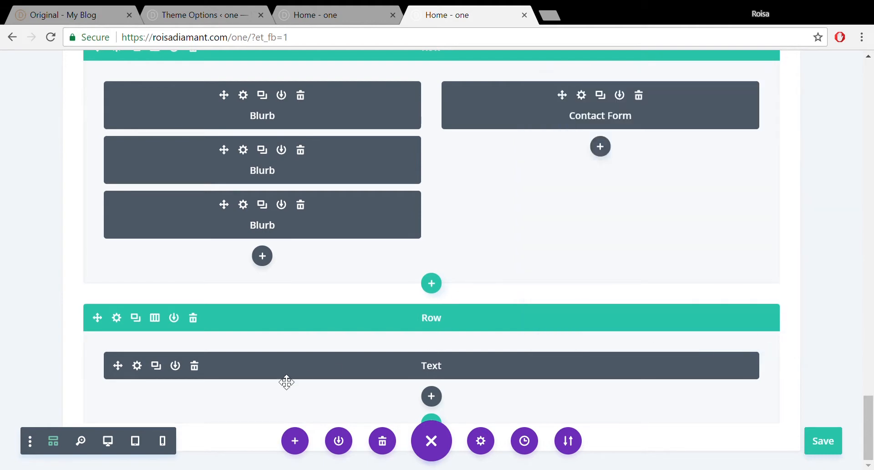
# - Review the footer Text module's text design settings and close them
pyautogui.click(174, 367)
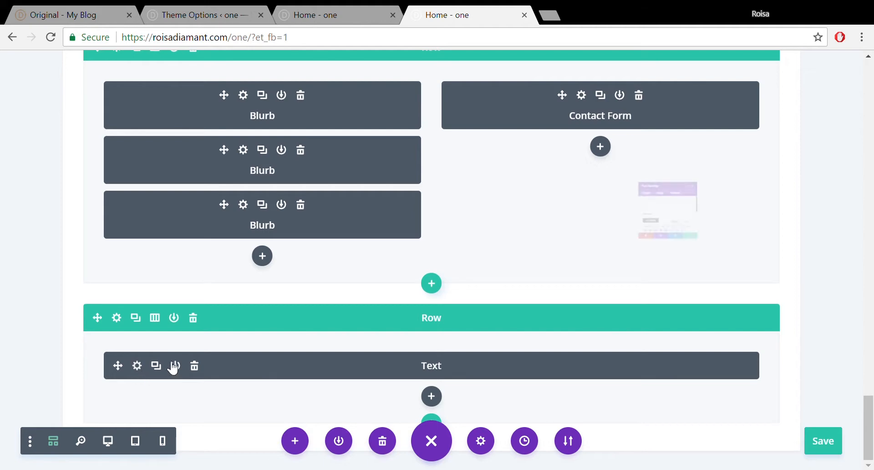
pyautogui.click(628, 133)
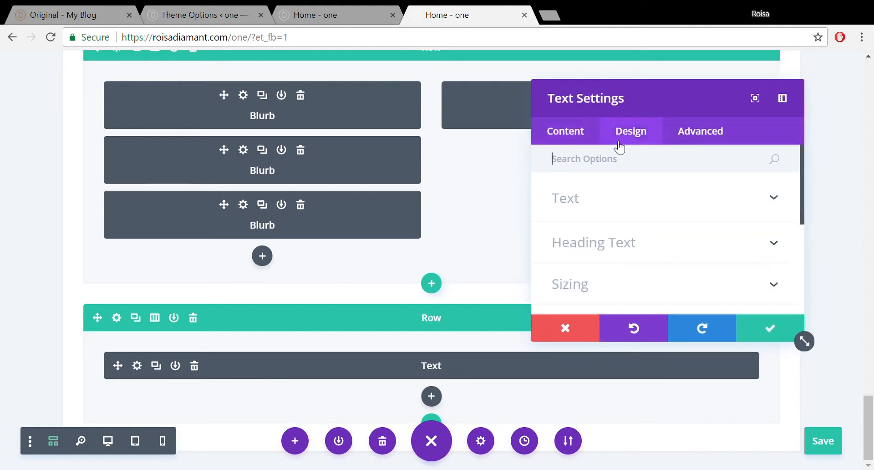
pyautogui.moveTo(801, 200)
pyautogui.mouseDown()
pyautogui.moveTo(796, 305)
pyautogui.moveTo(797, 196)
pyautogui.mouseUp()
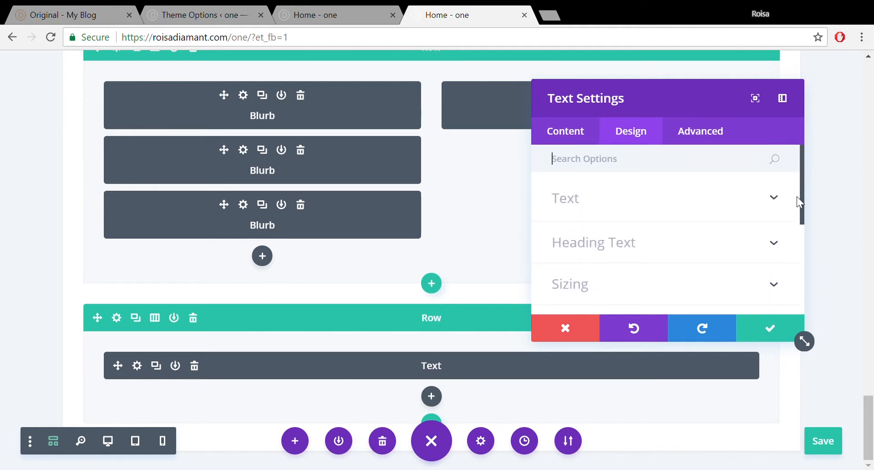
pyautogui.click(769, 209)
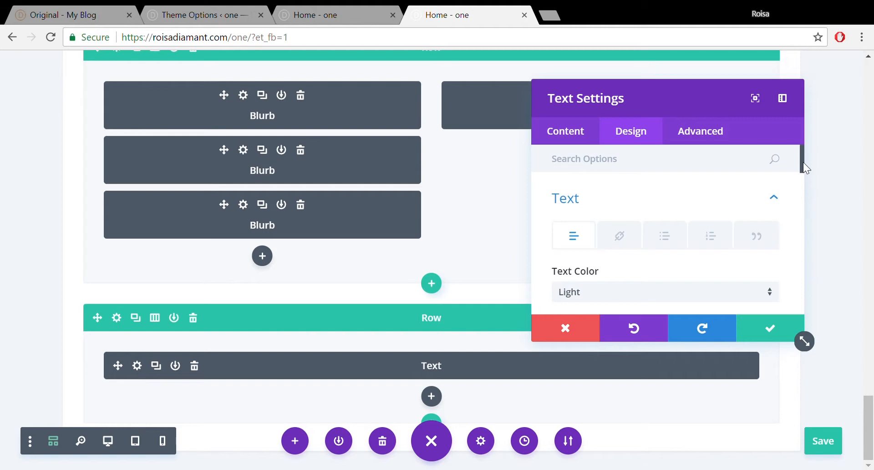
pyautogui.moveTo(803, 162); pyautogui.dragTo(801, 258)
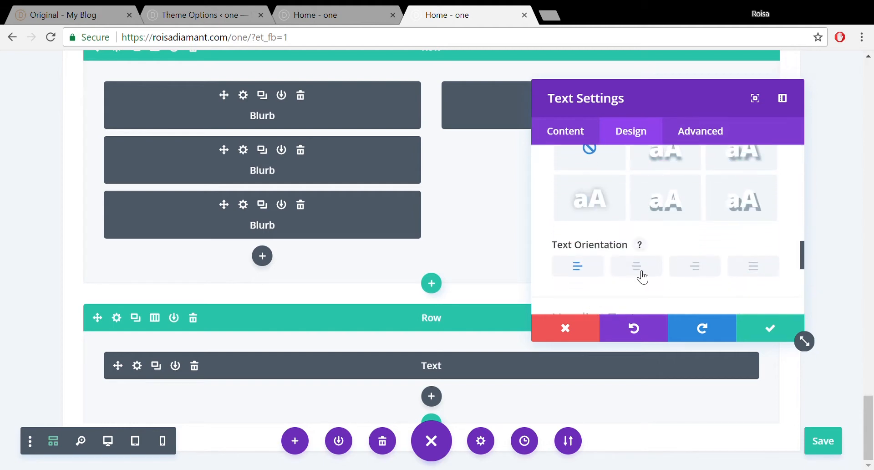
pyautogui.click(770, 328)
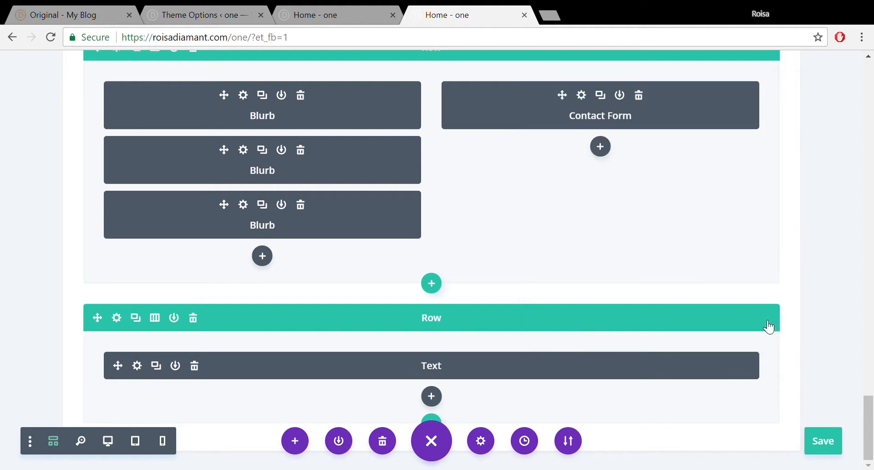
# - Save, then insert a second Text module below the first via the 'tex' search, editor in Text mode
pyautogui.click(819, 440)
pyautogui.click(433, 397)
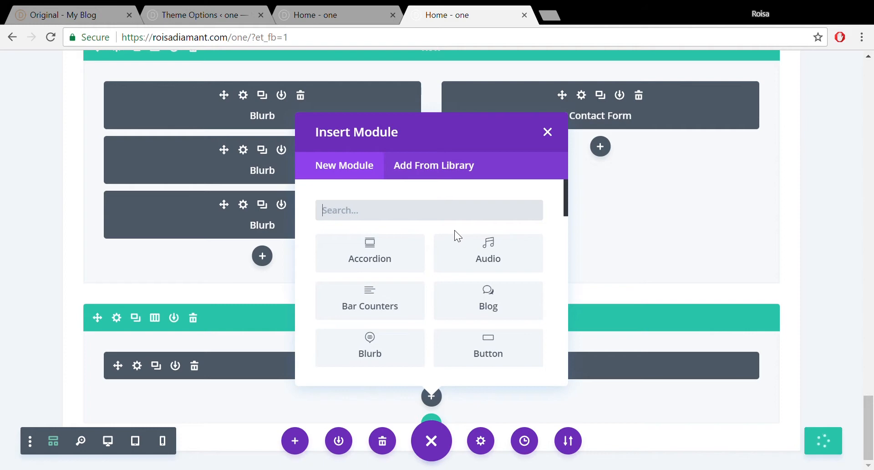
pyautogui.write('te')
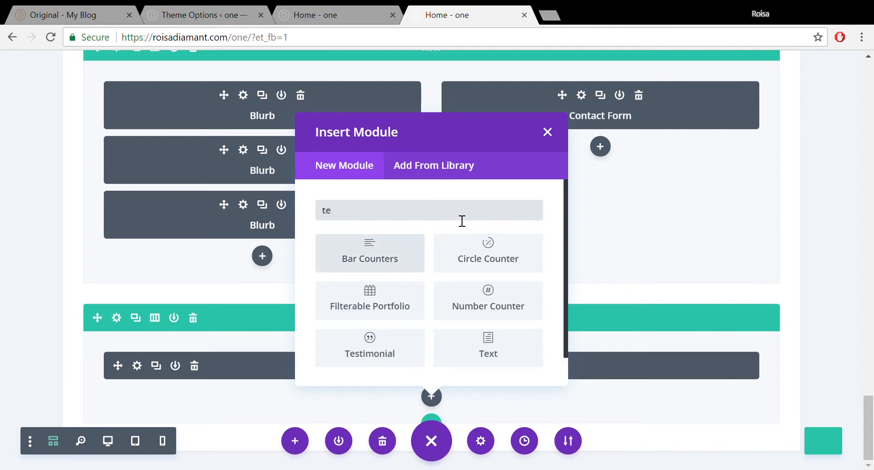
pyautogui.write('x')
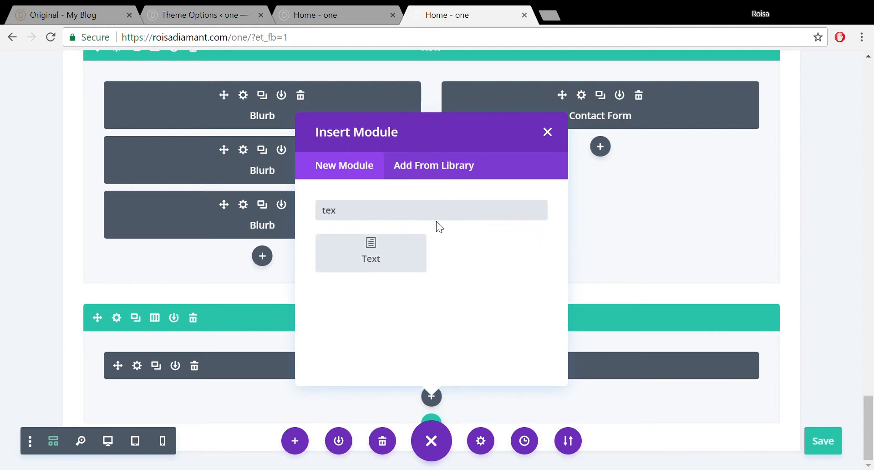
pyautogui.click(391, 253)
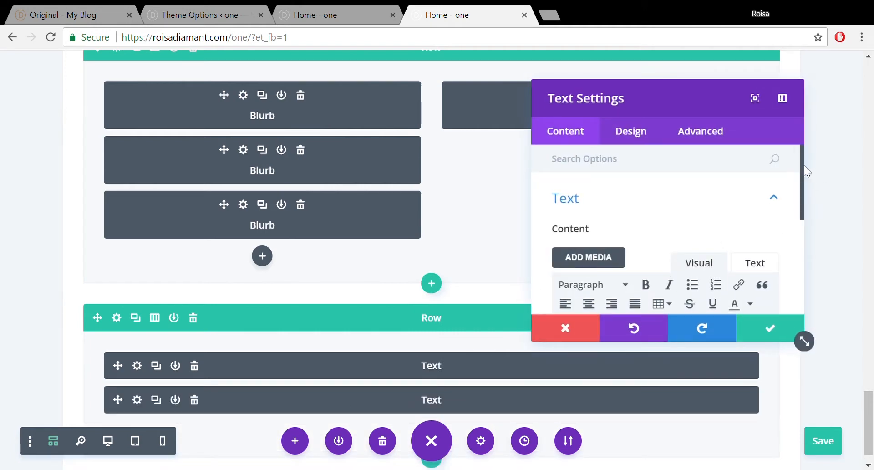
pyautogui.scroll(-3, 802, 169)
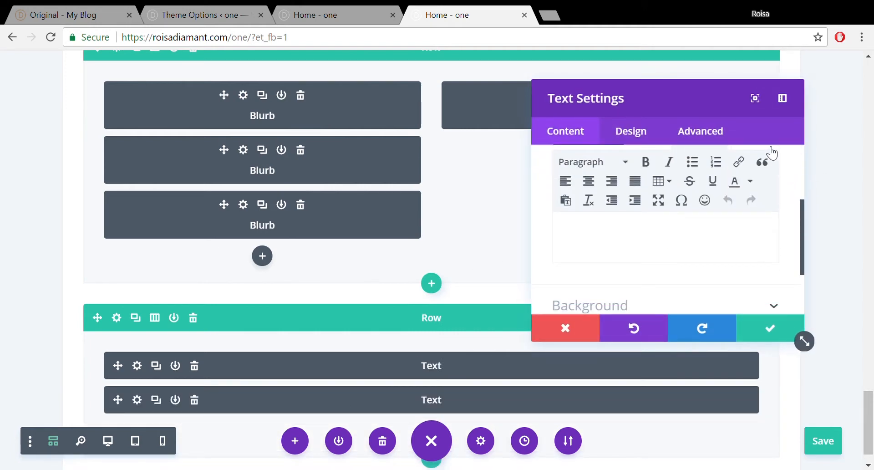
pyautogui.click(771, 152)
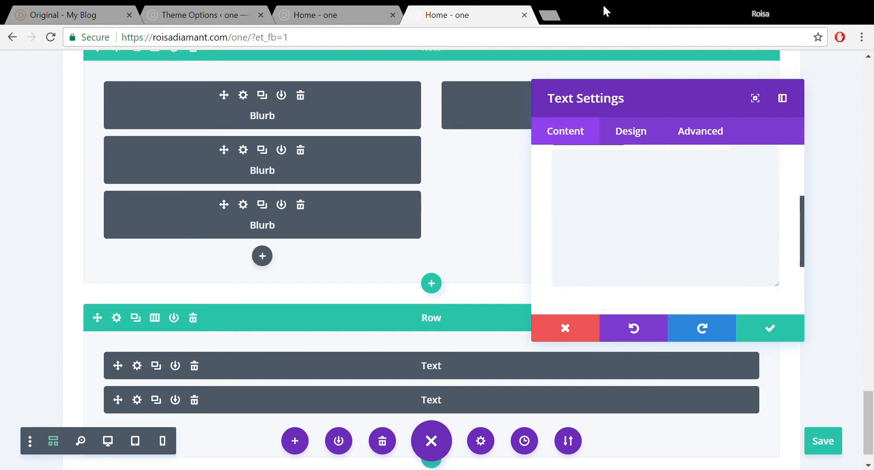
# - In a new tab, search Google for 'copyright html'
pyautogui.click(550, 16)
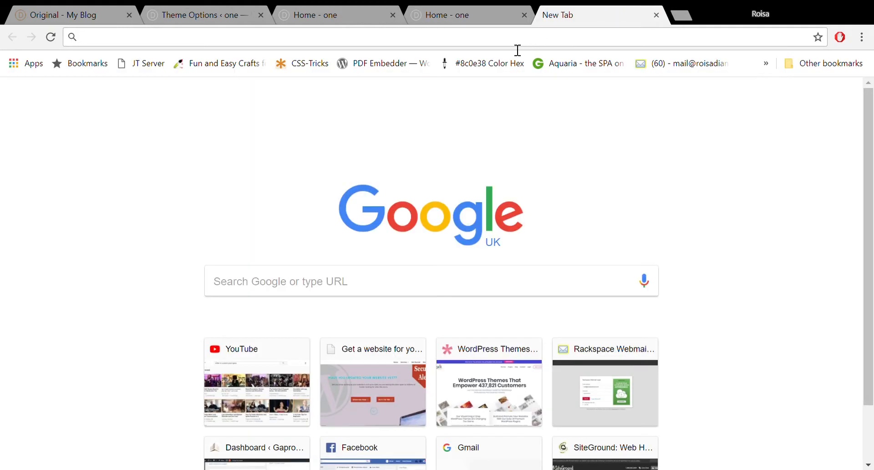
pyautogui.write('coprih')
pyautogui.press('BackSpace')
pyautogui.press('BackSpace')
pyautogui.write('ght')
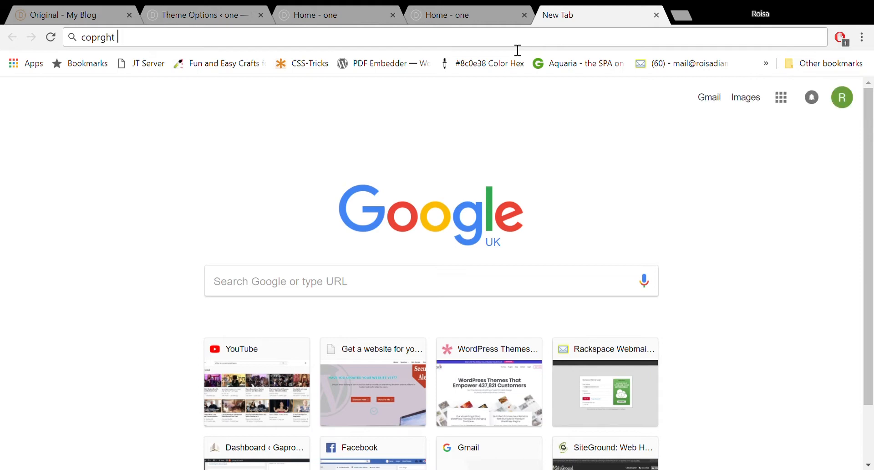
pyautogui.click(402, 78)
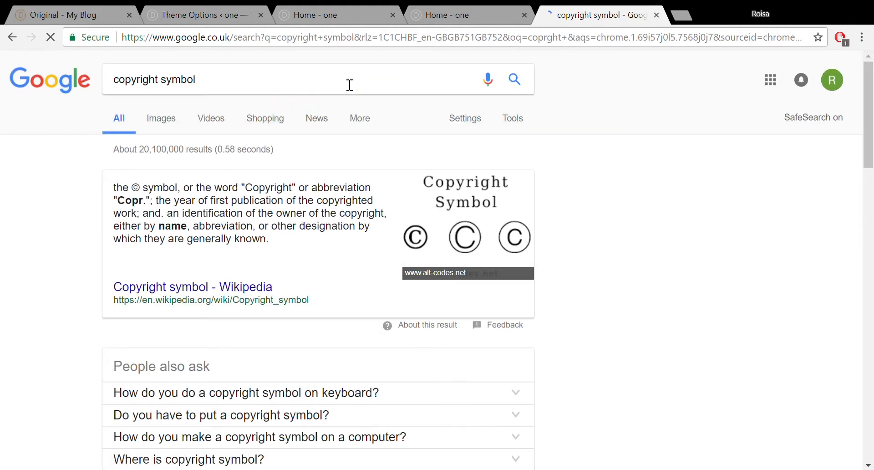
pyautogui.click(350, 85)
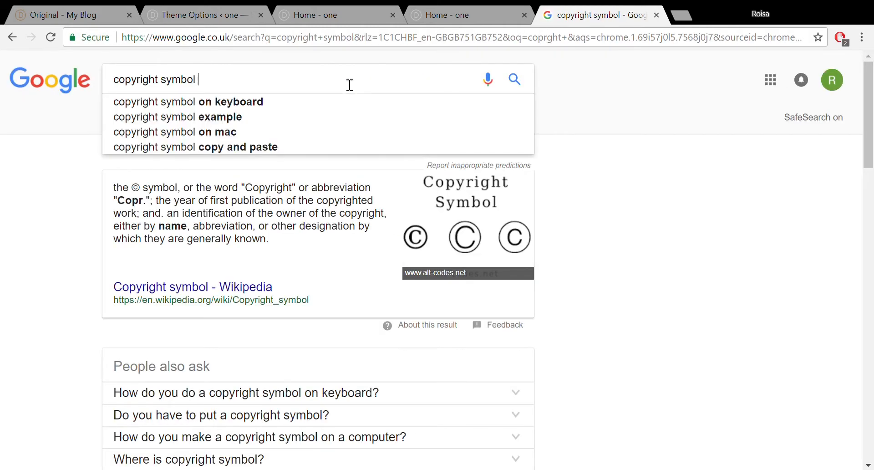
pyautogui.write('html')
pyautogui.press('Return')
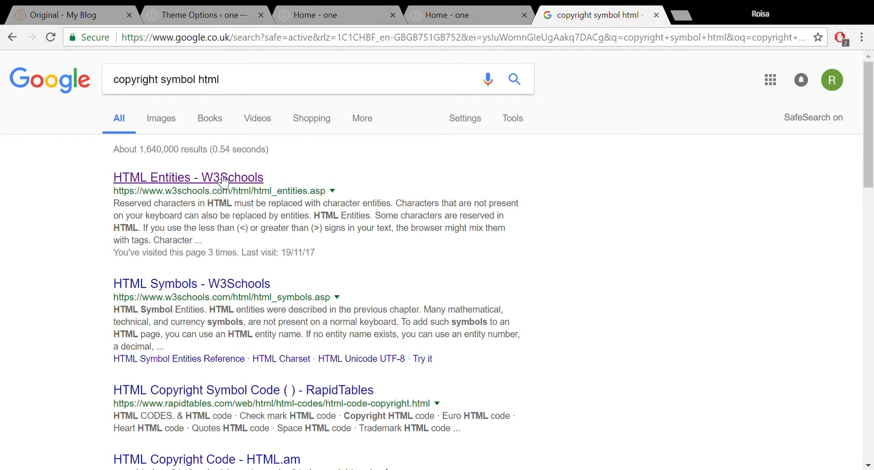
# - Copy the &copy; entity from the W3Schools HTML Entities page and return to the builder
pyautogui.click(224, 181)
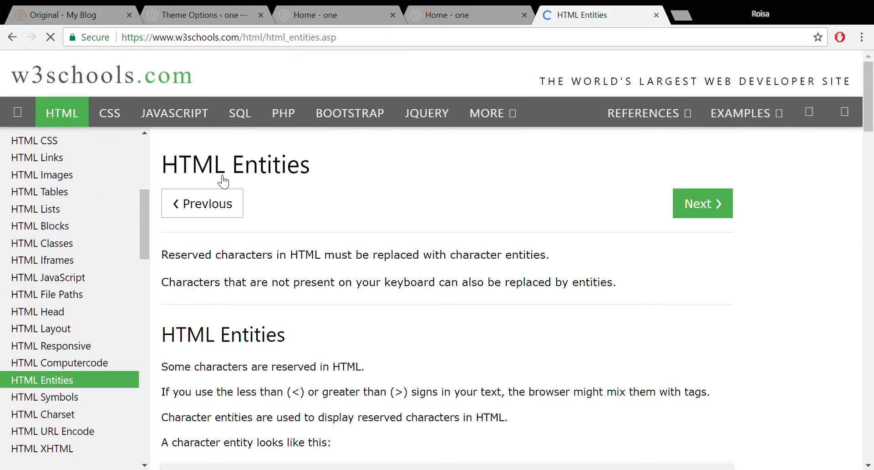
pyautogui.moveTo(872, 119); pyautogui.dragTo(873, 293)
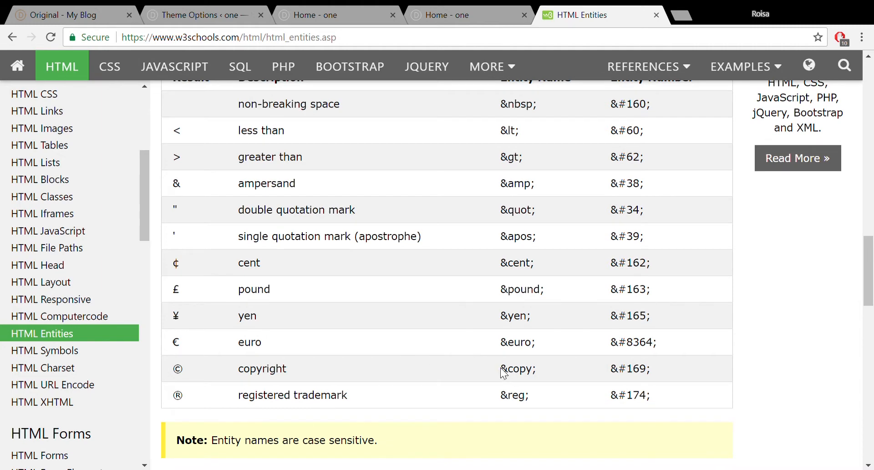
pyautogui.moveTo(500, 368); pyautogui.dragTo(540, 371)
pyautogui.hotkey('ctrl', 'c')
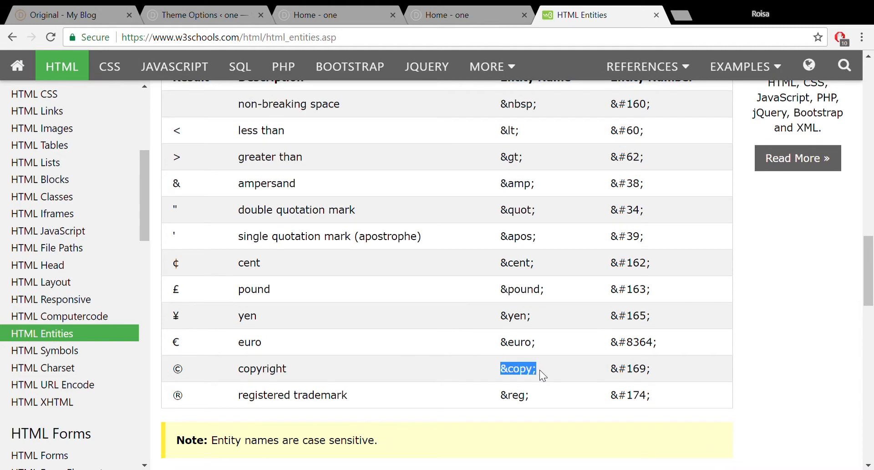
pyautogui.click(658, 16)
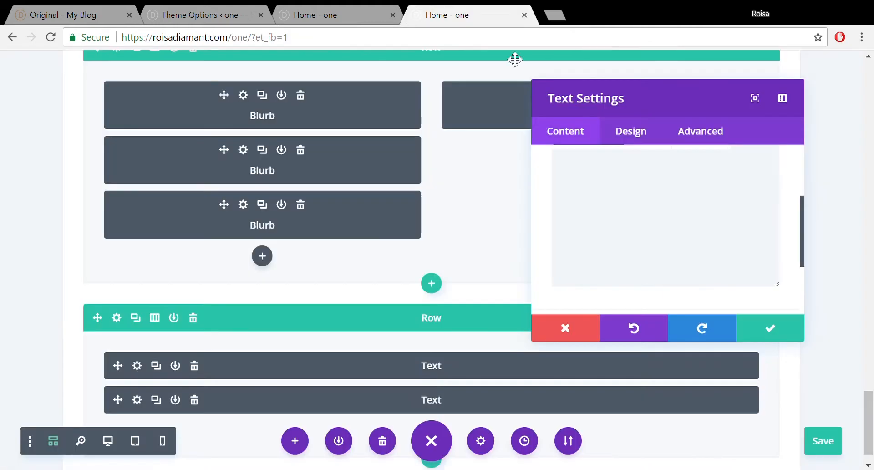
# - Paste &copy; into the empty Text module and switch to the Visual editor
pyautogui.click(630, 178)
pyautogui.hotkey('ctrl', 'v')
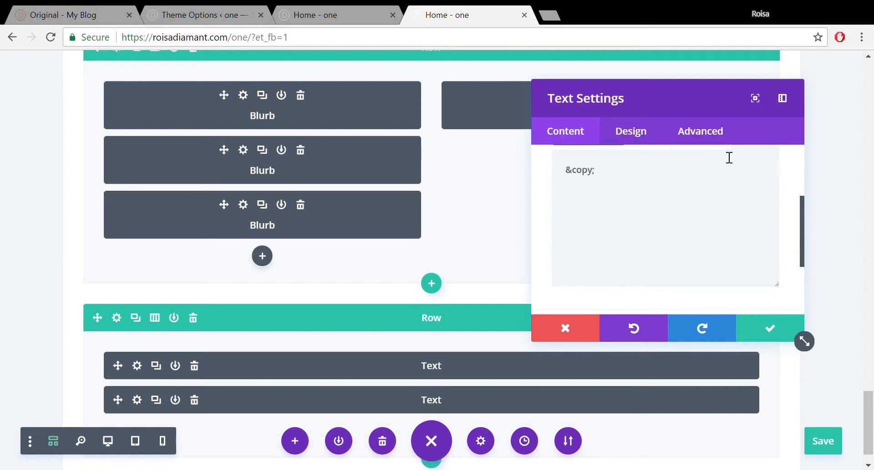
pyautogui.moveTo(805, 204); pyautogui.dragTo(803, 182)
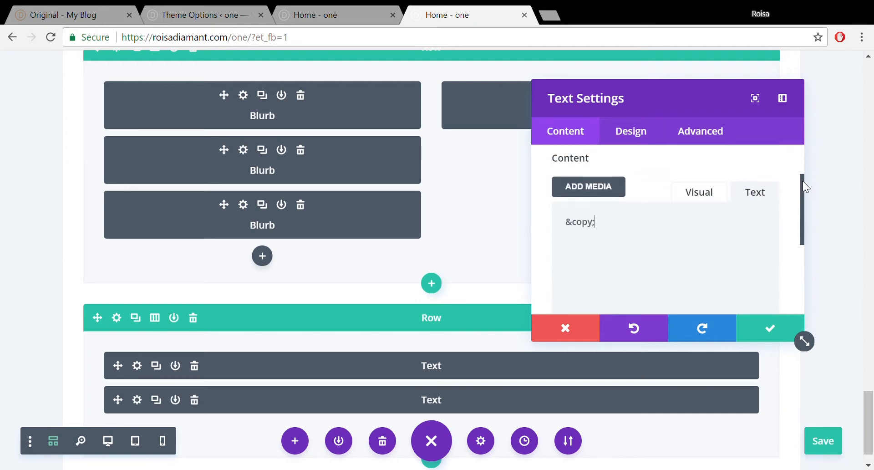
pyautogui.click(696, 202)
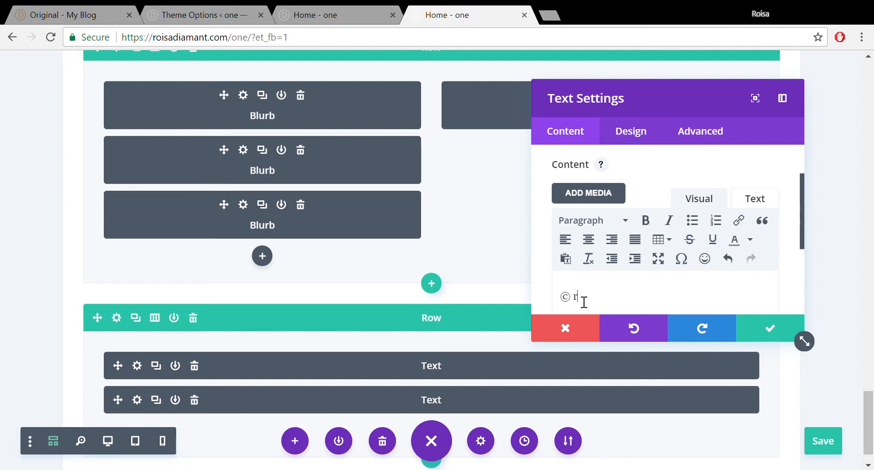
# - Type 'webexcel 201' and '| designed by' plus the designer's name, then begin linking the name
pyautogui.write('webexcel 2017')
pyautogui.write('| design')
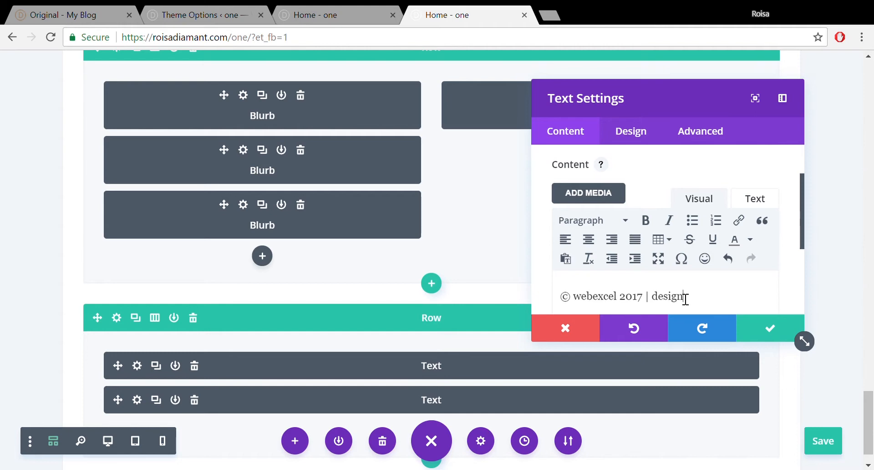
pyautogui.write('ed by roisadiamnt')
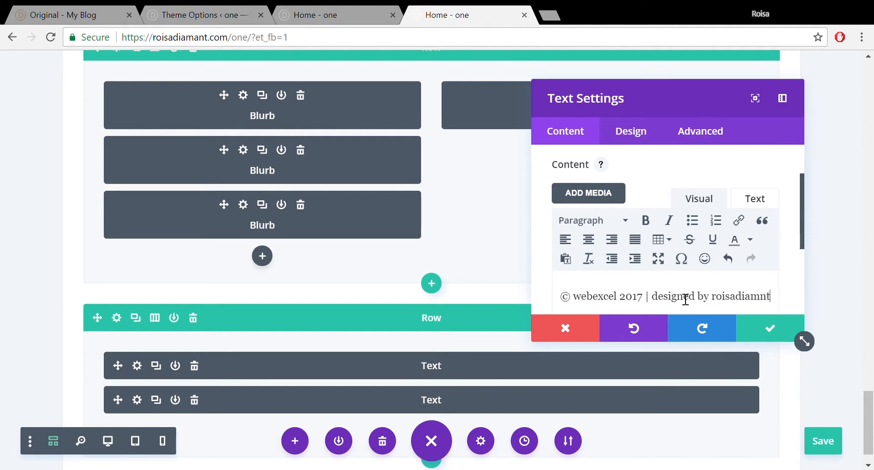
pyautogui.click(765, 296)
pyautogui.write('a')
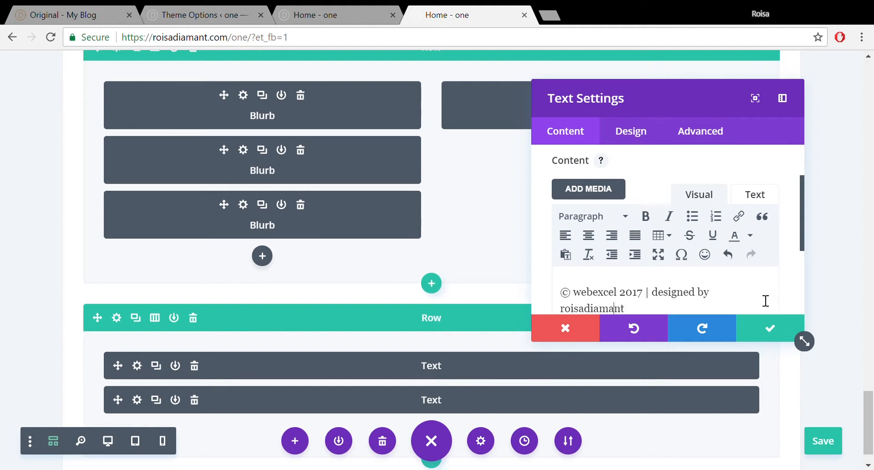
pyautogui.moveTo(625, 309); pyautogui.dragTo(569, 316)
pyautogui.click(748, 219)
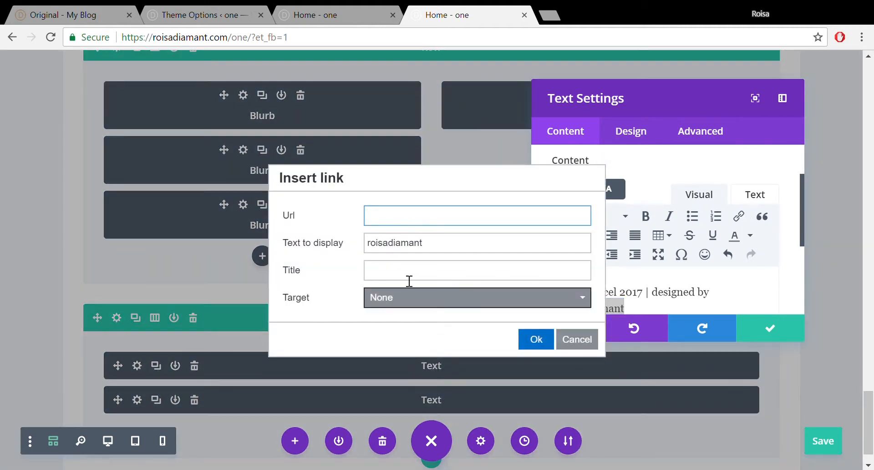
# - Link the designer's name to their https website URL, opening in a new window
pyautogui.click(412, 303)
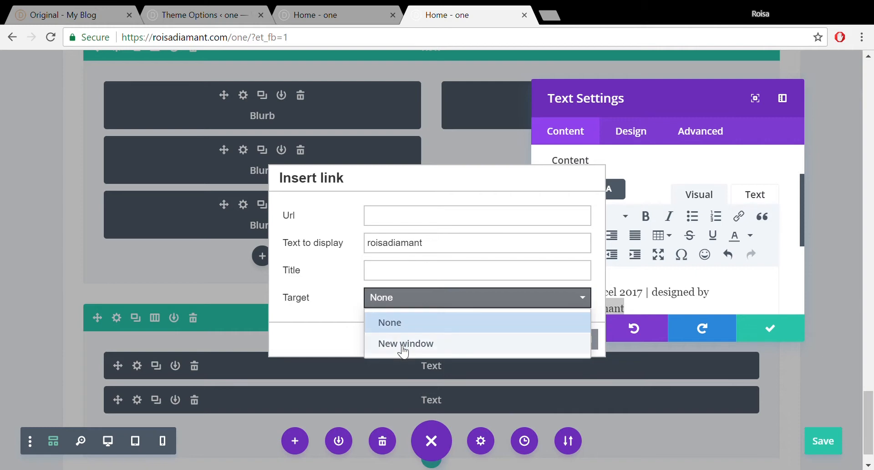
pyautogui.click(401, 344)
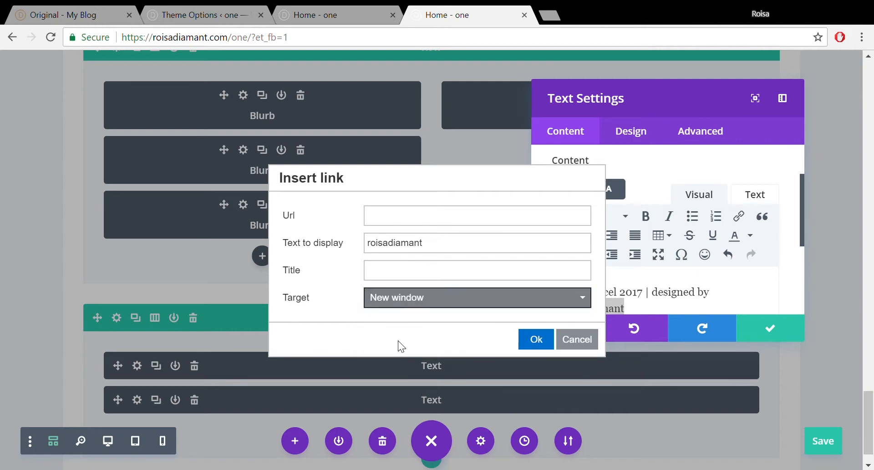
pyautogui.click(423, 218)
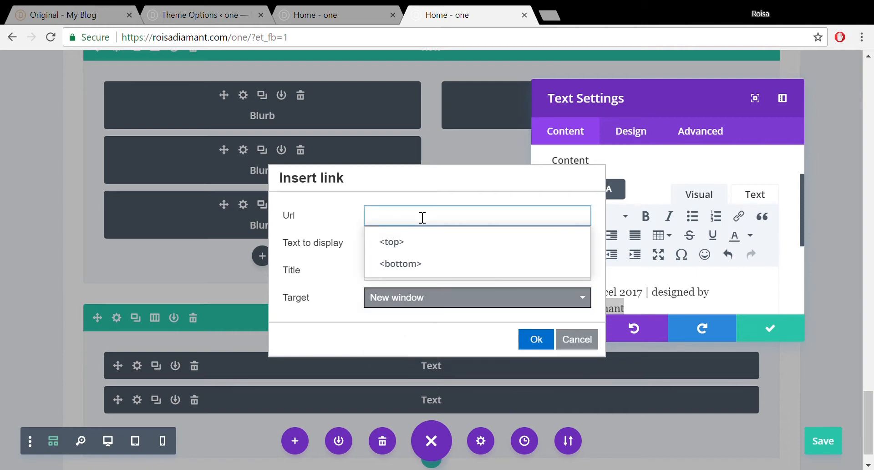
pyautogui.write('https://rois')
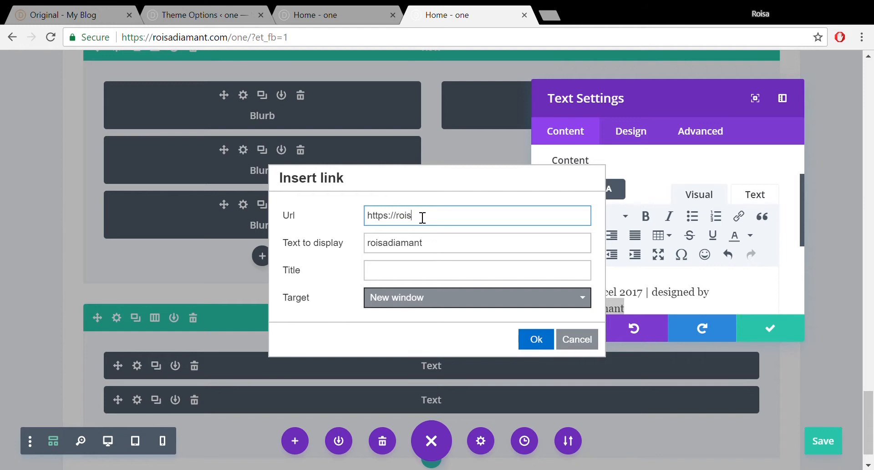
pyautogui.write('adiamant.com')
pyautogui.click(536, 347)
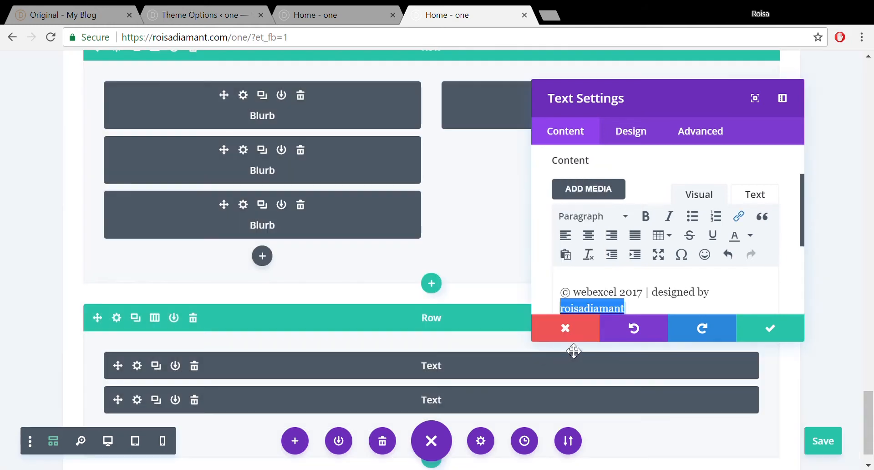
# - Set the copyright Text module's text colour to Light, then save and switch to the live homepage
pyautogui.click(777, 326)
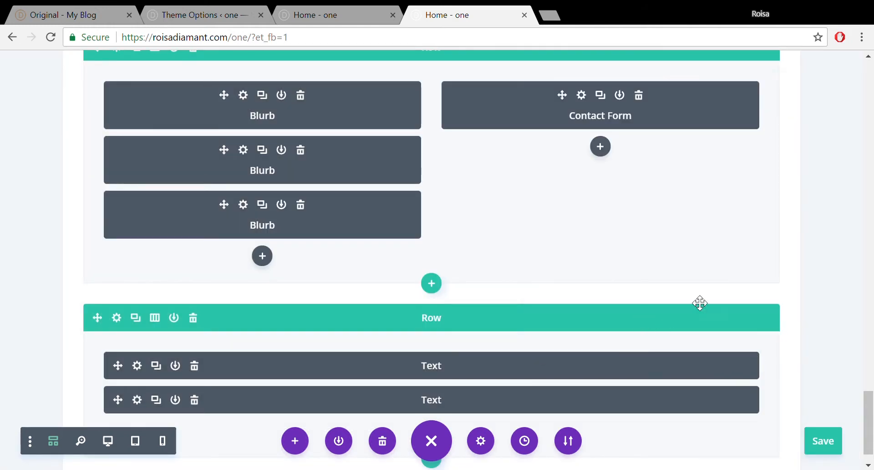
pyautogui.click(137, 400)
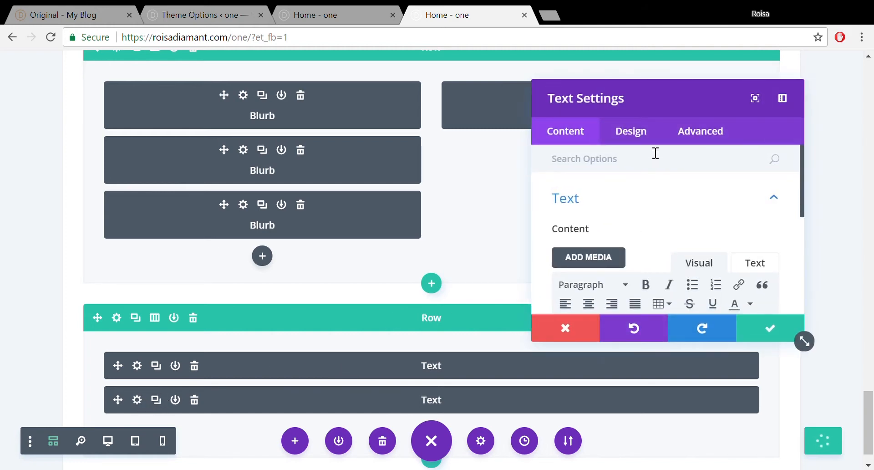
pyautogui.click(648, 132)
pyautogui.click(752, 207)
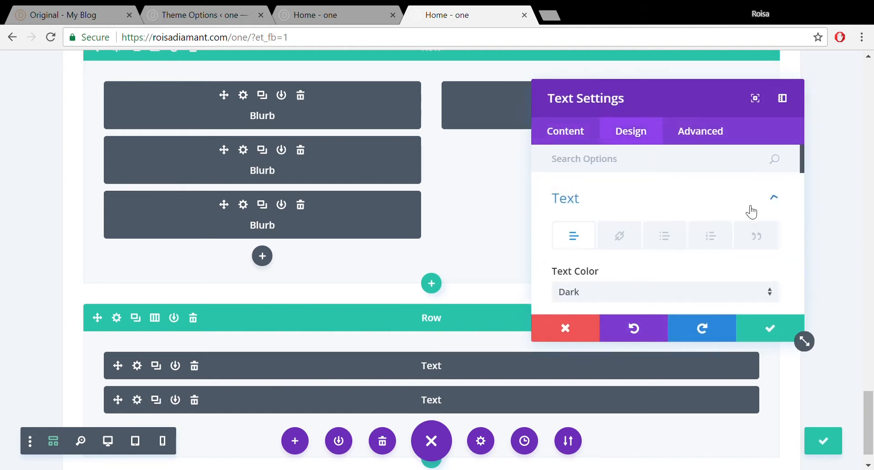
pyautogui.moveTo(803, 173)
pyautogui.mouseDown()
pyautogui.moveTo(807, 236)
pyautogui.moveTo(802, 182)
pyautogui.mouseUp()
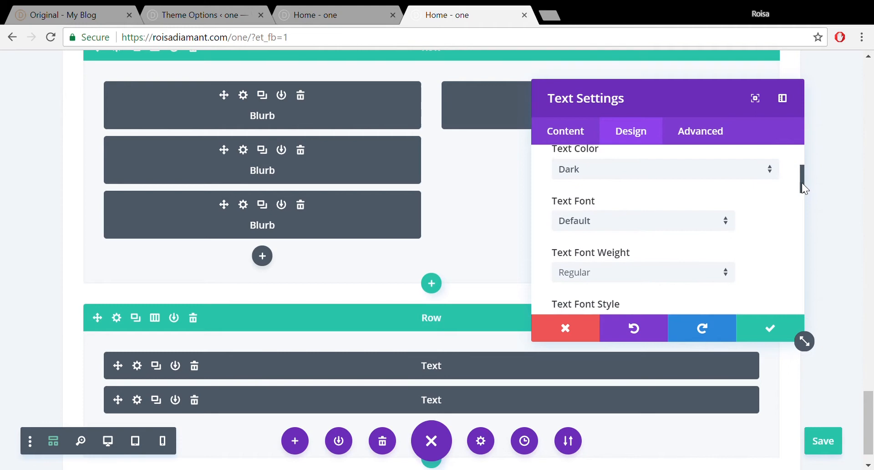
pyautogui.click(772, 173)
pyautogui.click(732, 203)
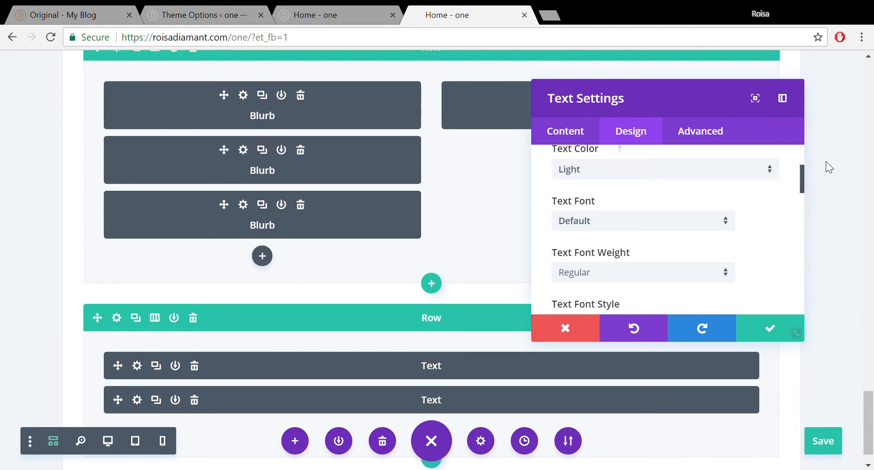
pyautogui.moveTo(804, 171); pyautogui.dragTo(646, 253)
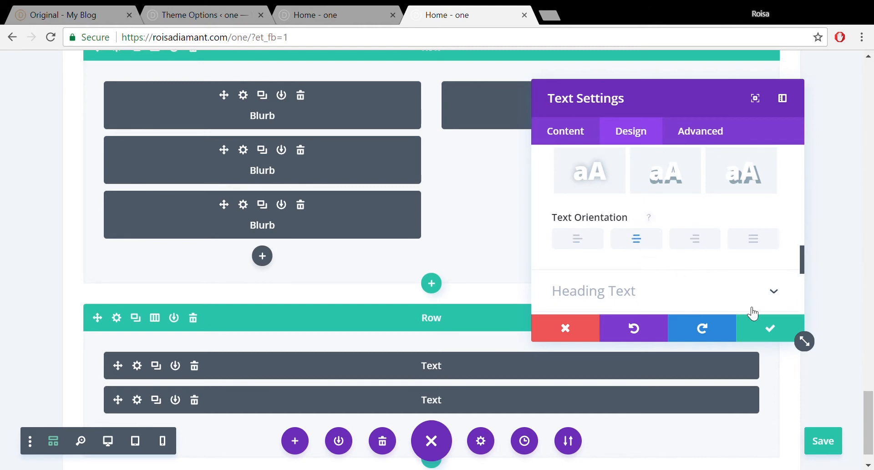
pyautogui.click(768, 328)
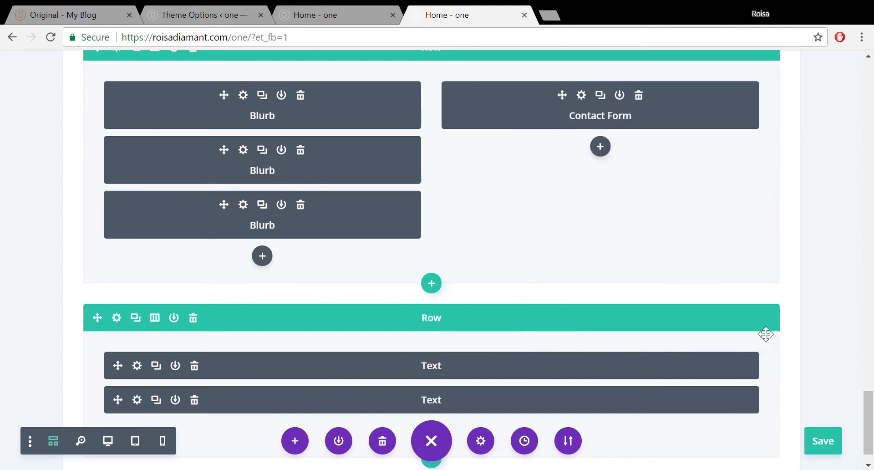
pyautogui.click(831, 441)
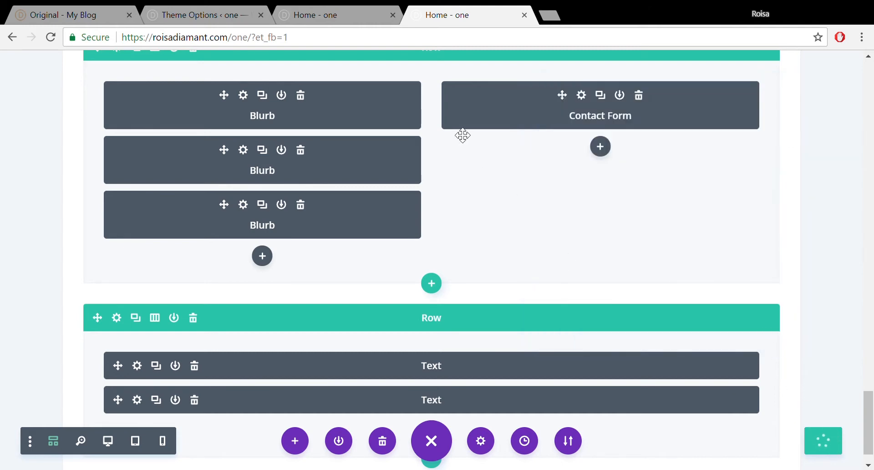
pyautogui.click(314, 15)
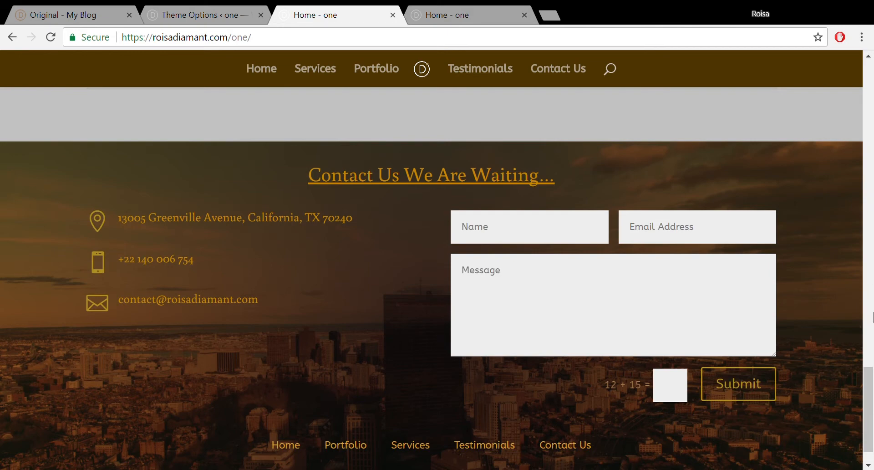
# - Scroll to the live homepage footer, check the '© webexcel 2017 | designed by' line, and return to the top
pyautogui.scroll(-1, 872, 445)
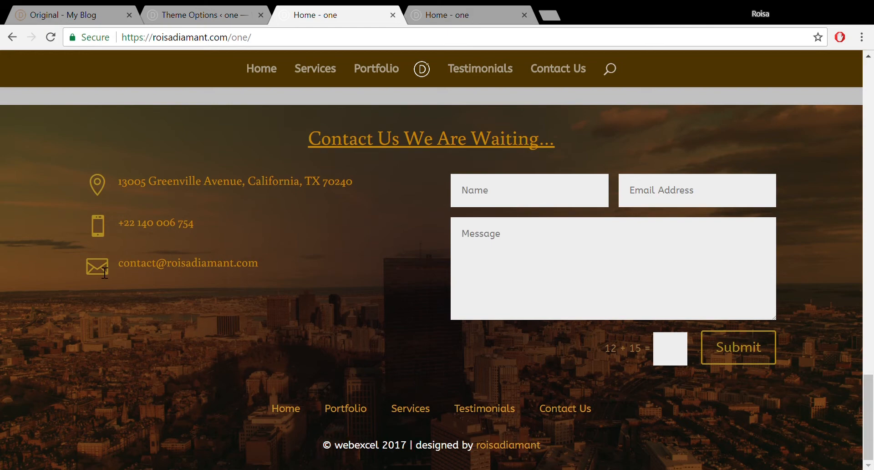
pyautogui.moveTo(476, 438); pyautogui.dragTo(473, 462)
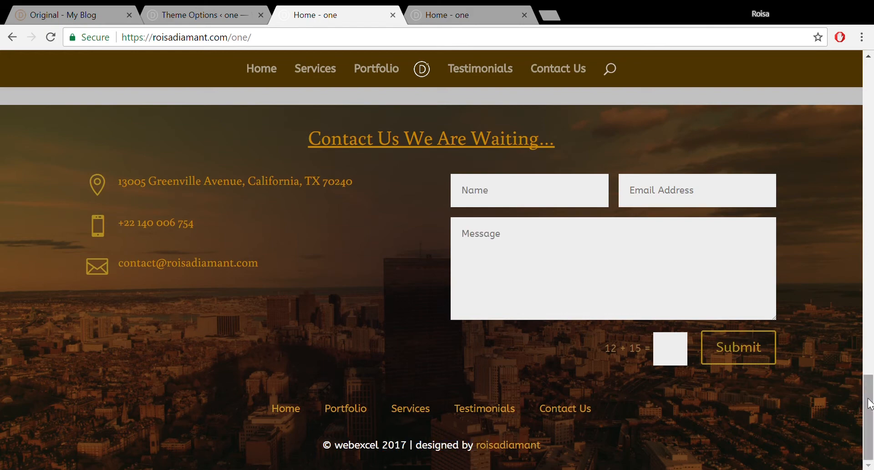
pyautogui.moveTo(870, 399); pyautogui.dragTo(873, 103)
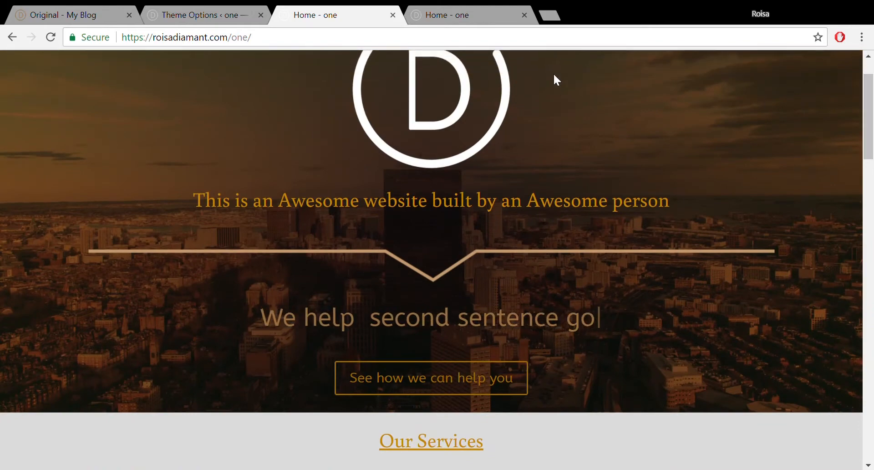
# - In the Customizer's Header & Navigation > Header Elements, switch off Show Search Icon and publish
pyautogui.click(175, 11)
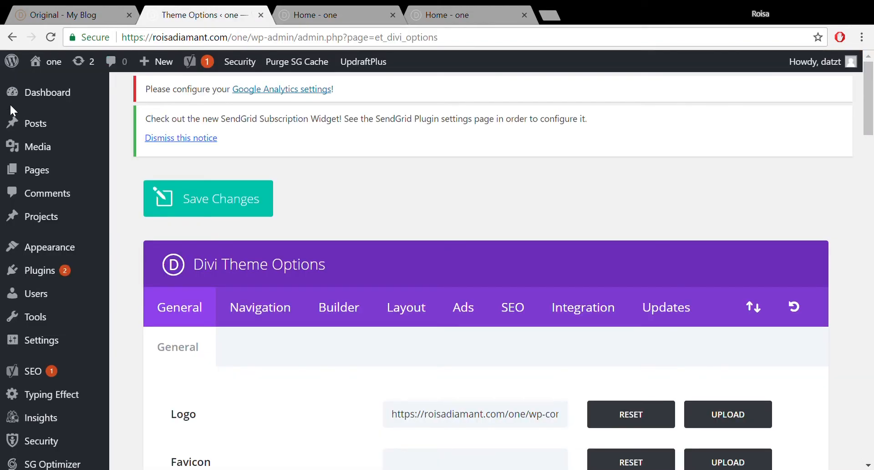
pyautogui.moveTo(52, 247)
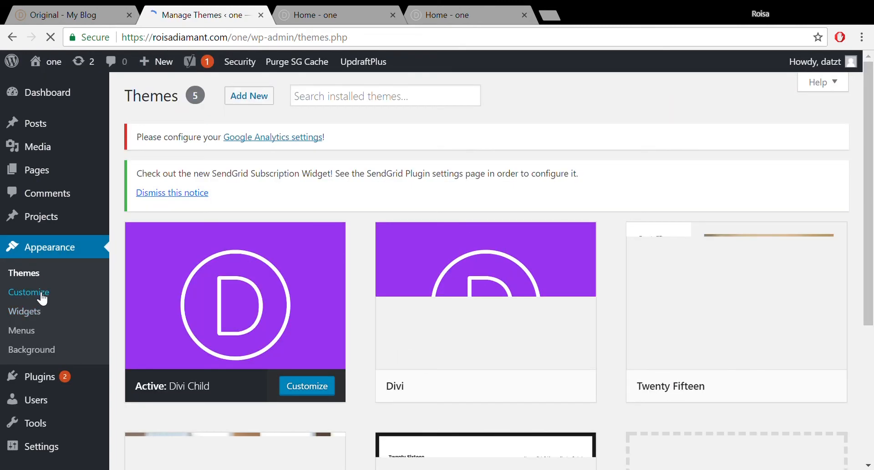
pyautogui.click(42, 294)
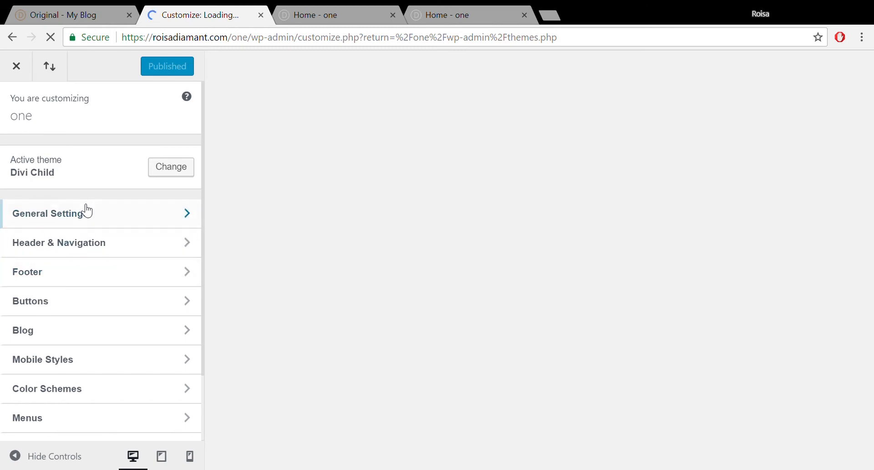
pyautogui.click(81, 244)
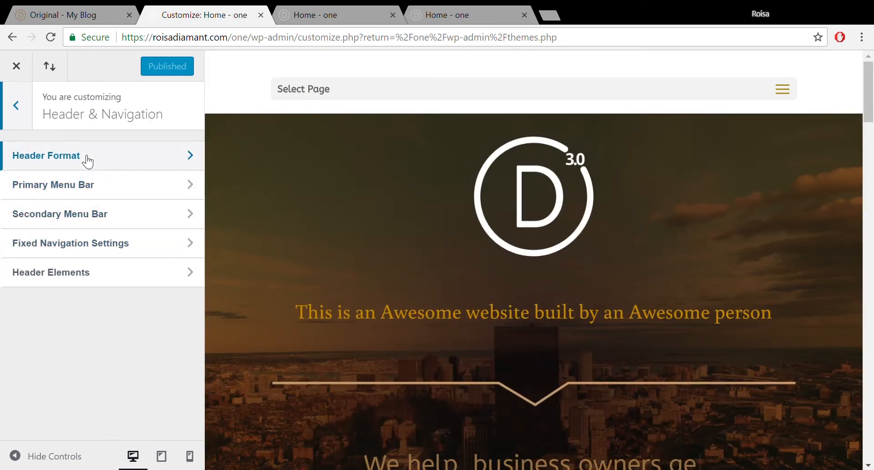
pyautogui.click(82, 243)
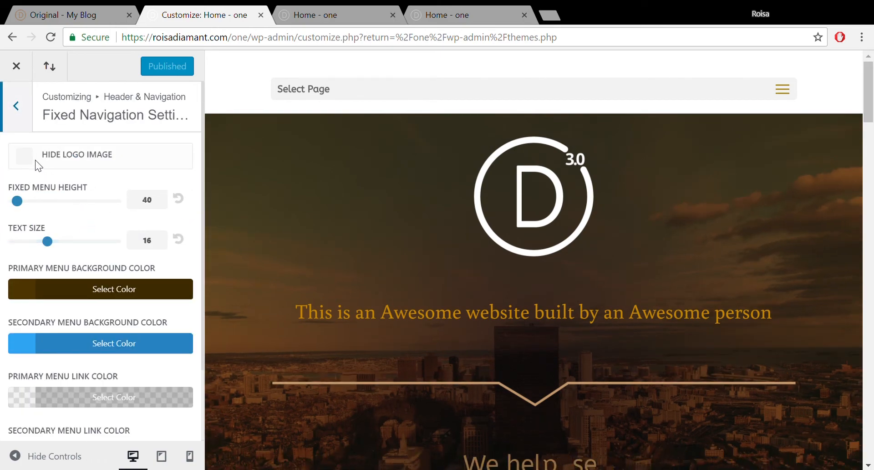
pyautogui.click(16, 130)
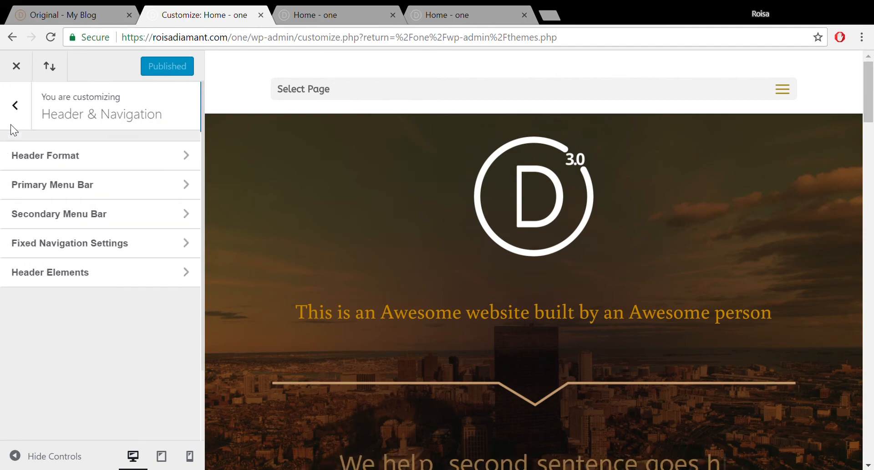
pyautogui.click(65, 283)
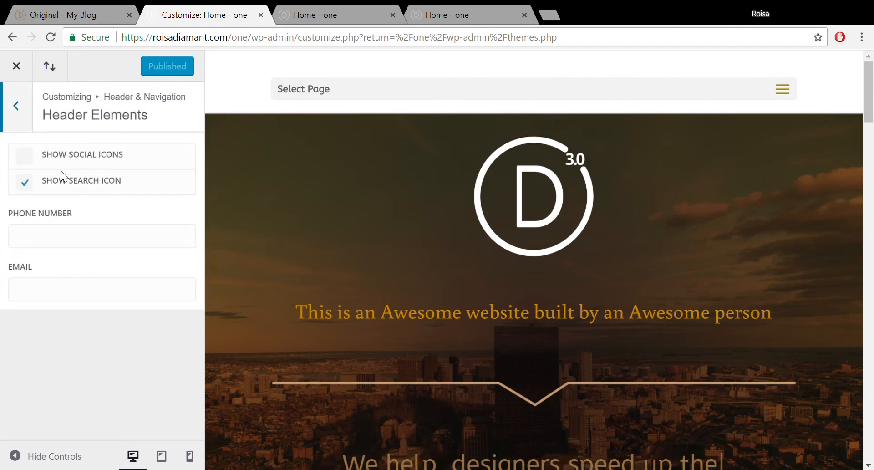
pyautogui.click(35, 189)
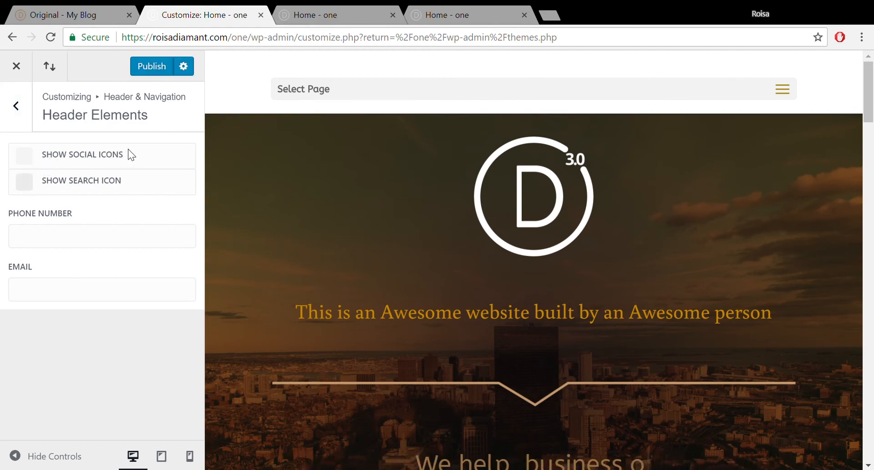
pyautogui.click(144, 75)
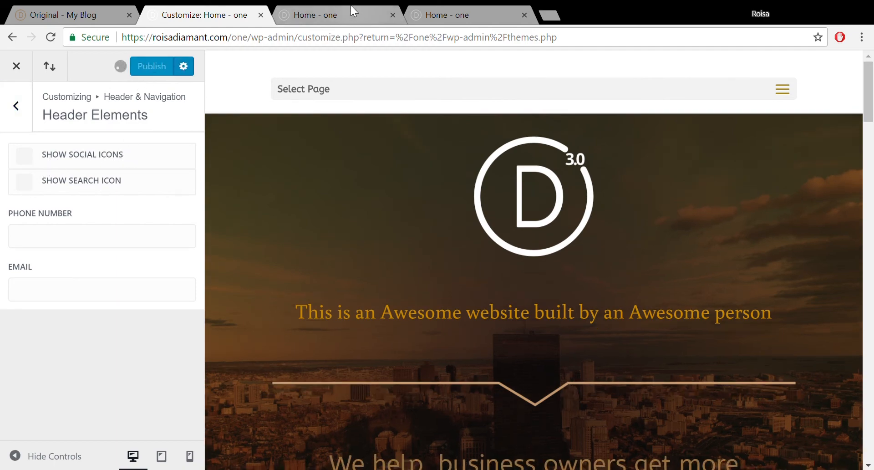
pyautogui.click(350, 9)
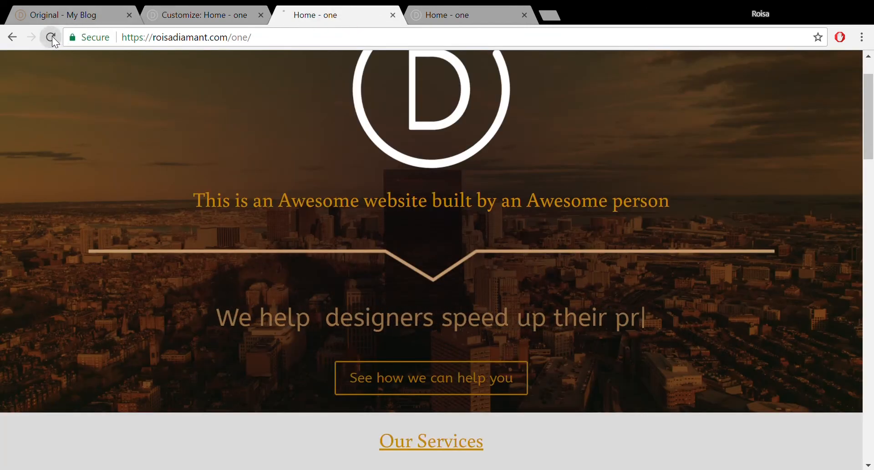
# - Reload the live homepage and scroll through it to confirm the header search icon is gone
pyautogui.click(51, 37)
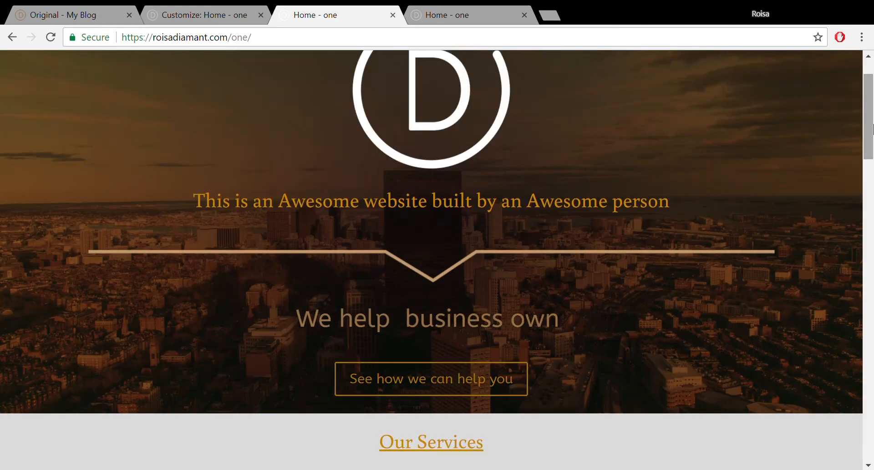
pyautogui.moveTo(873, 129); pyautogui.dragTo(868, 93)
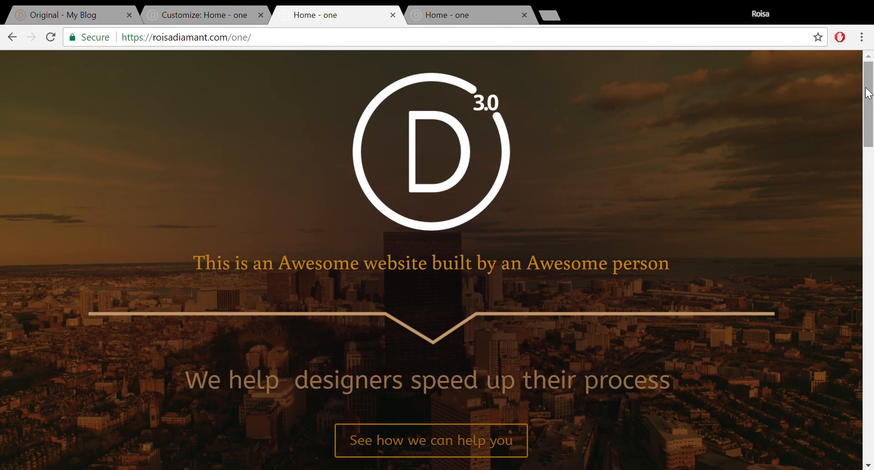
pyautogui.moveTo(869, 93); pyautogui.dragTo(873, 434)
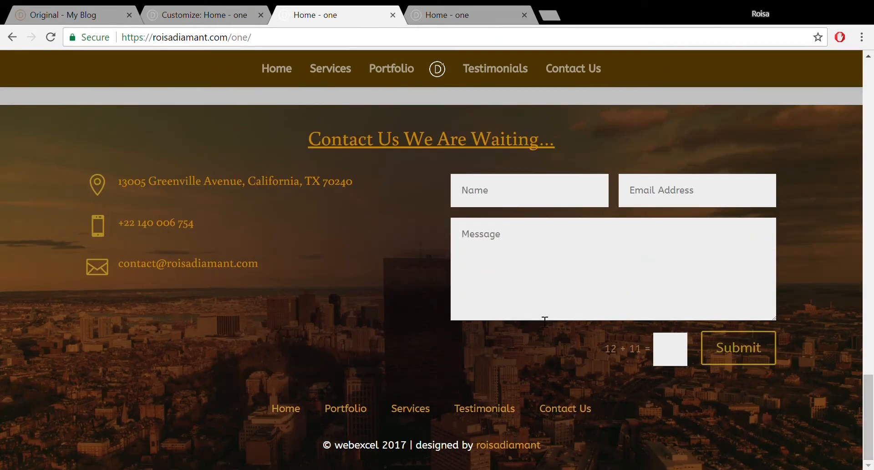